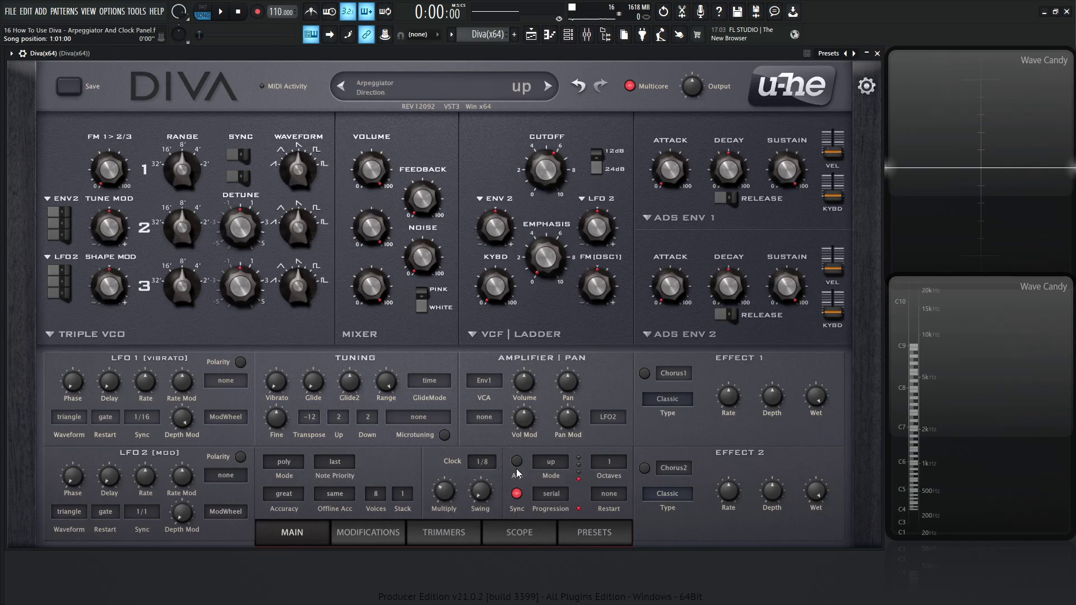
- Load the INIT MS-Rev1 preset from the 8 TEMPLATES folder and turn down the main output level
click(594, 533)
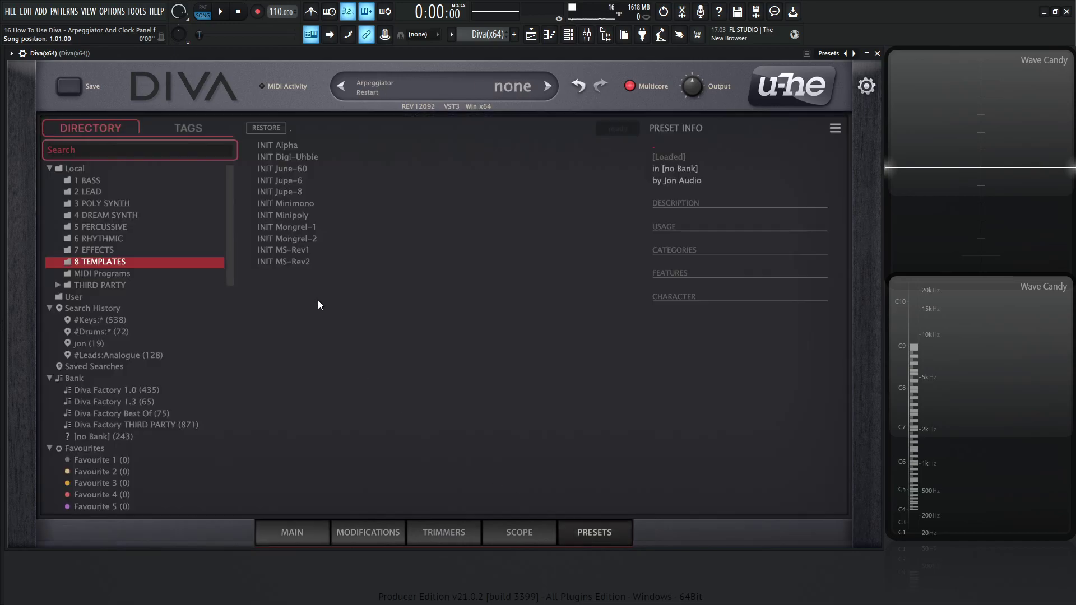
click(283, 251)
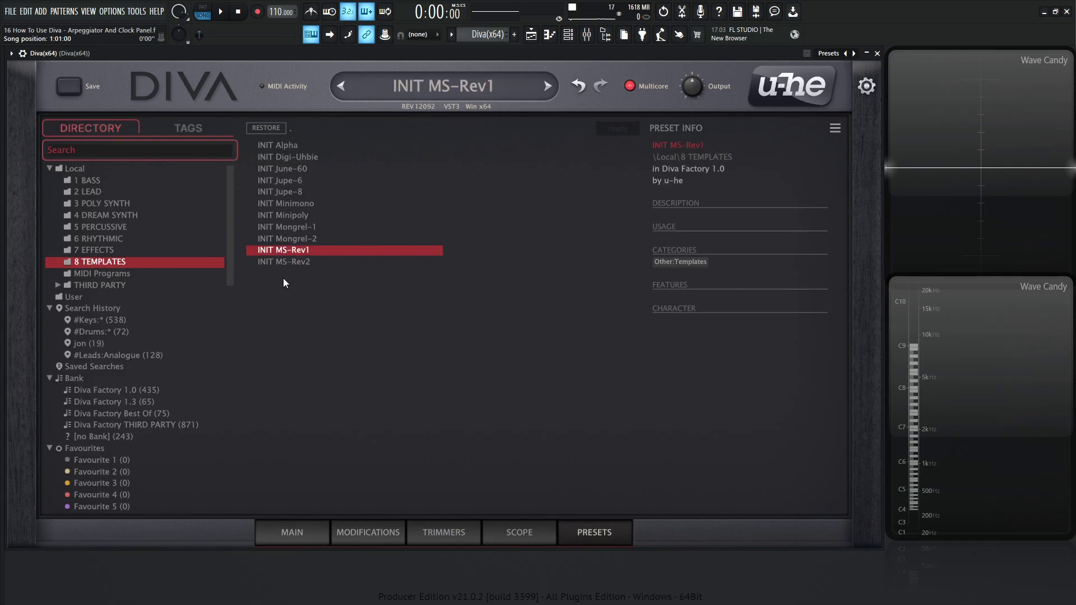
click(295, 523)
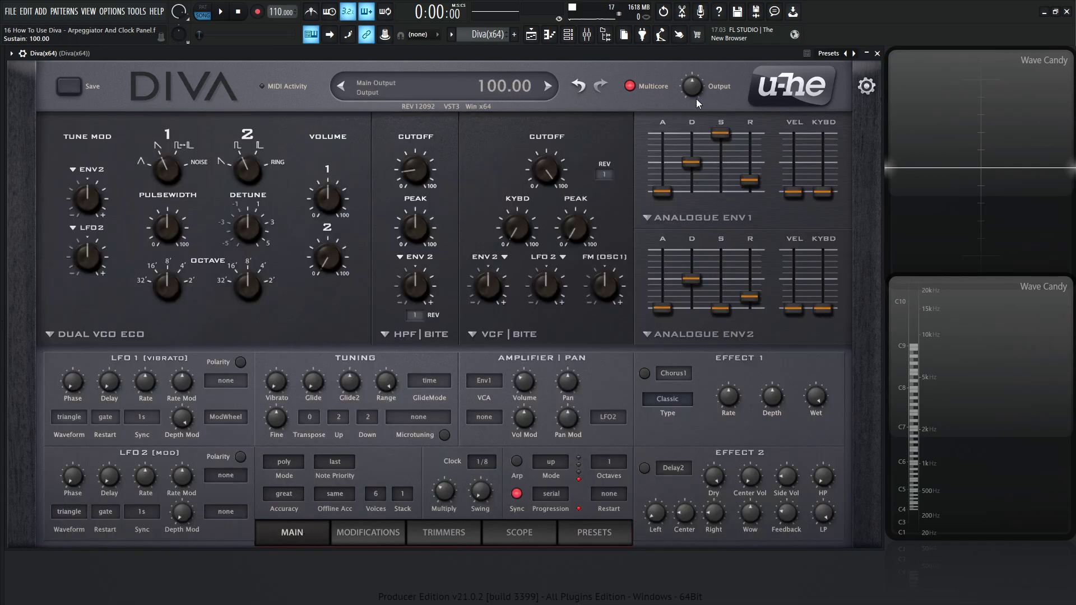
drag(692, 85, 694, 113)
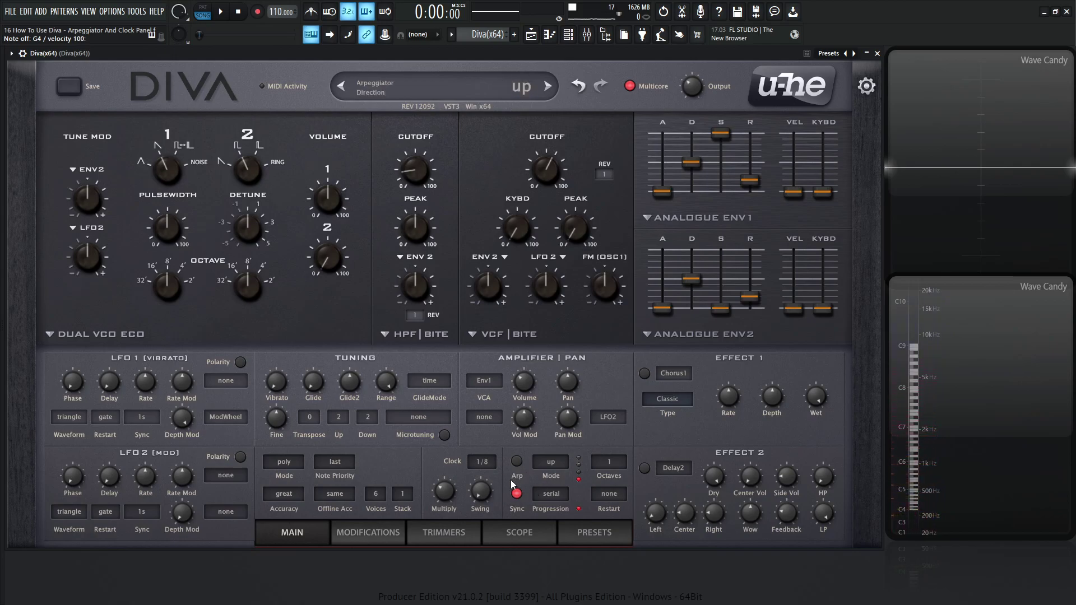
- Turn on the arpeggiator and play a chord to audition its pattern
click(516, 461)
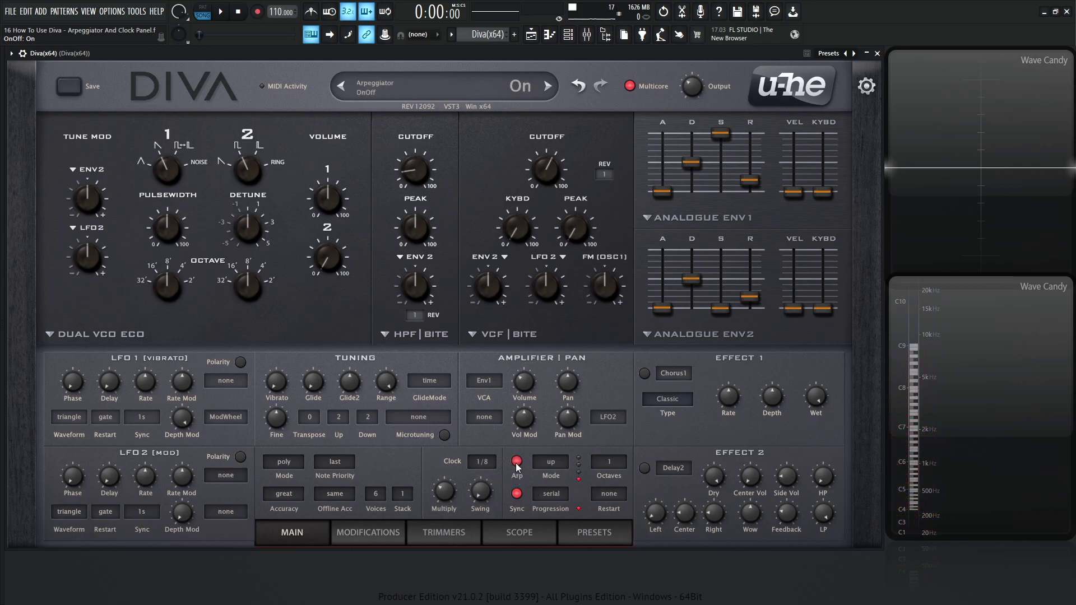
key(z)
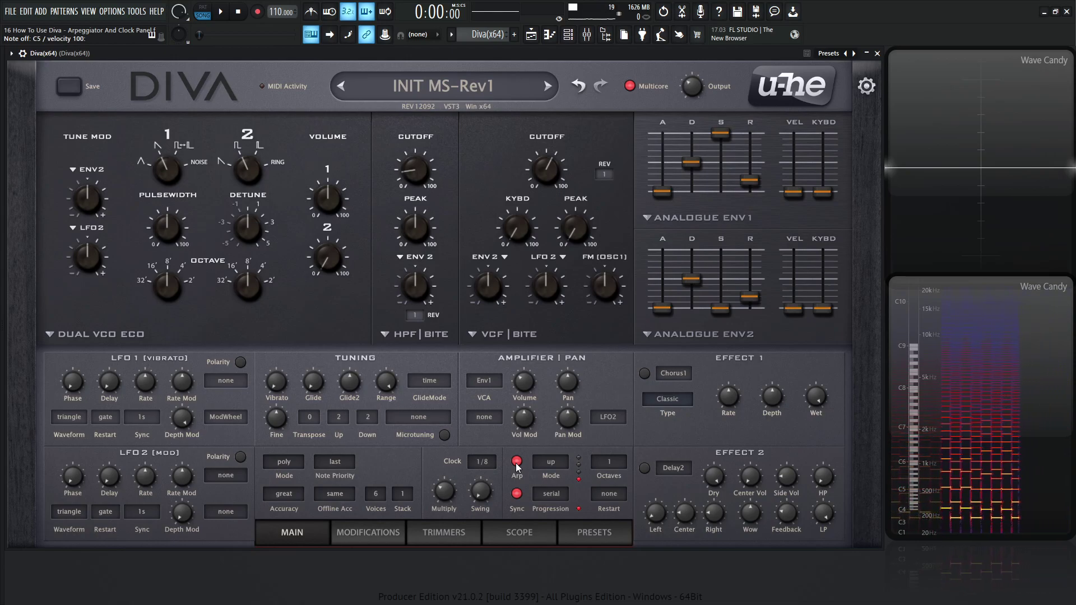
- Try the arpeggiator's down and up+dn 1 modes
click(556, 462)
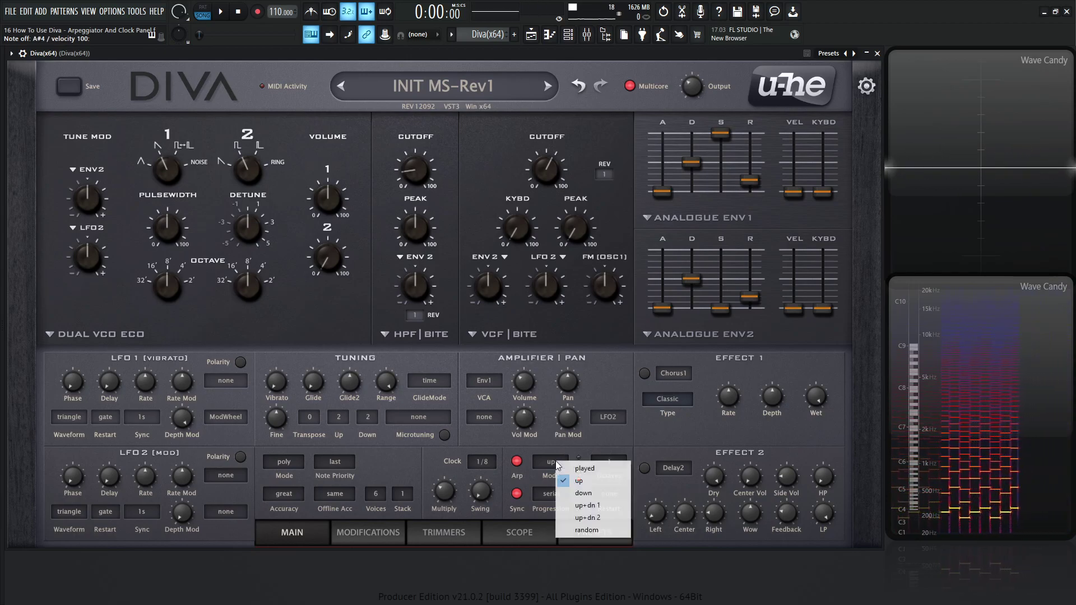
click(593, 493)
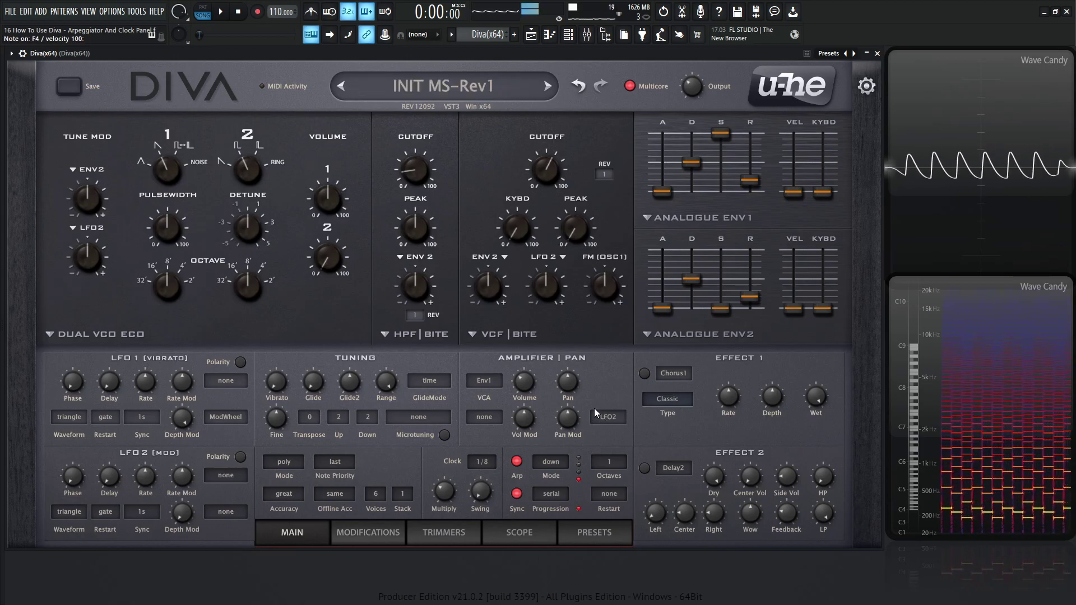
click(558, 461)
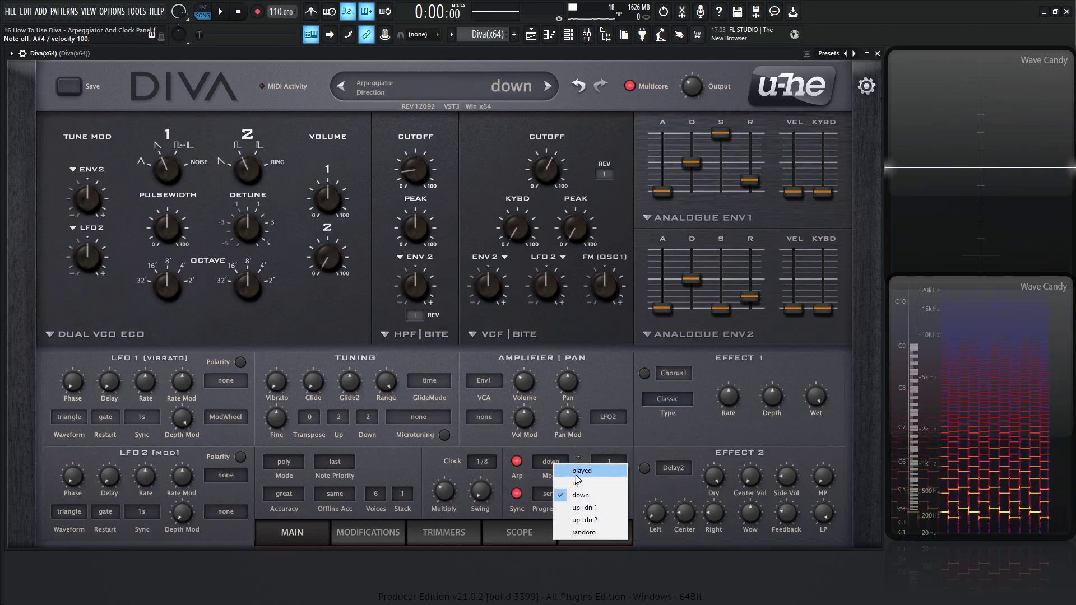
click(593, 508)
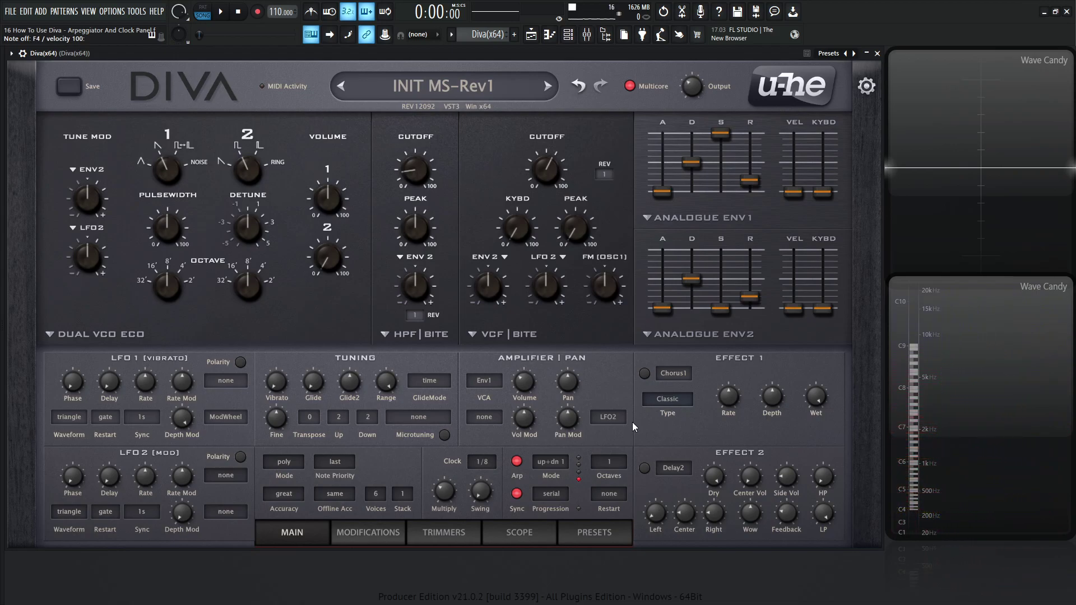
- Set the arpeggiator mode to up+dn 2 and play a chord to audition it
click(557, 463)
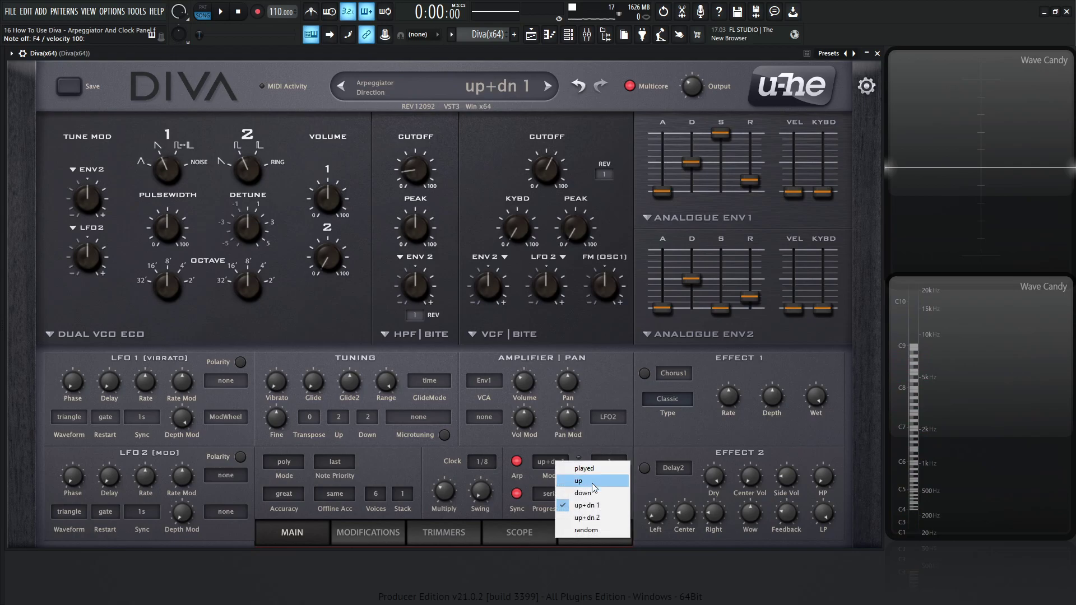
click(599, 523)
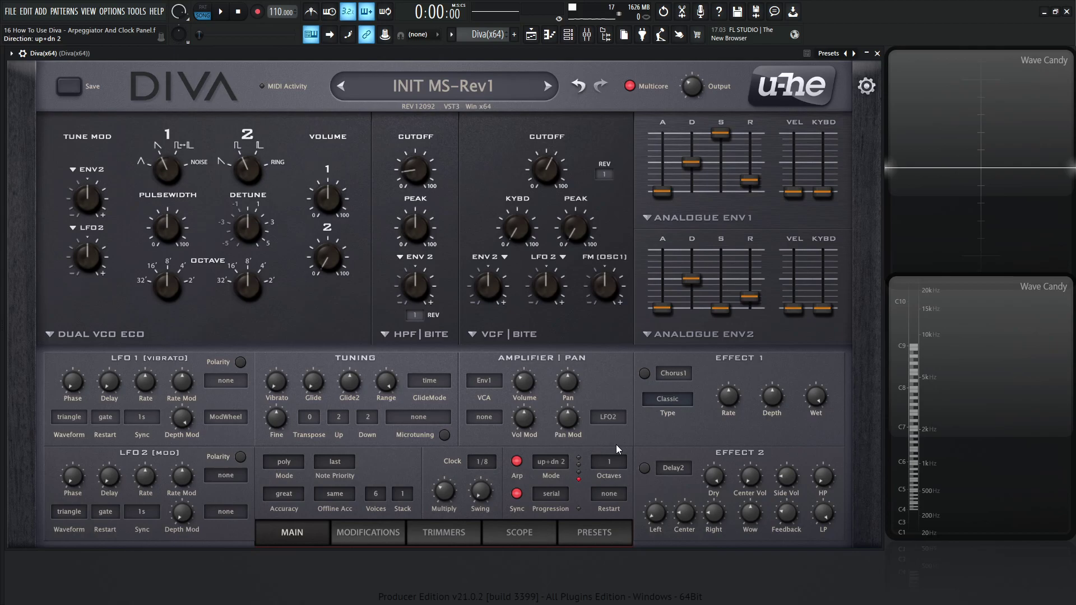
key(v)
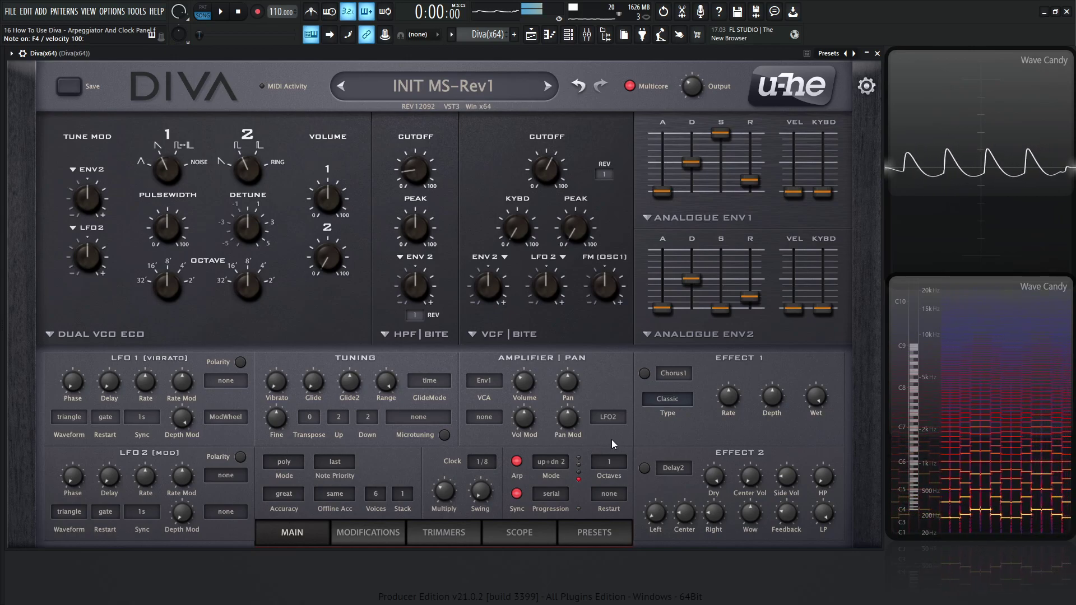
- Set the arpeggiator mode to random and play a chord to audition it
click(551, 463)
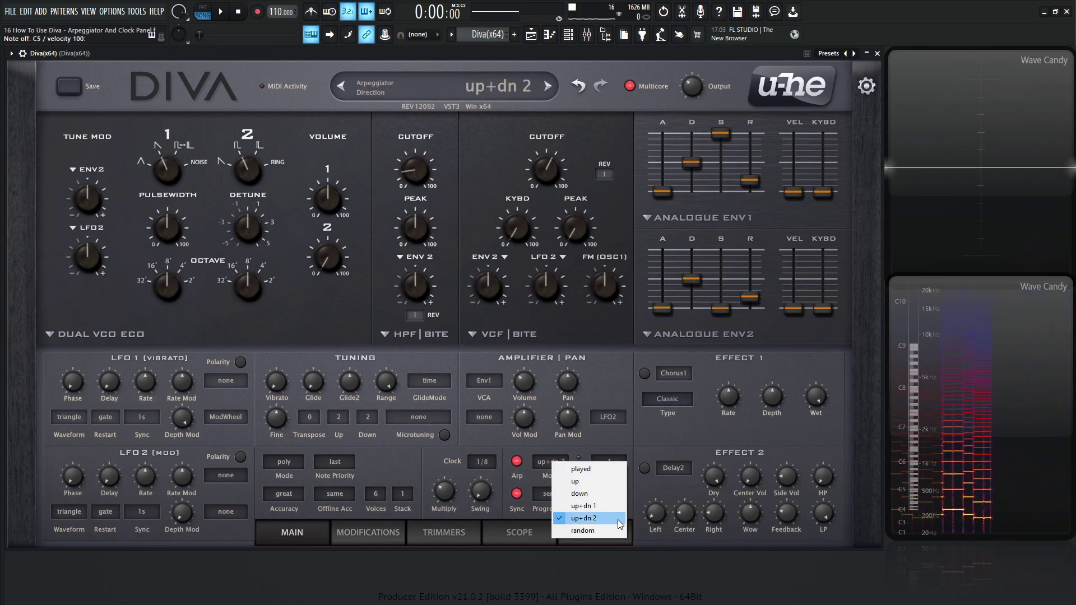
click(583, 531)
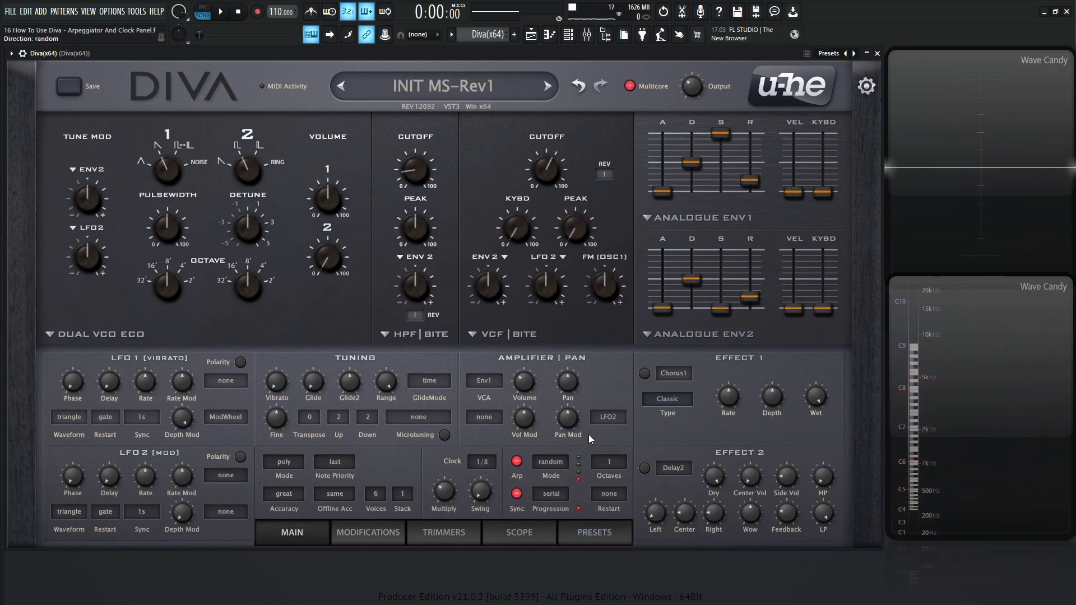
key(s)
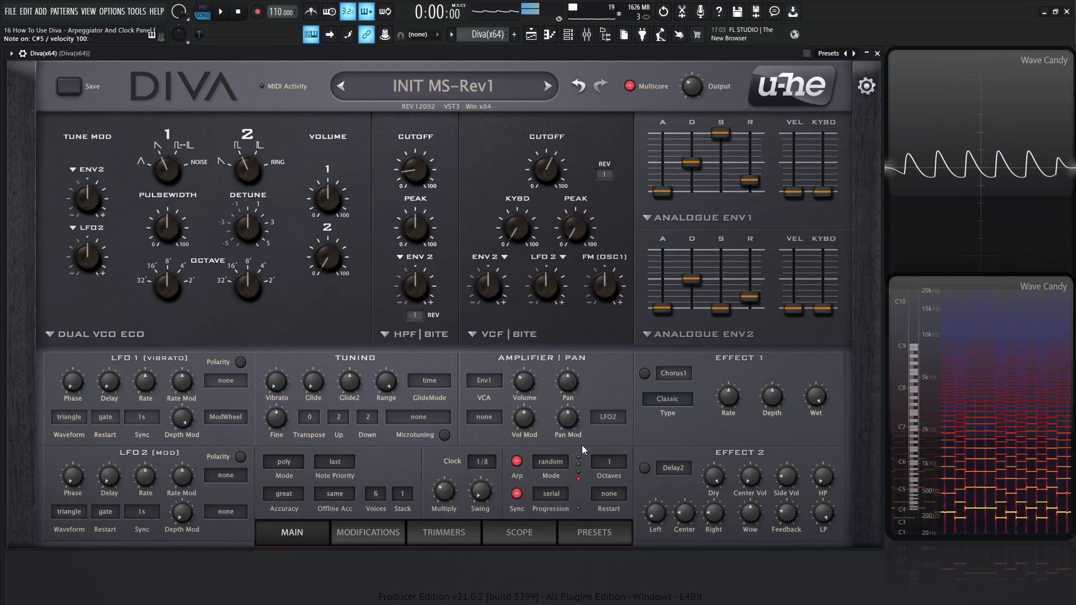
- Set the arpeggiator mode to played and audition it with notes entered in different orders
click(555, 461)
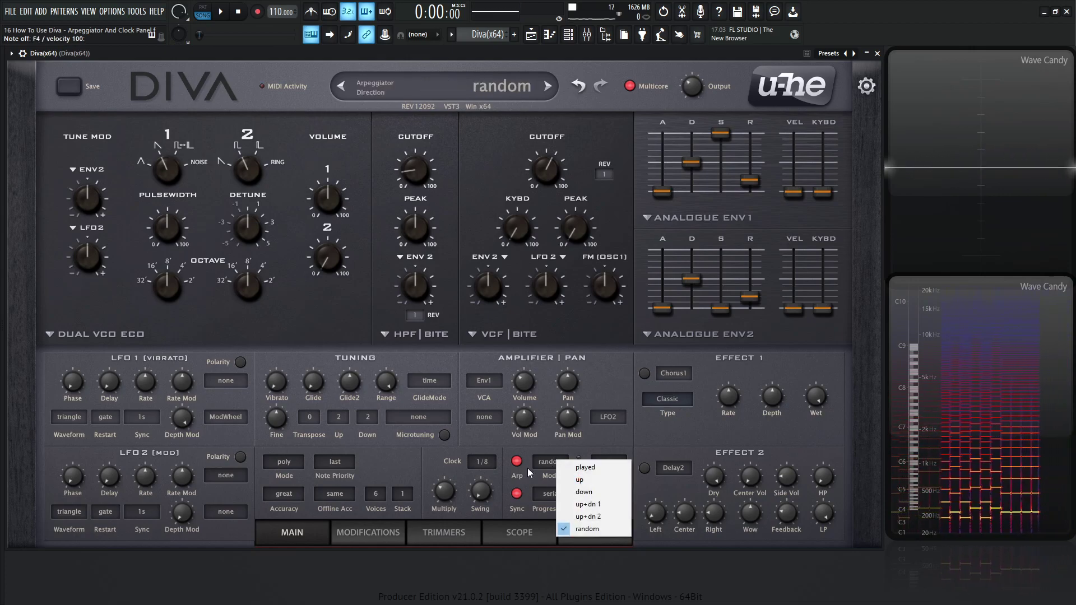
click(600, 470)
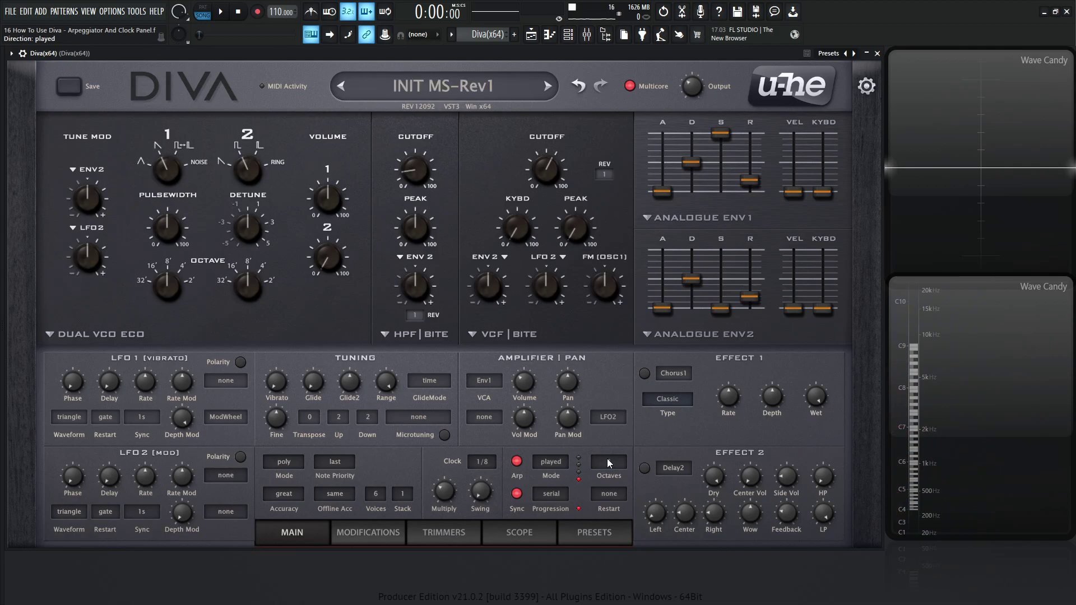
key(z)
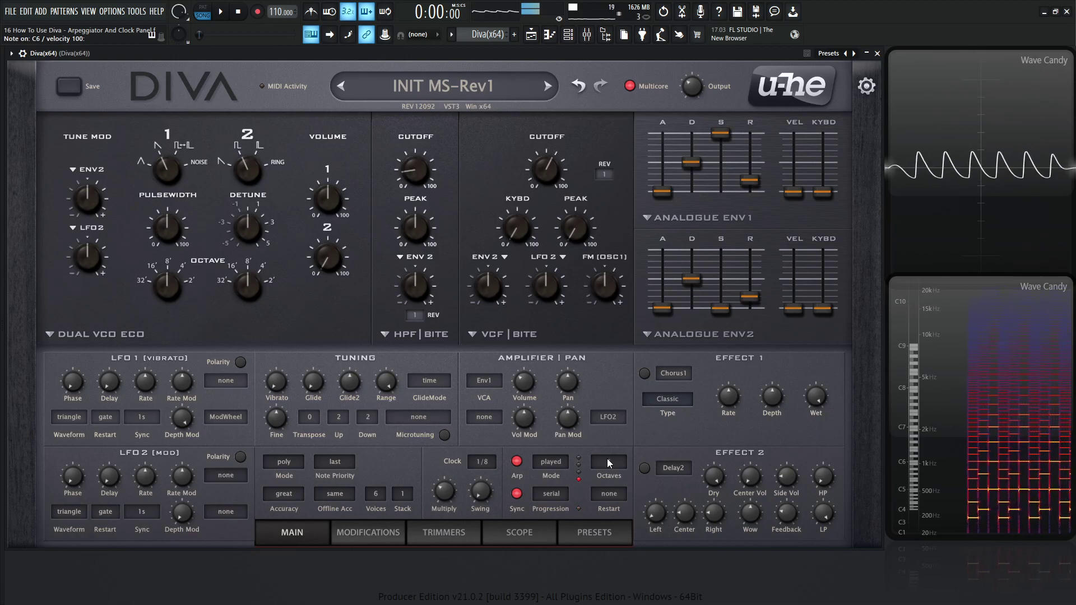
key(h)
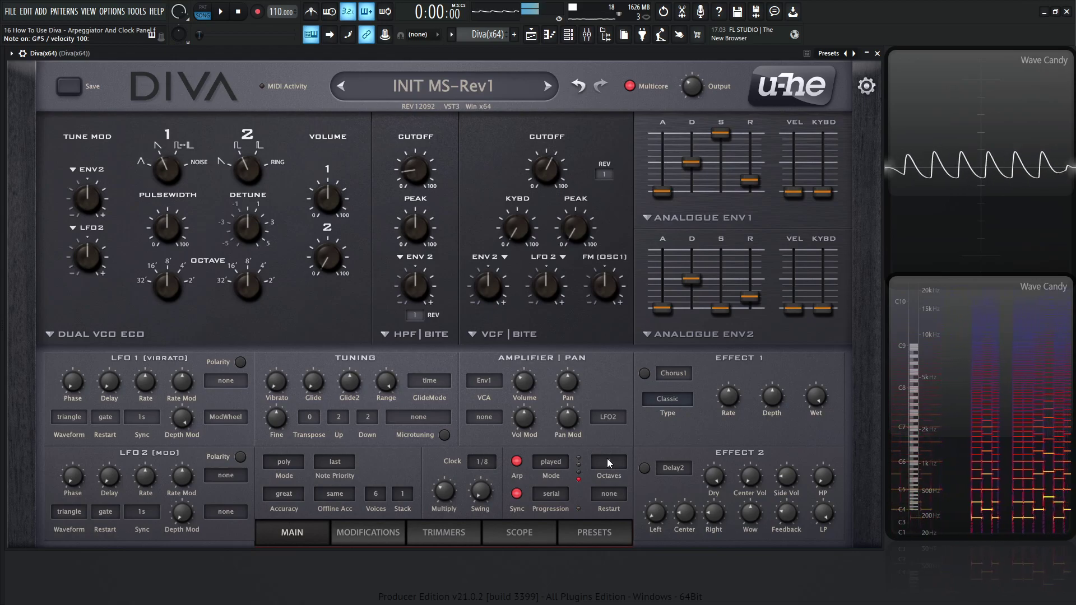
key(z)
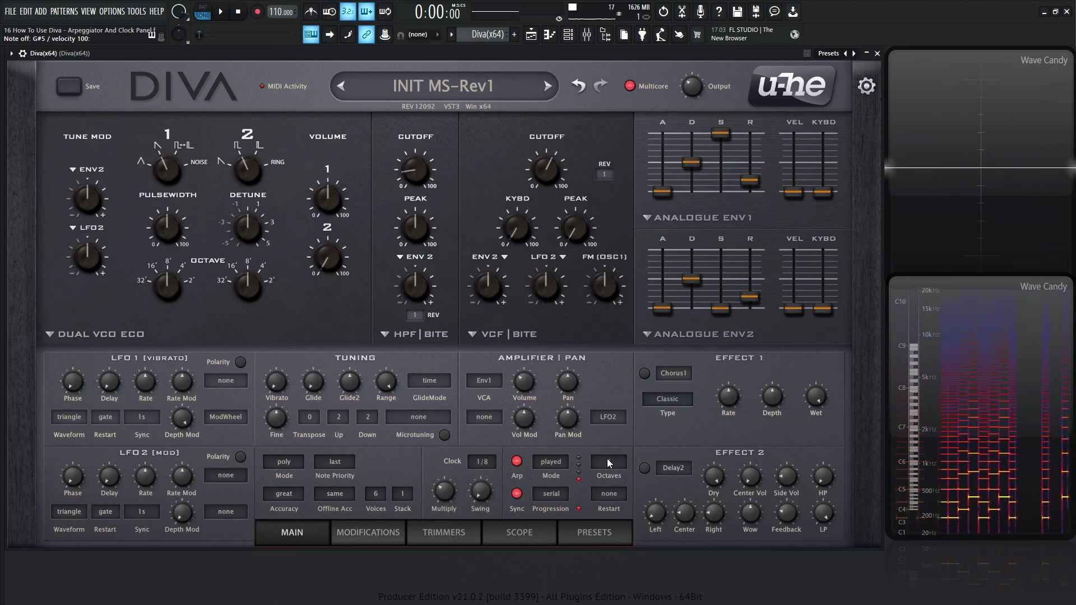
key(z)
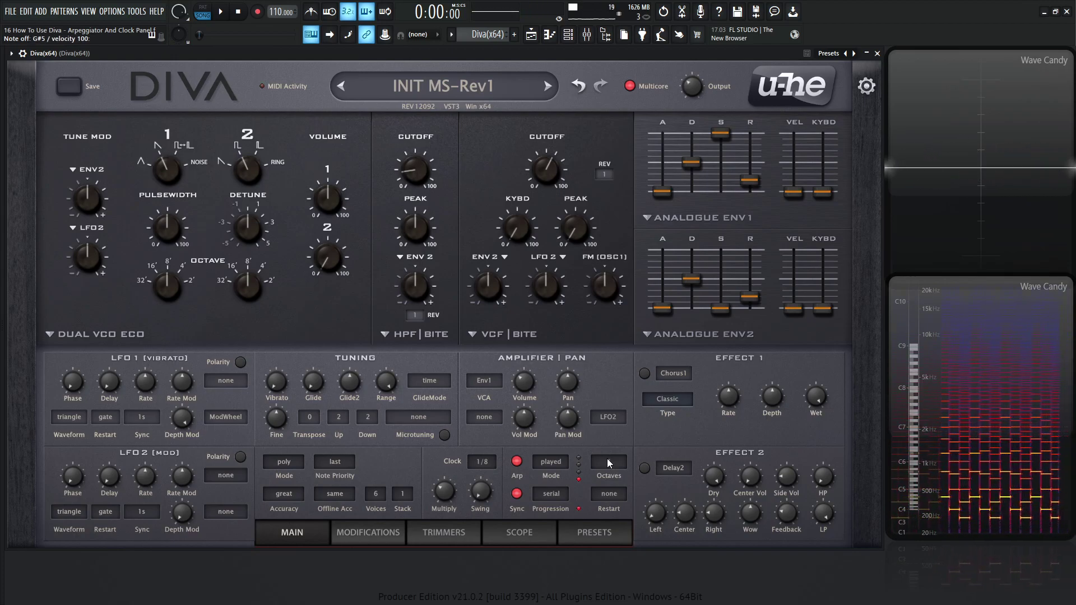
key(j)
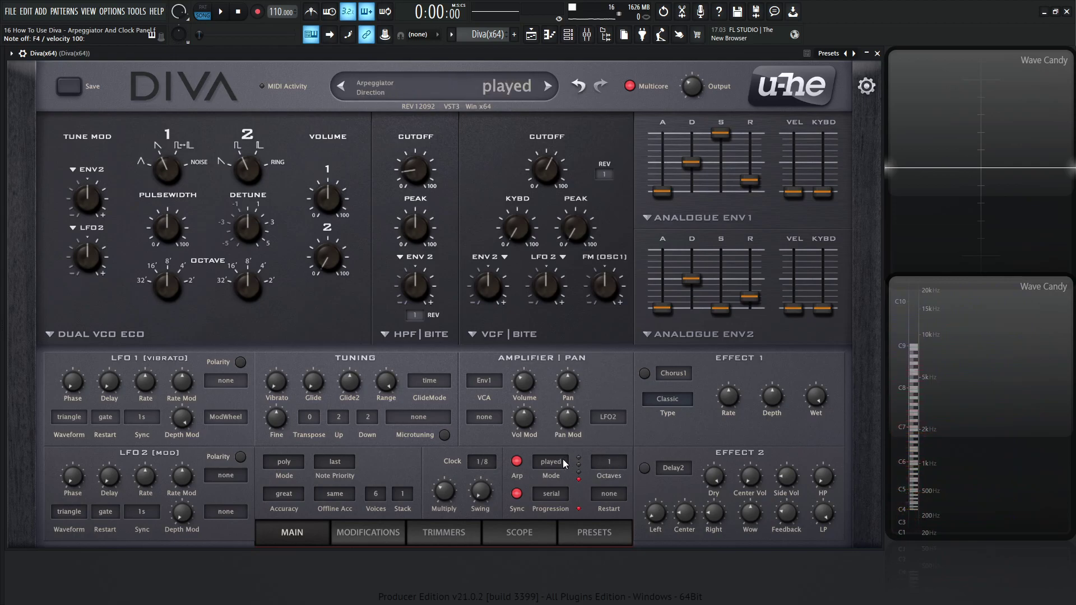
- Return the arpeggiator mode to up
click(563, 462)
click(594, 481)
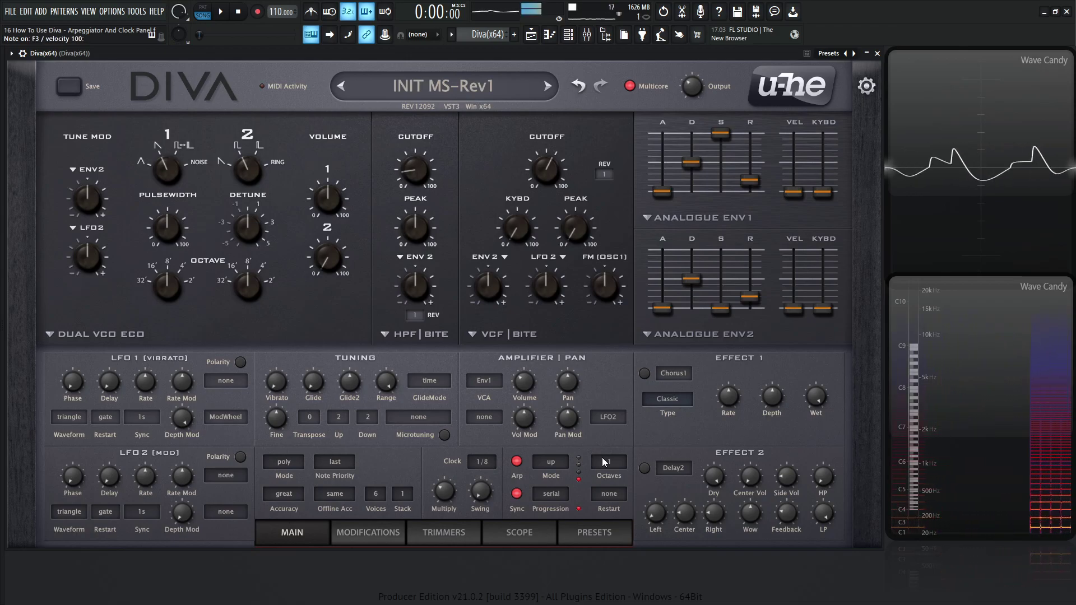
- Try the arpeggiator with different octave ranges, raising Octaves stepwise to 4 while playing notes
scroll(611, 459, up, 1)
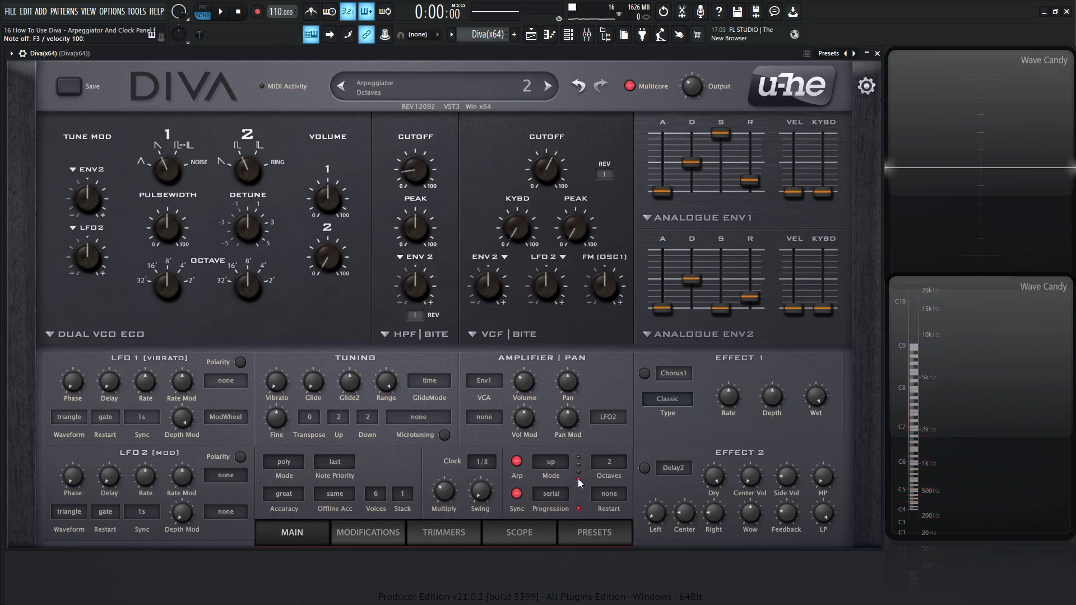
scroll(610, 462, down, 1)
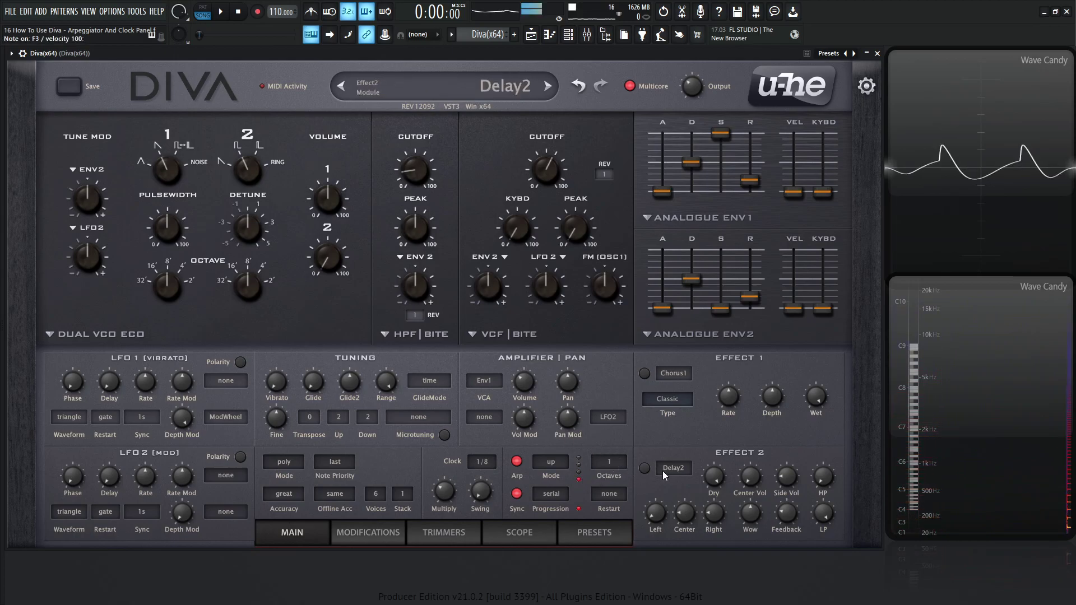
scroll(611, 463, up, 1)
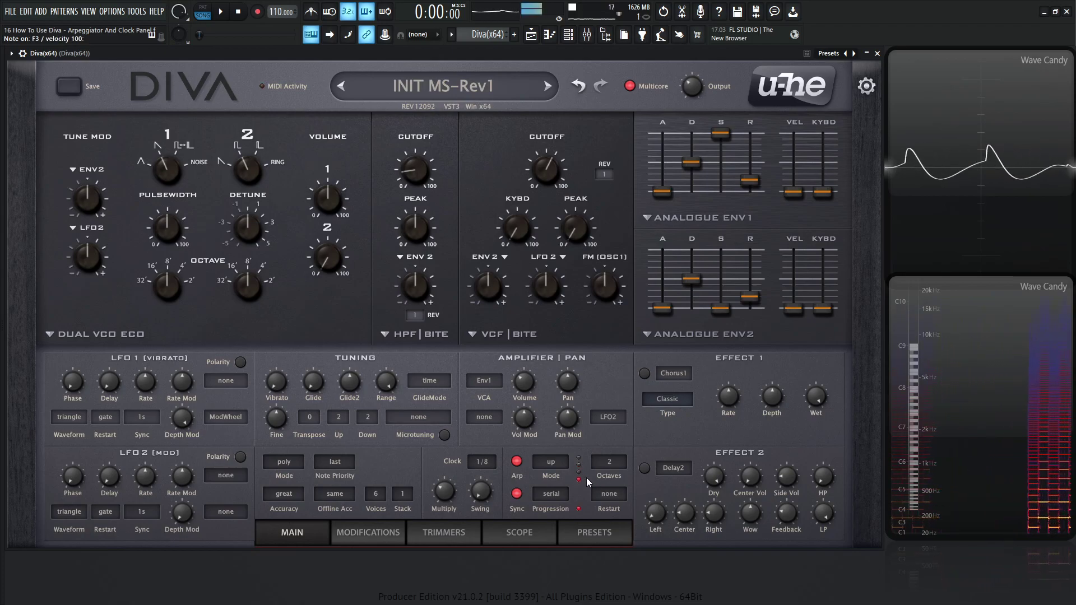
scroll(617, 461, up, 1)
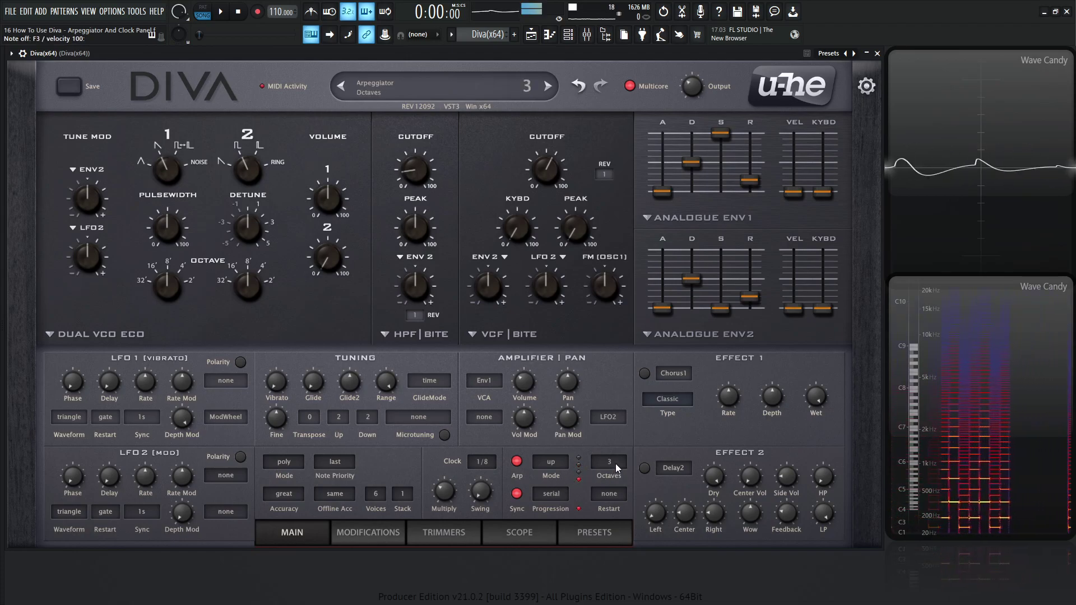
scroll(617, 463, up, 1)
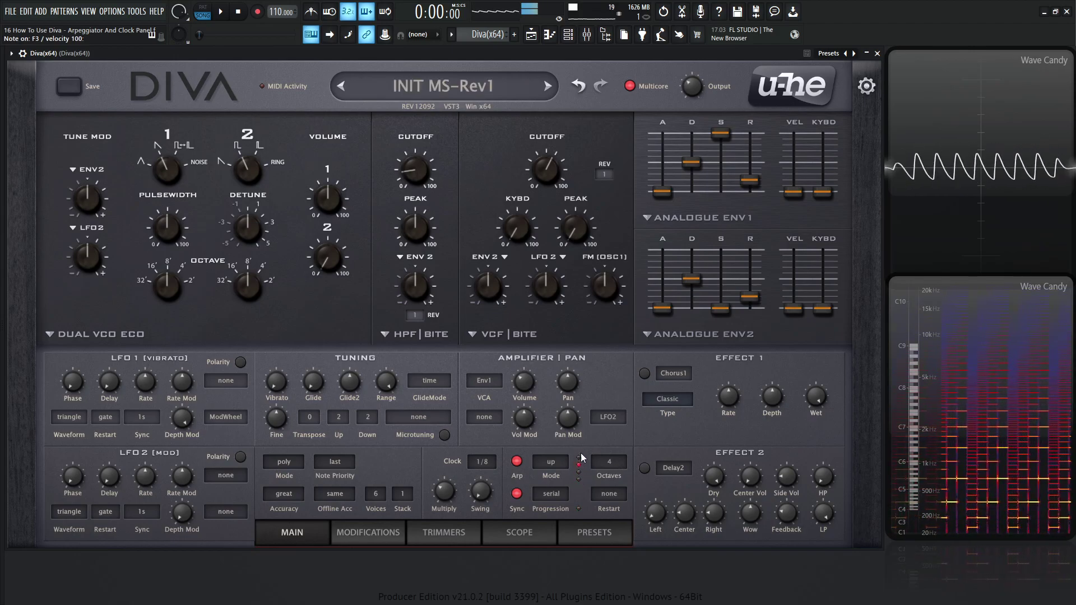
- Set the arpeggiator's octave range to 2
mouse_move(621, 478)
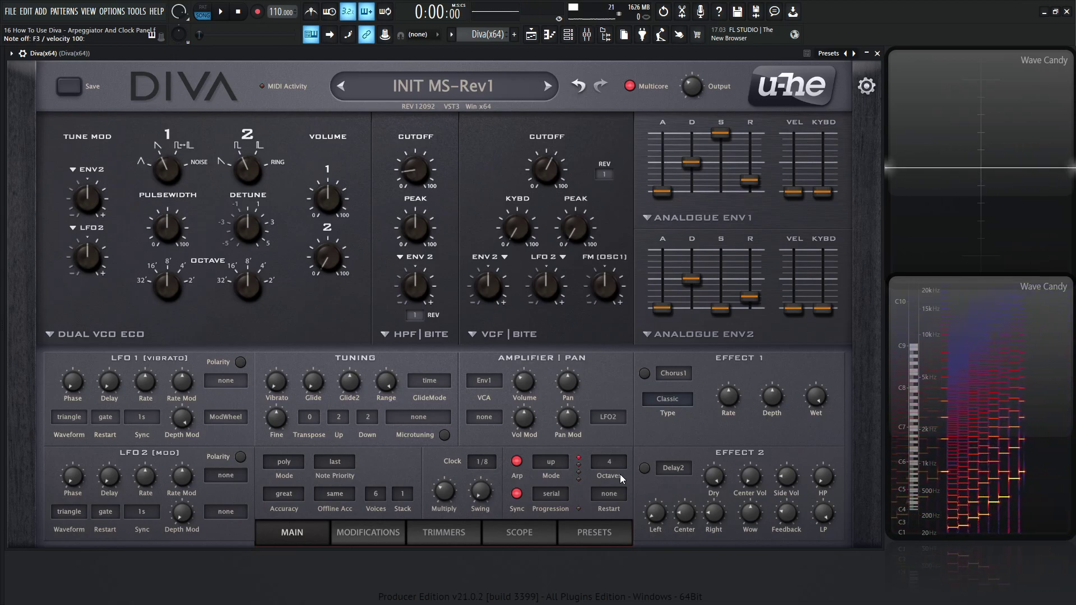
mouse_move(579, 487)
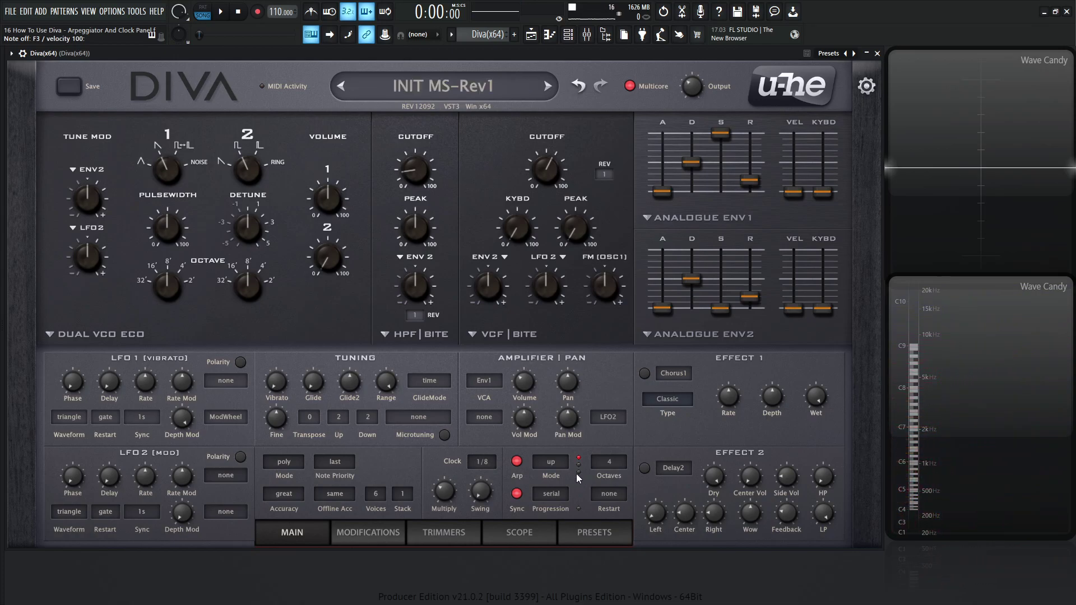
mouse_move(580, 463)
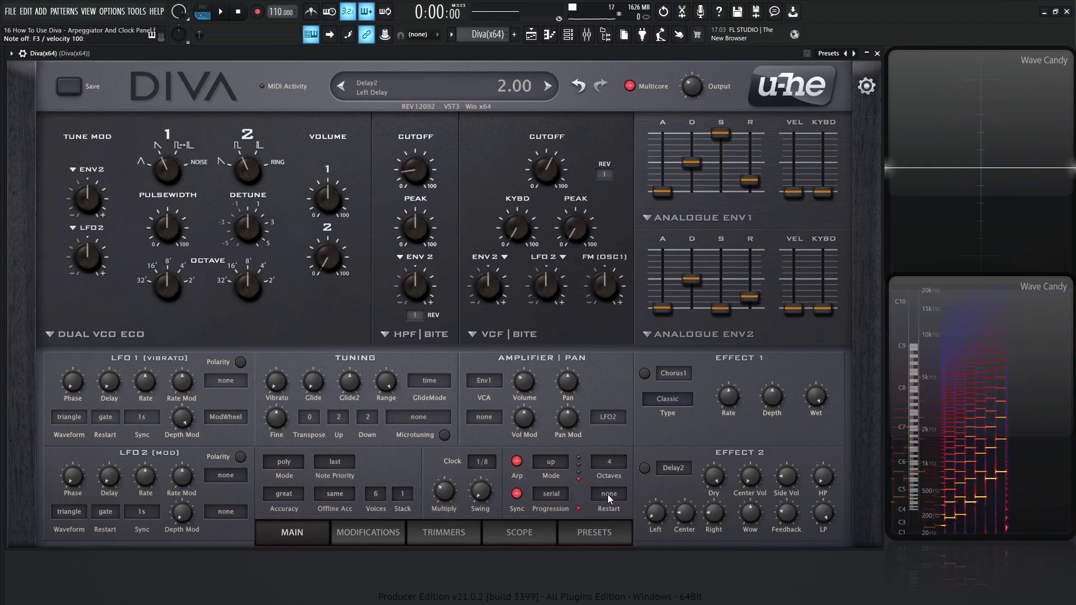
mouse_move(542, 508)
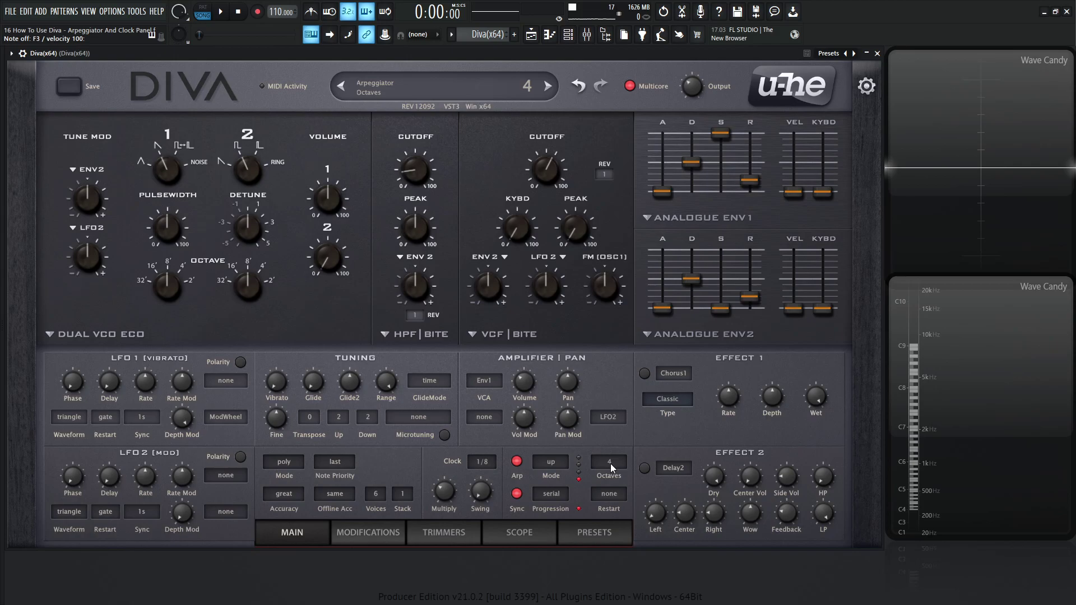
scroll(612, 463, down, 1)
scroll(611, 464, down, 1)
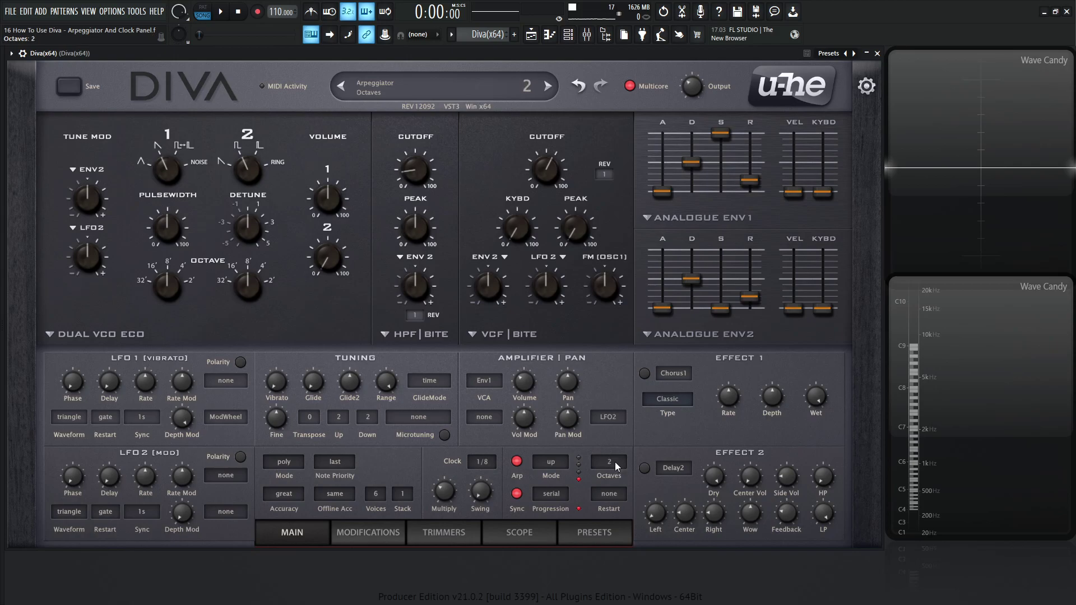
- Try the arpeggiator's round progression over 3 octaves with held notes and switch the progression to leap
click(564, 494)
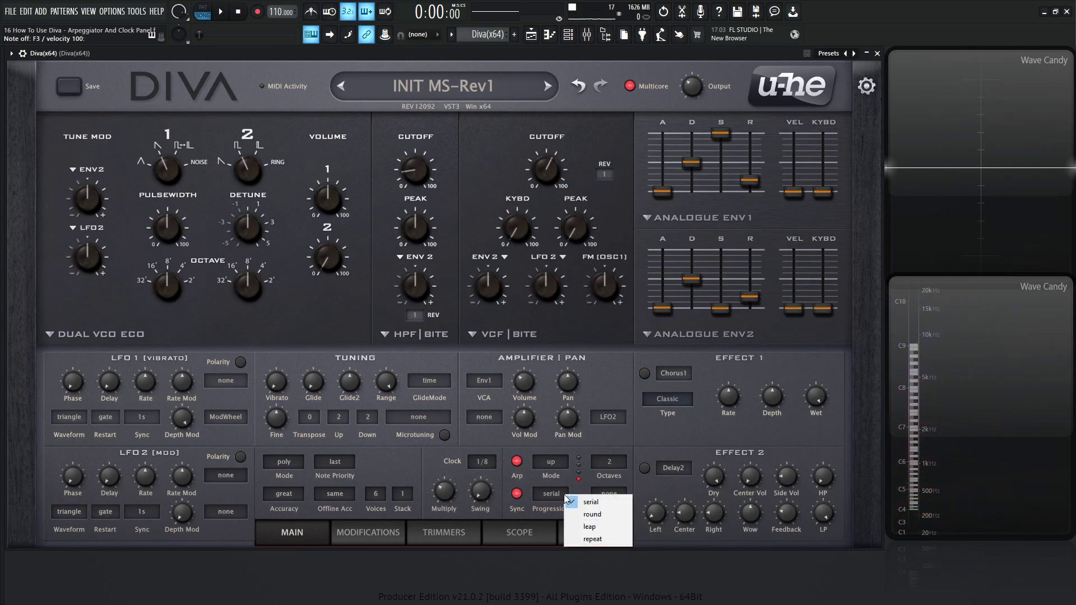
click(590, 513)
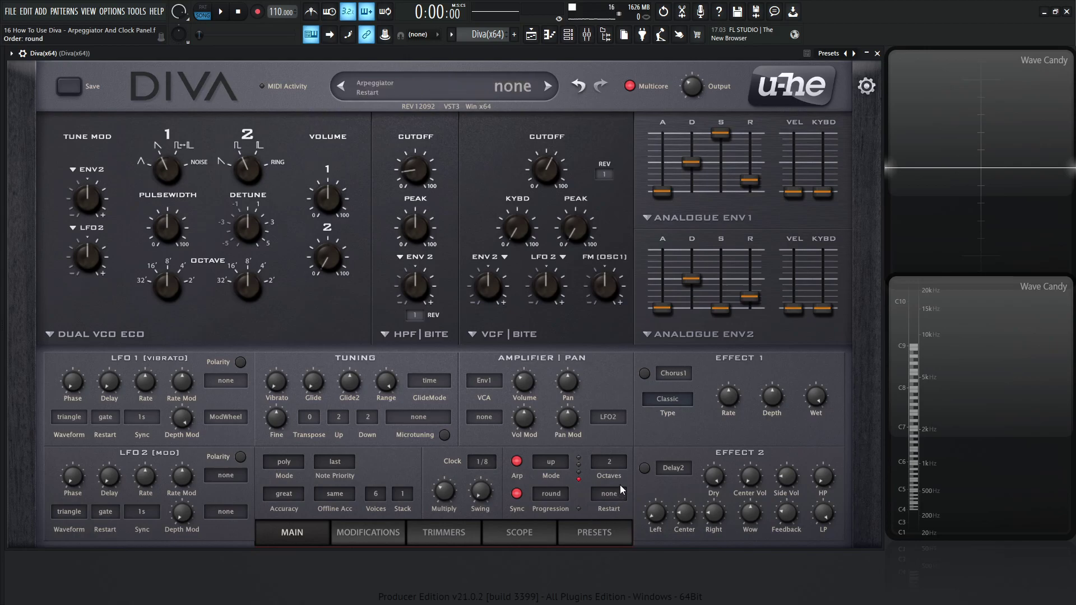
scroll(618, 462, up, 1)
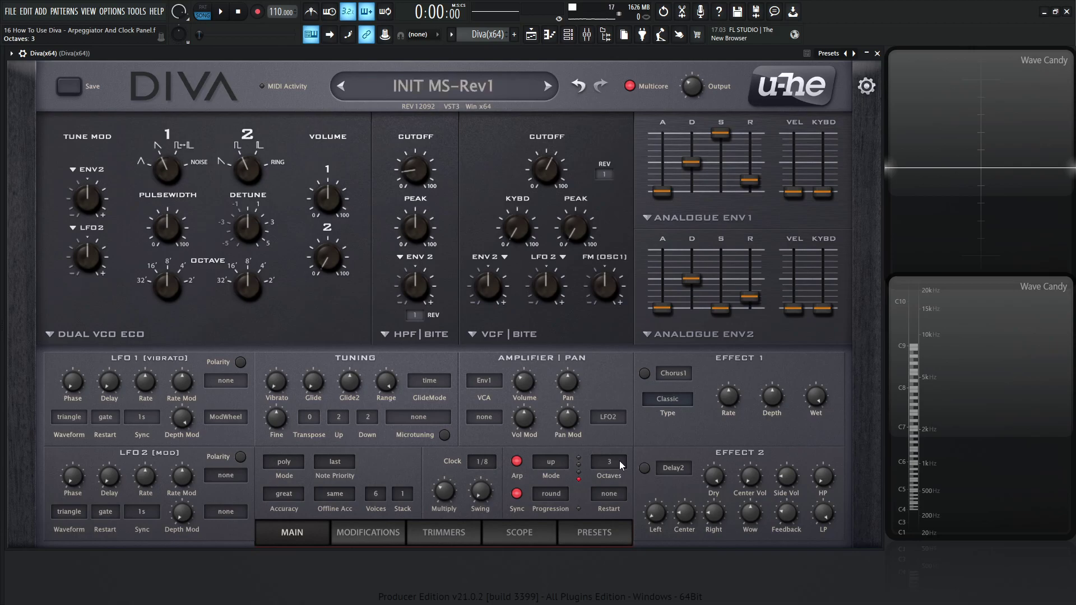
key(v)
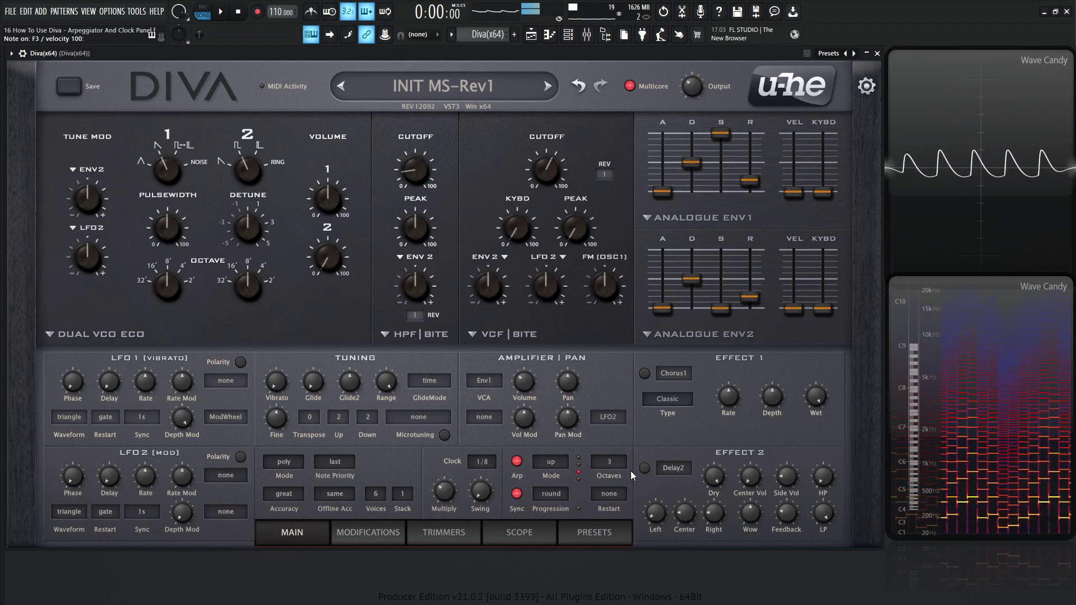
click(553, 494)
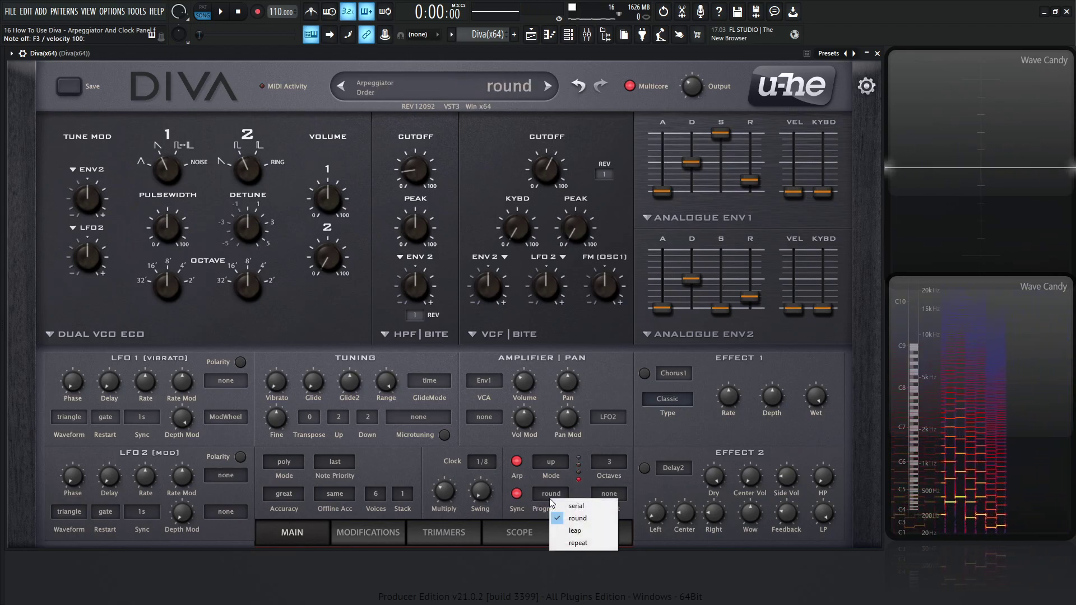
click(576, 531)
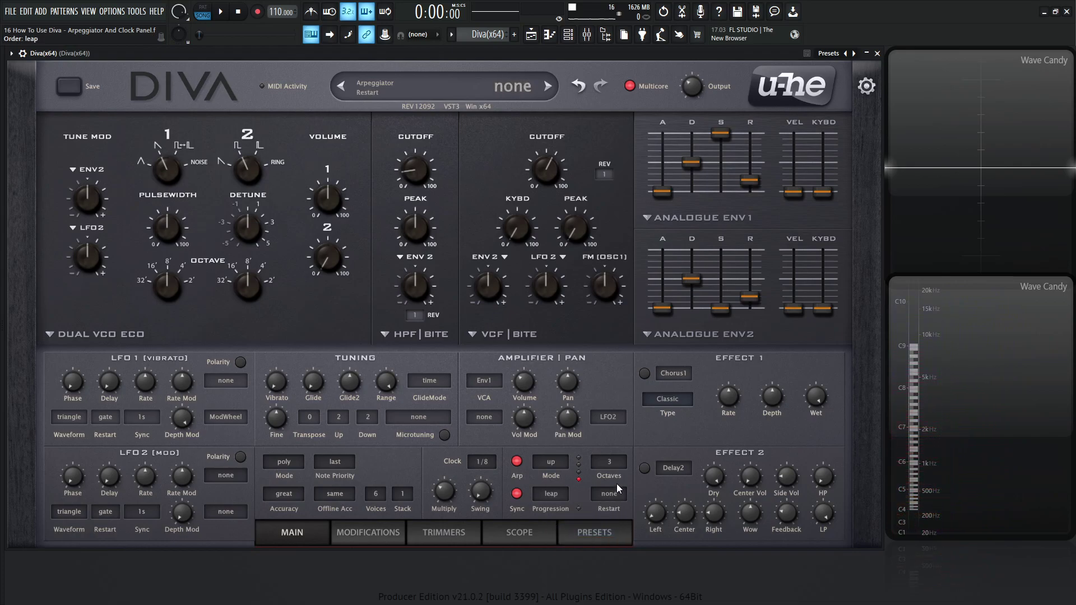
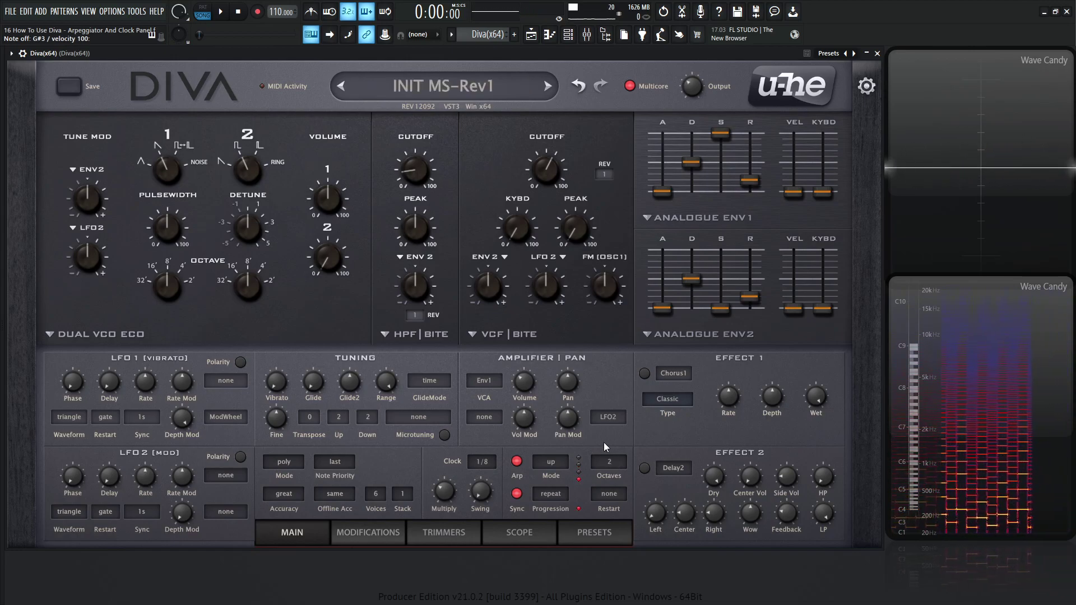
- Review the arpeggiator's progression options while playing notes, and return it to serial progression with an octave range of 1
mouse_move(601, 463)
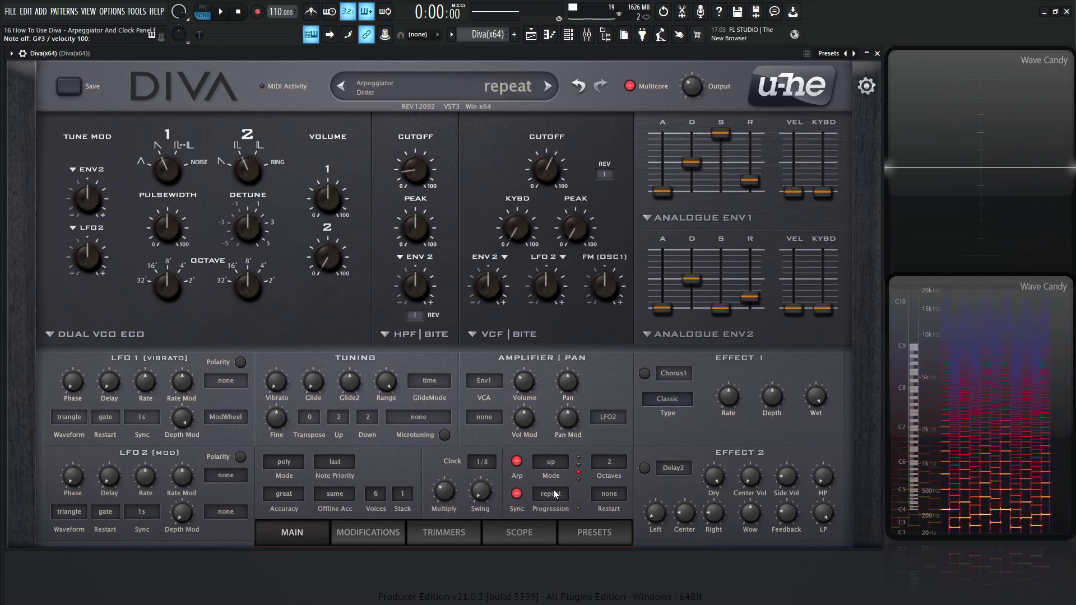
click(555, 493)
click(623, 447)
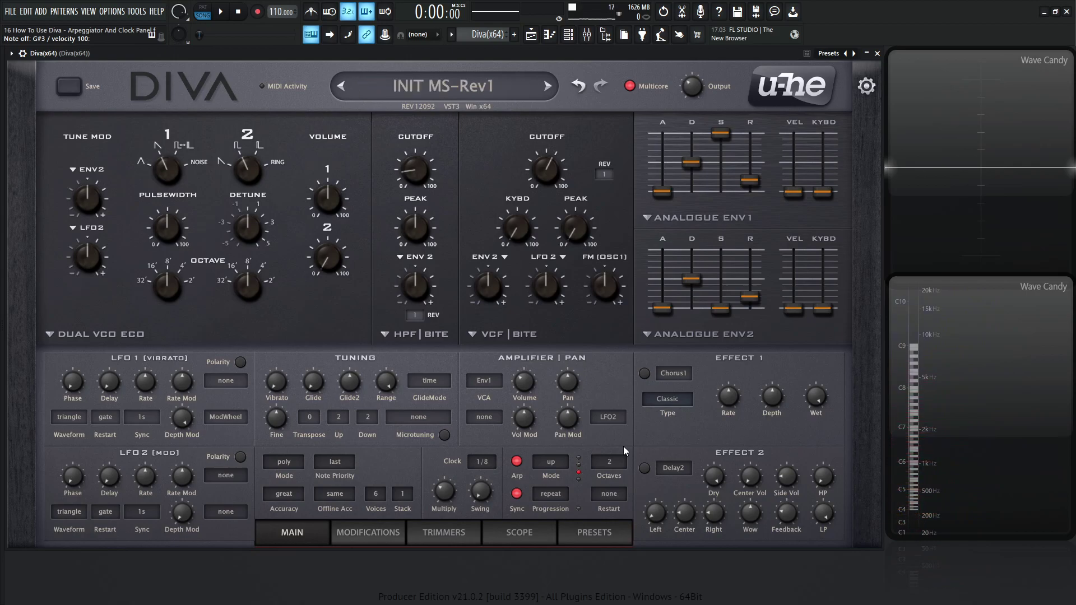
click(555, 494)
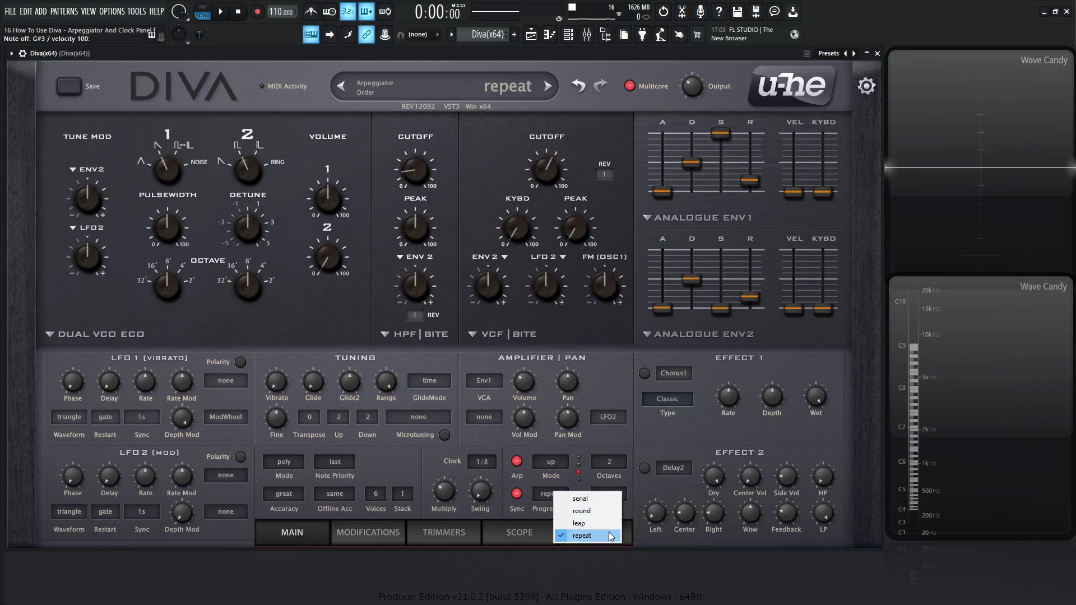
click(643, 494)
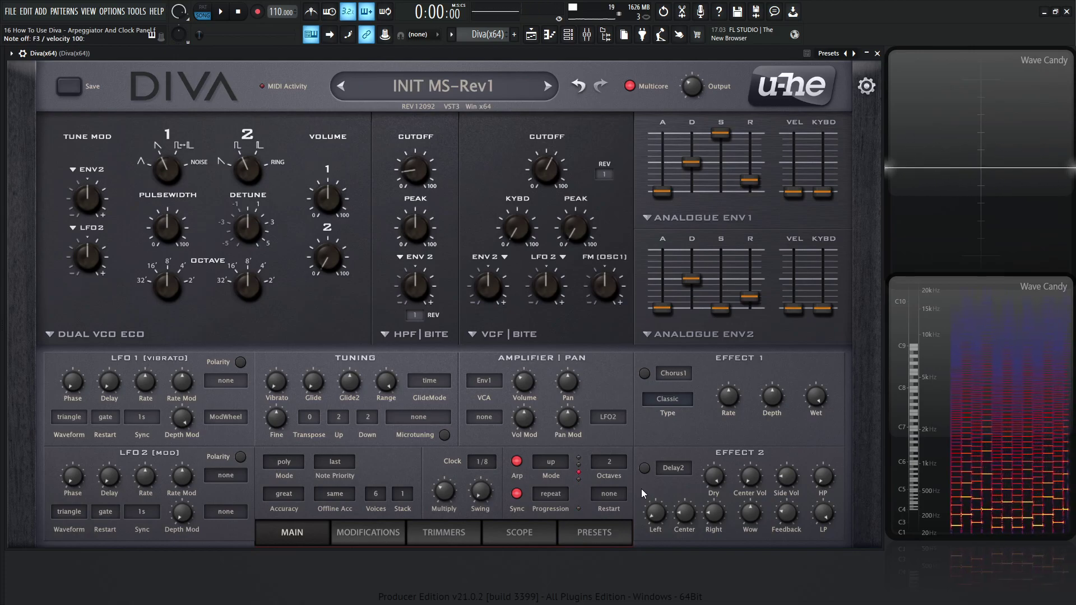
click(565, 498)
click(573, 497)
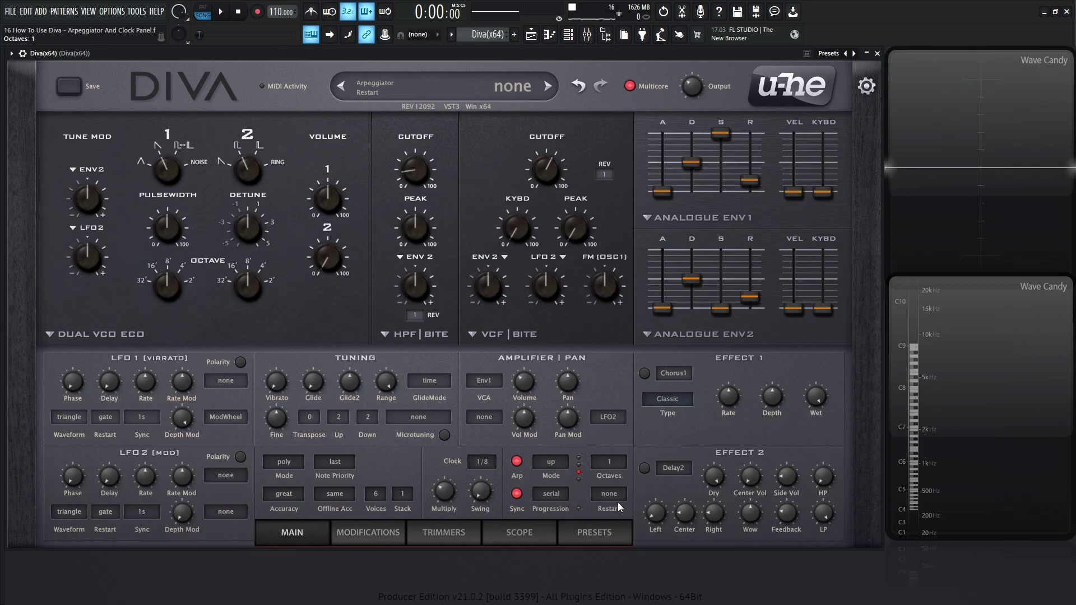
- Open Diva's piano roll, audition the chord's individual notes on its keyboard, and close it
key(F7)
scroll(461, 292, up, 3)
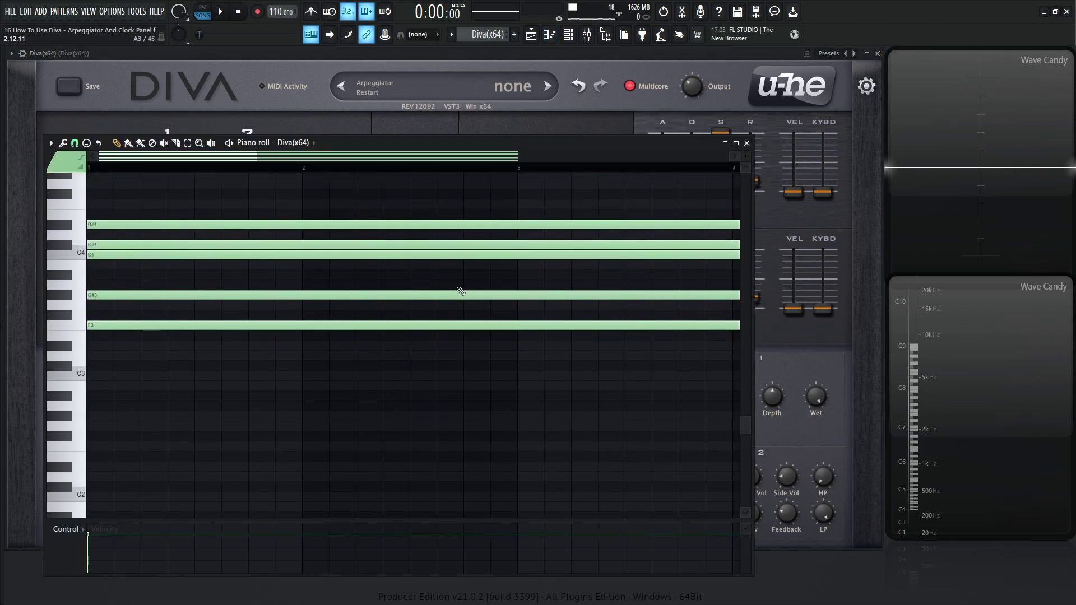
scroll(461, 291, up, 2)
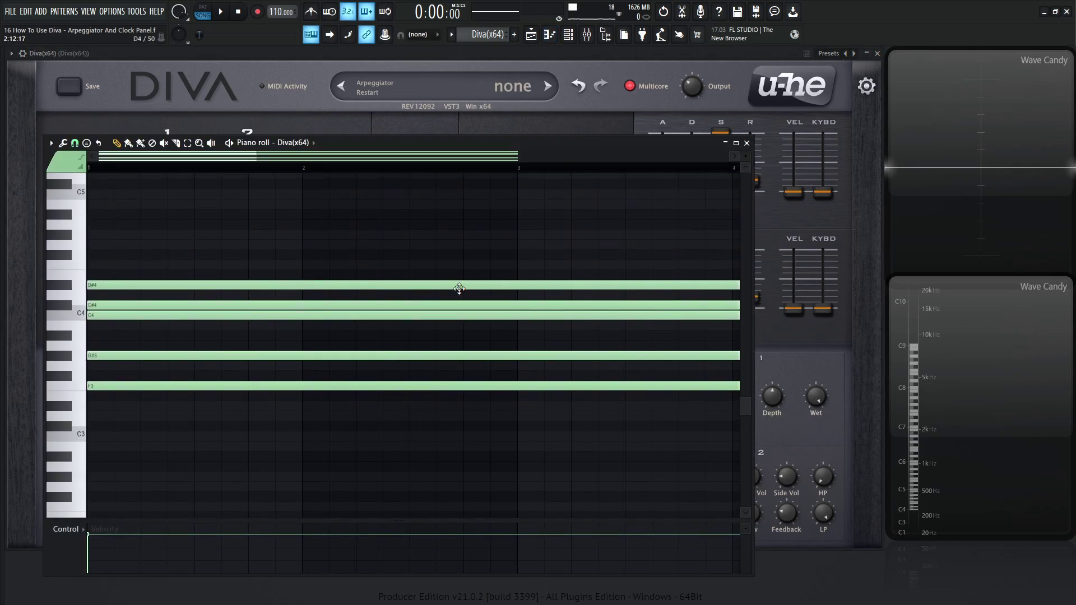
click(78, 393)
click(84, 356)
click(81, 308)
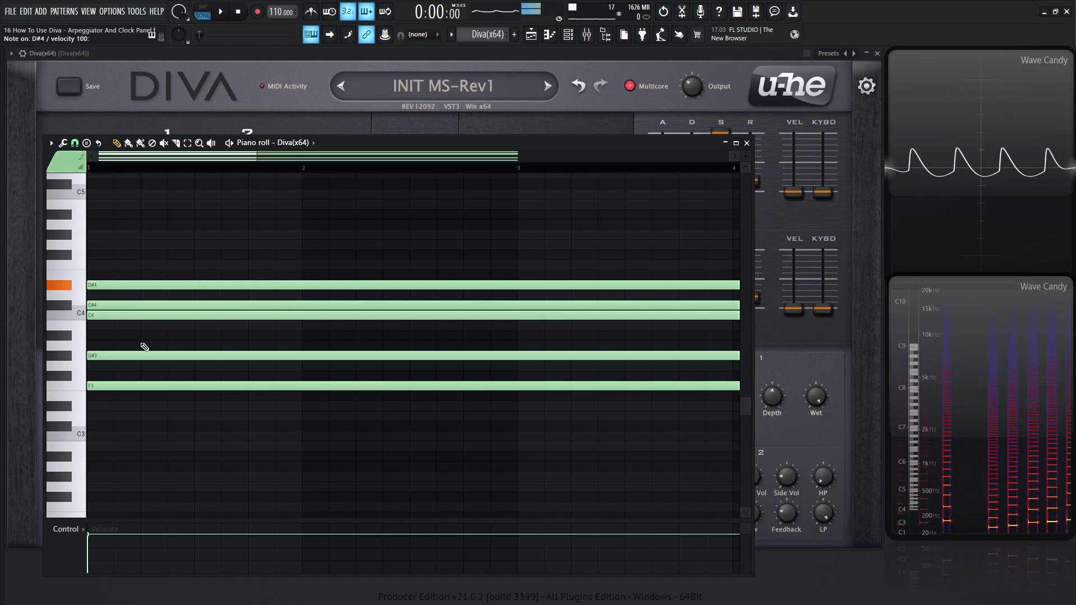
click(747, 142)
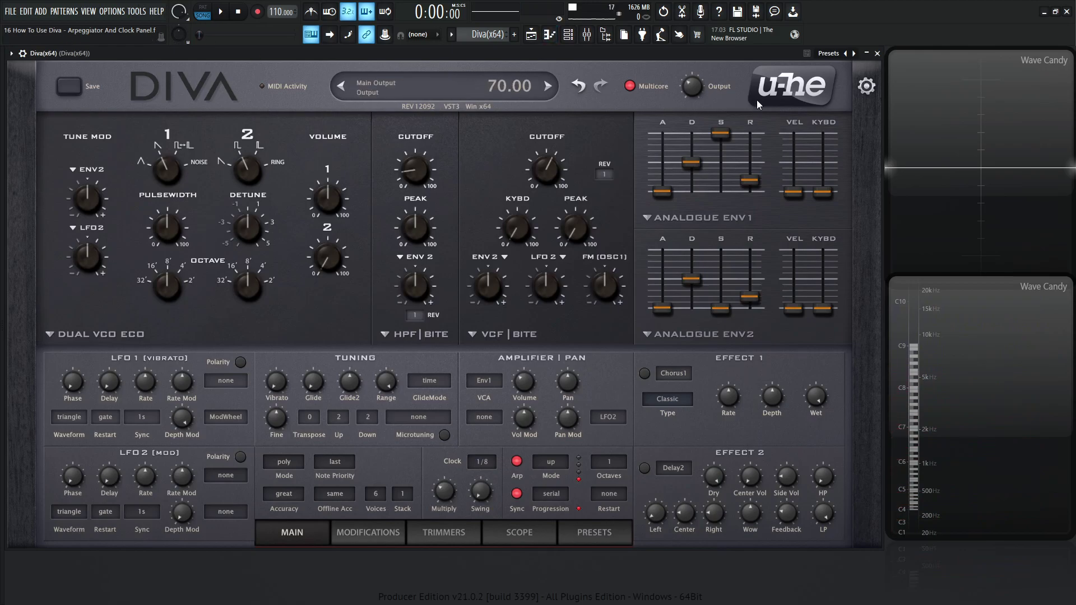
- Unmute the drums and Diva tracks in the playlist and play the arrangement to hear the arpeggio with the beat
click(531, 35)
click(629, 143)
click(630, 112)
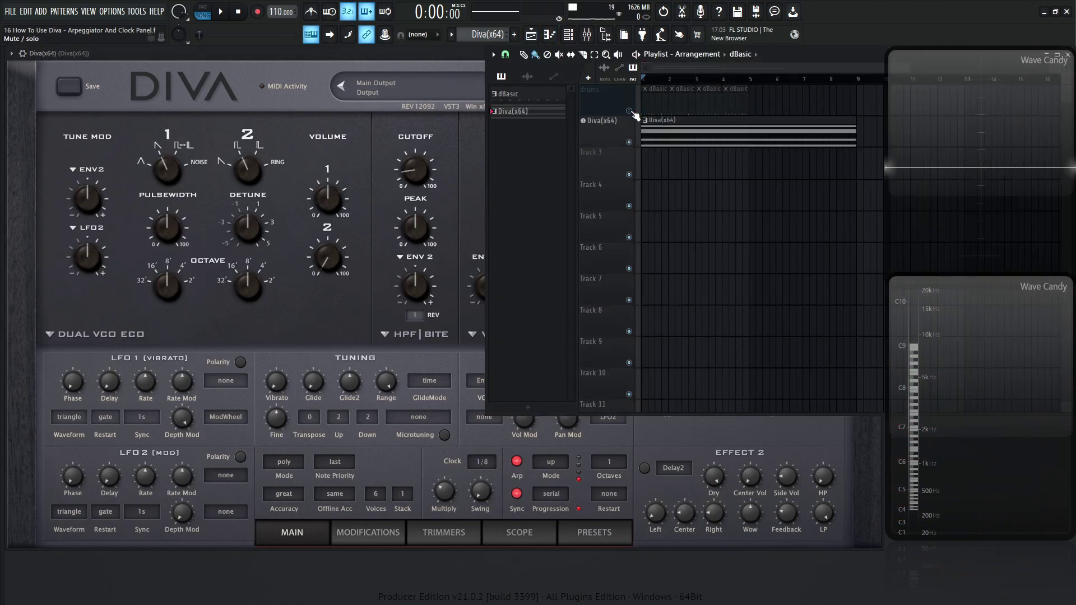
click(630, 112)
key(space)
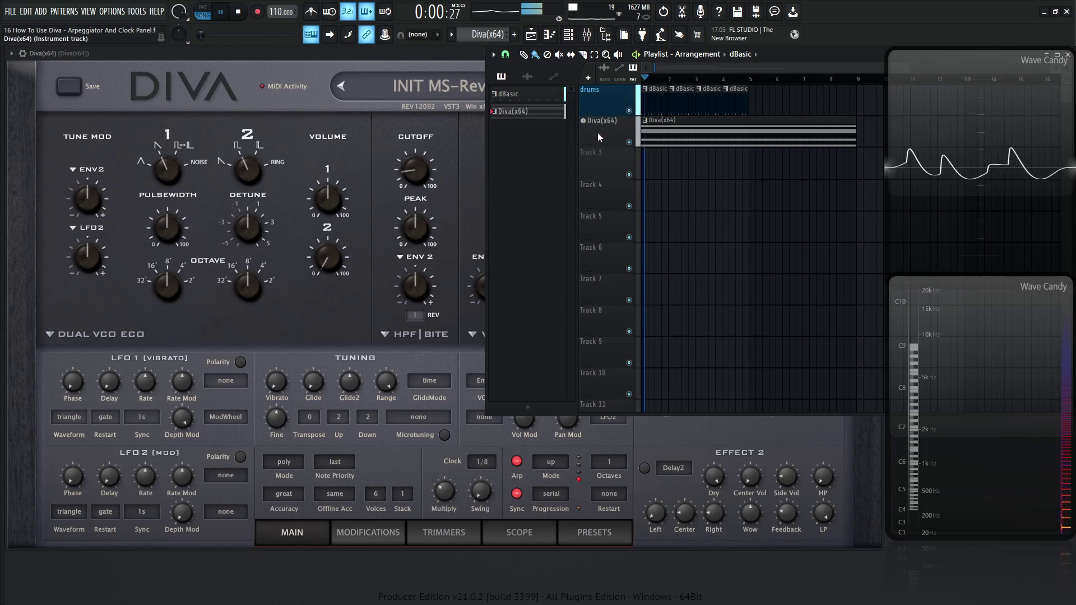
click(302, 66)
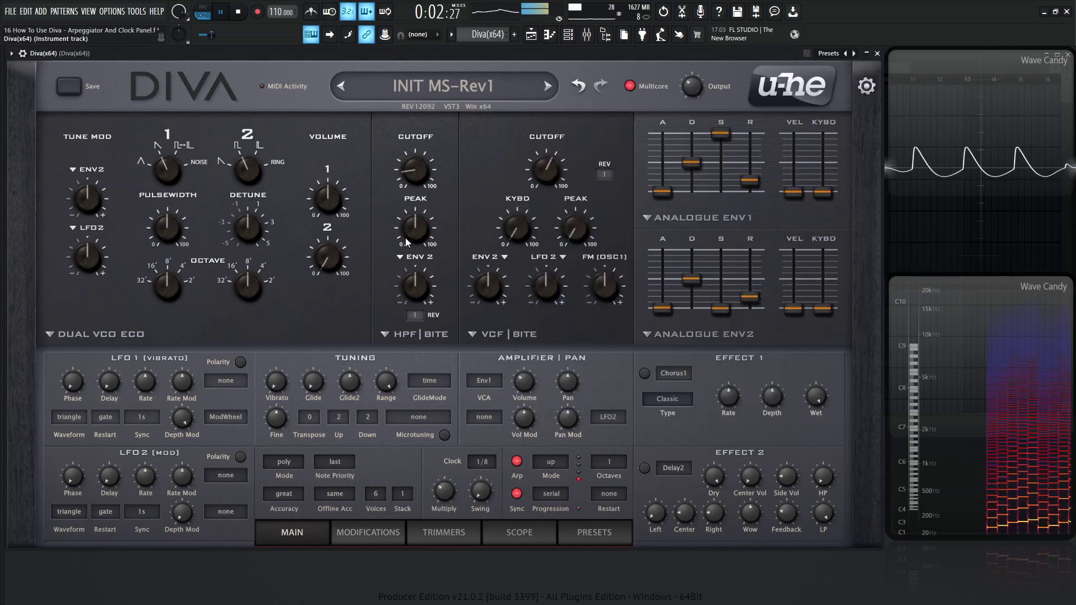
key(space)
- Set the arpeggiator clock to 1/4 and play the arrangement while following the chord in the piano roll
click(482, 461)
click(510, 501)
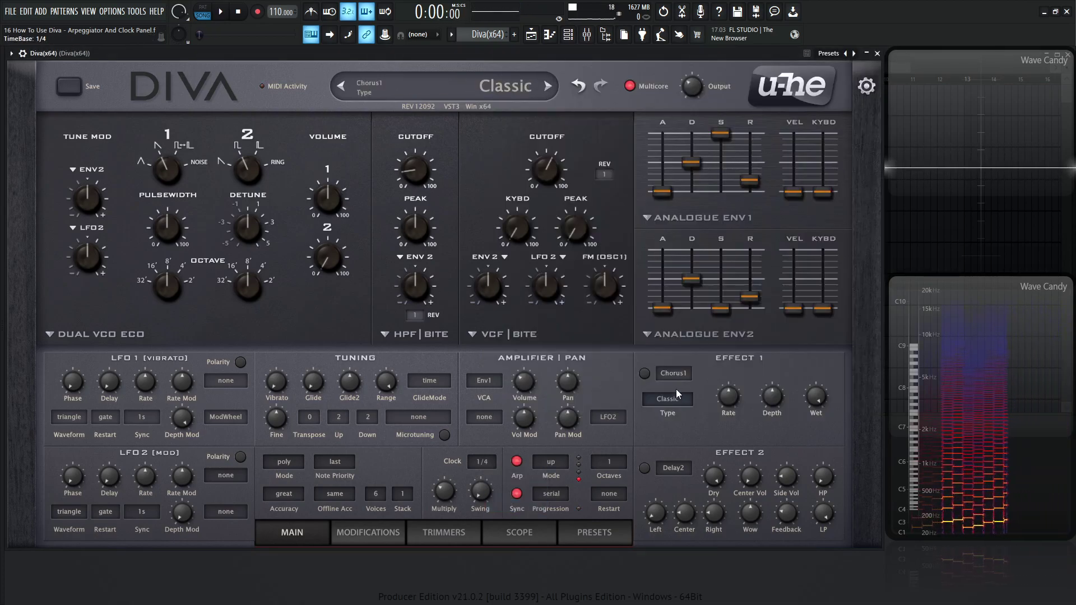
key(F7)
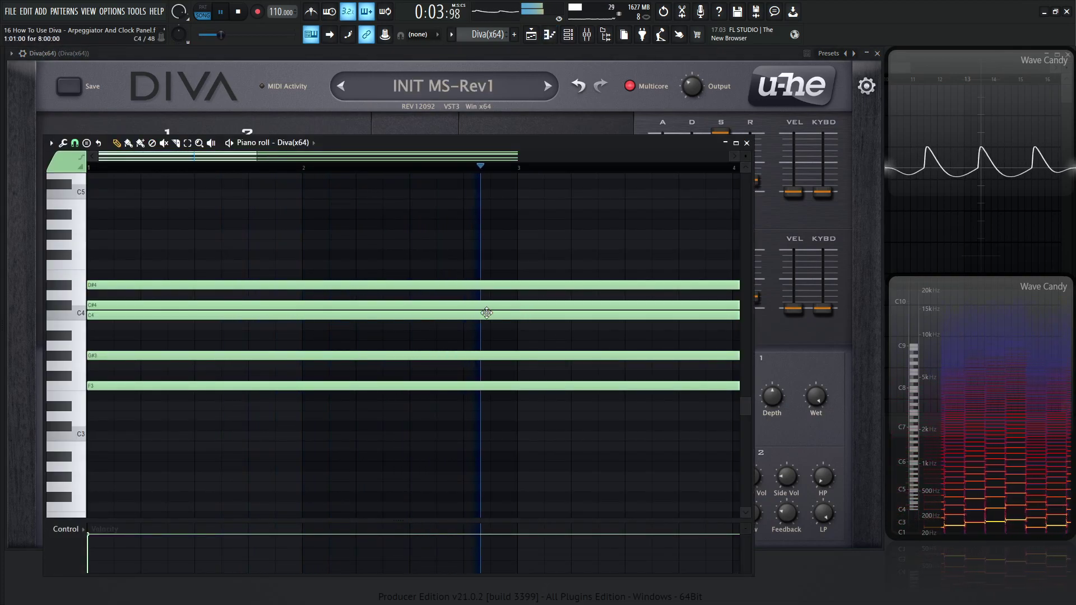
key(space)
key(F7)
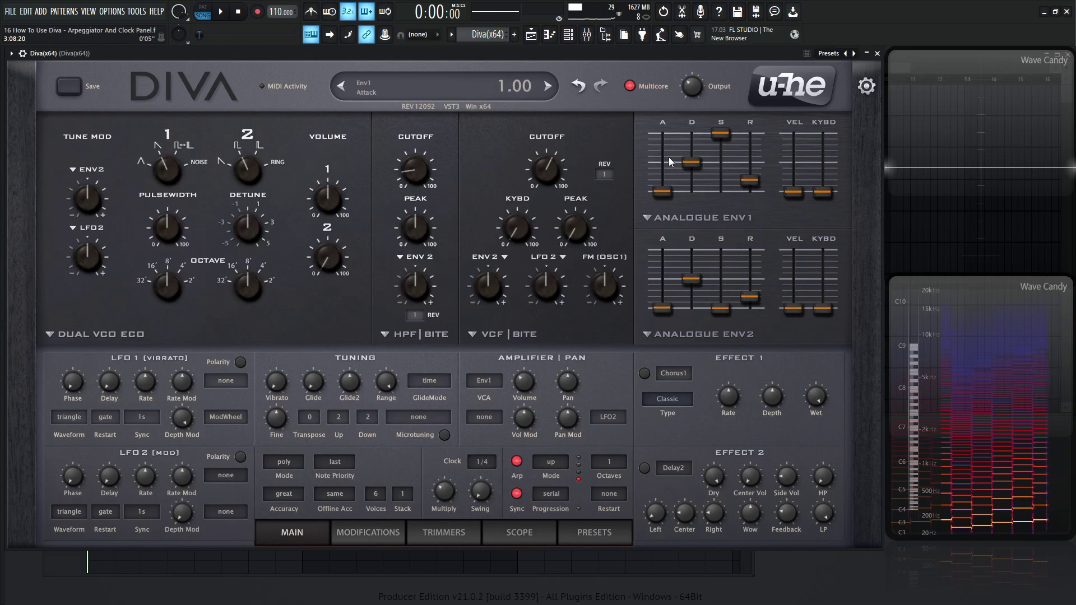
- Shorten the decay of Analogue Env1 slightly and audition the arpeggiated chord against its piano roll notes
drag(690, 168, 690, 177)
key(space)
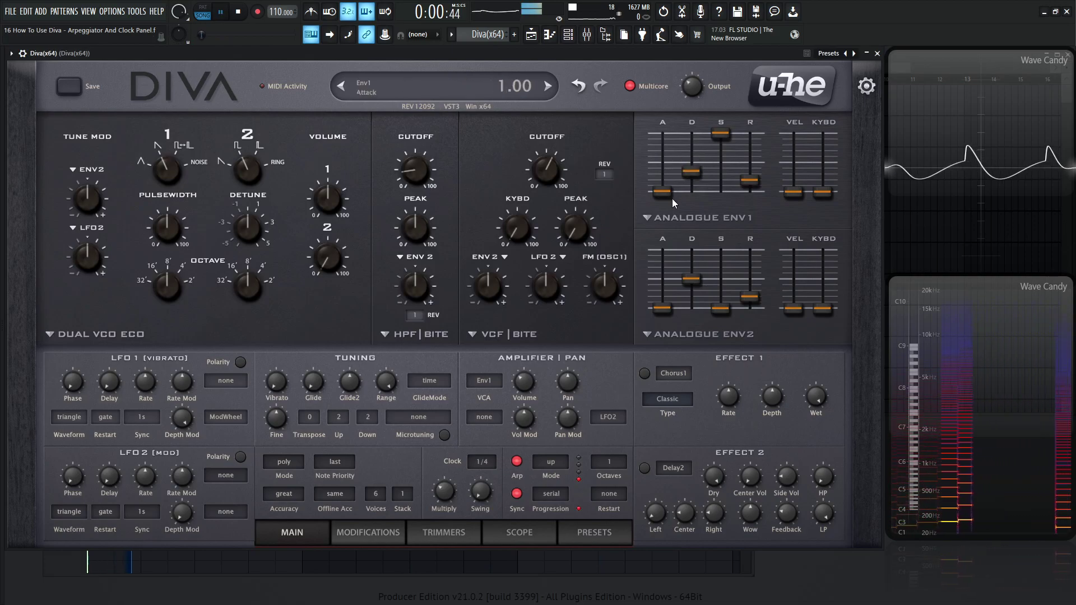
key(F7)
key(space)
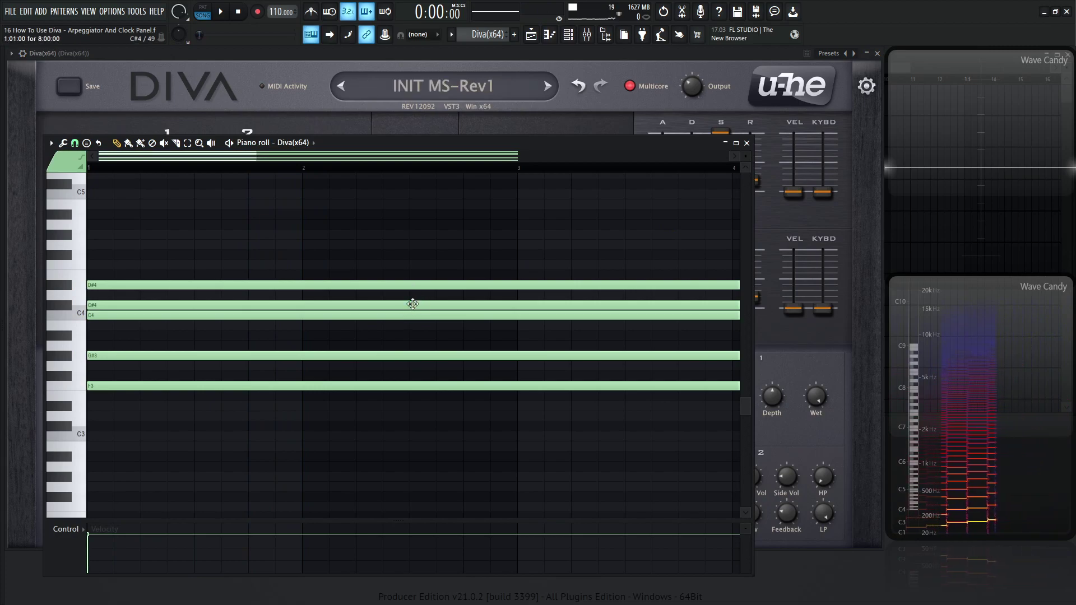
key(space)
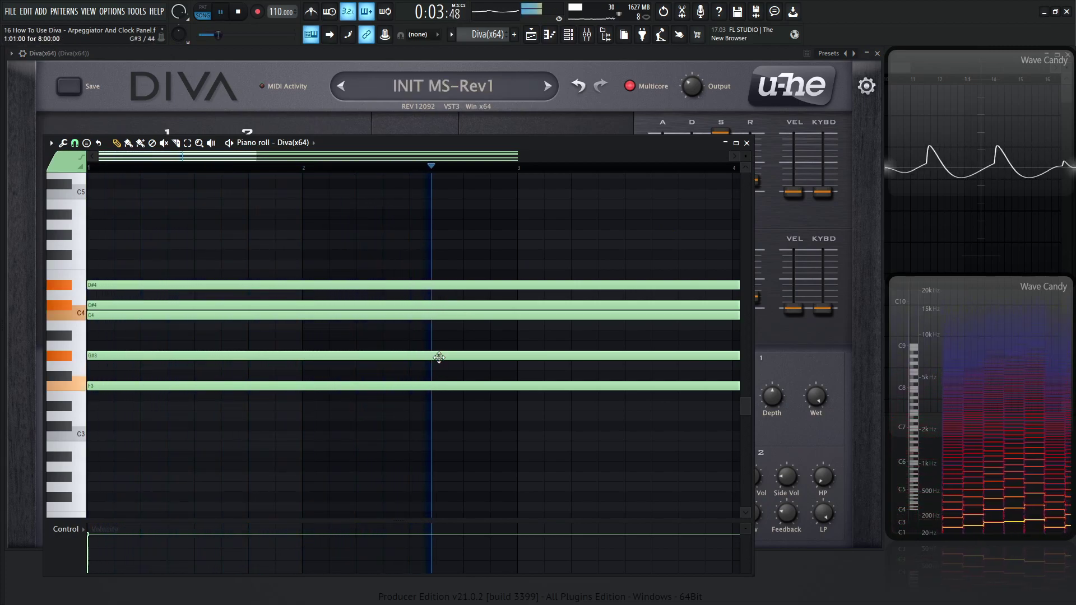
key(space)
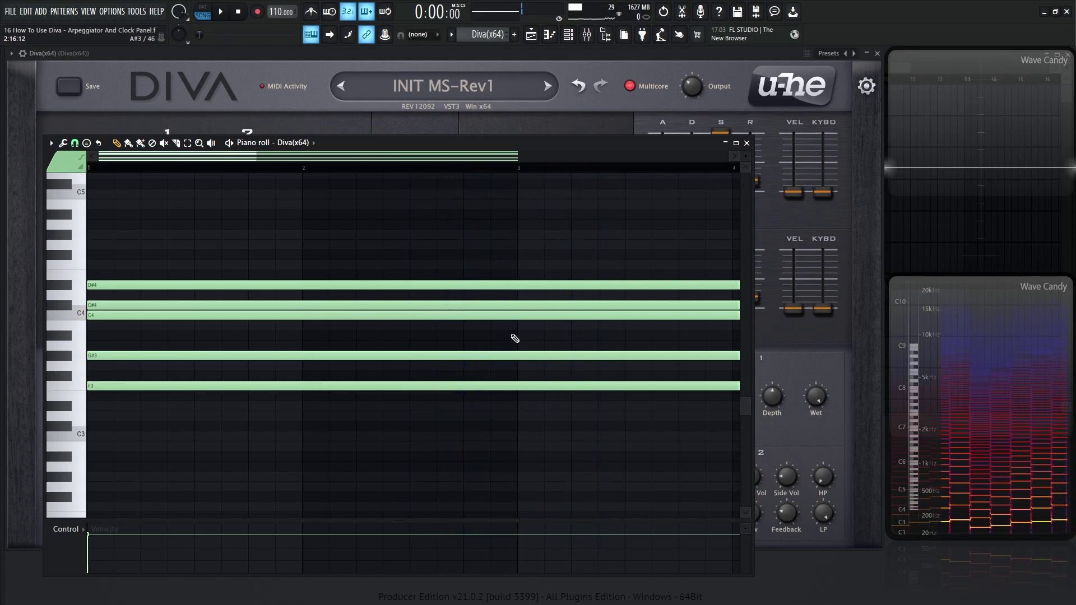
click(757, 379)
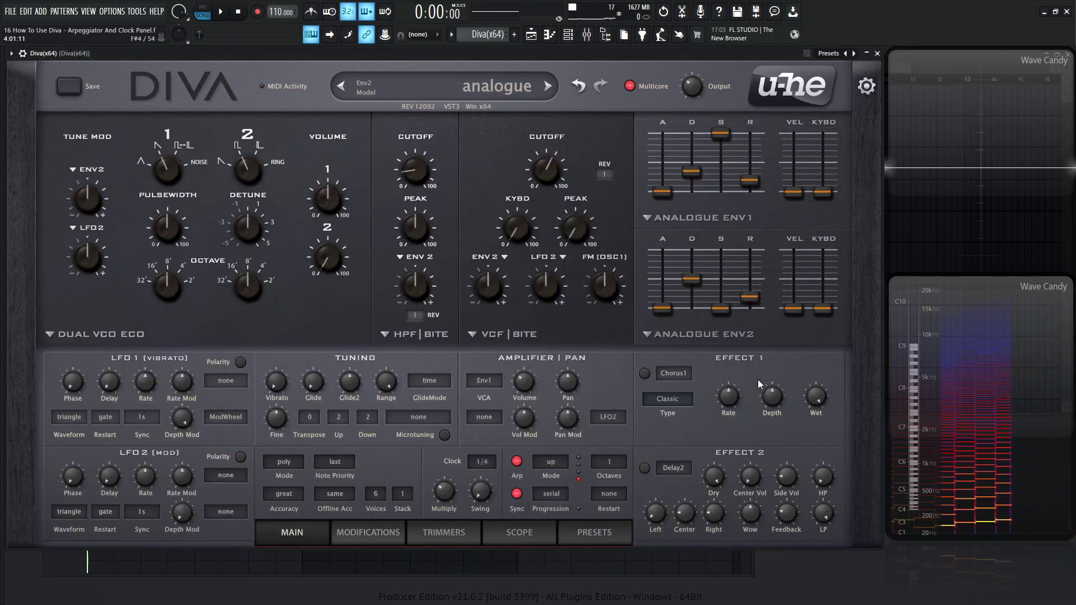
- Set the arpeggiator's Restart option to 4
click(615, 492)
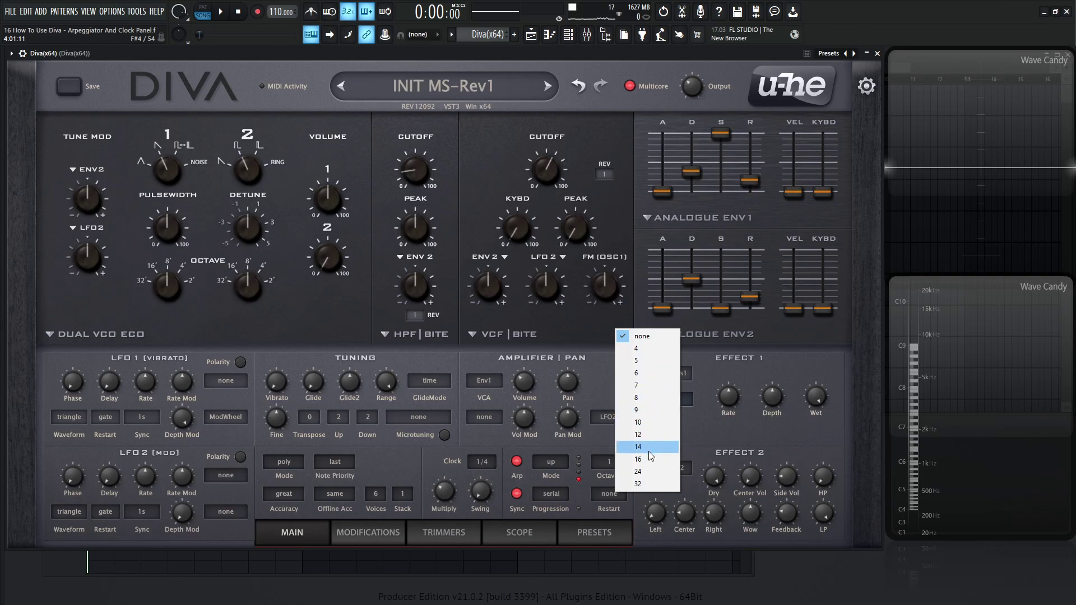
click(788, 435)
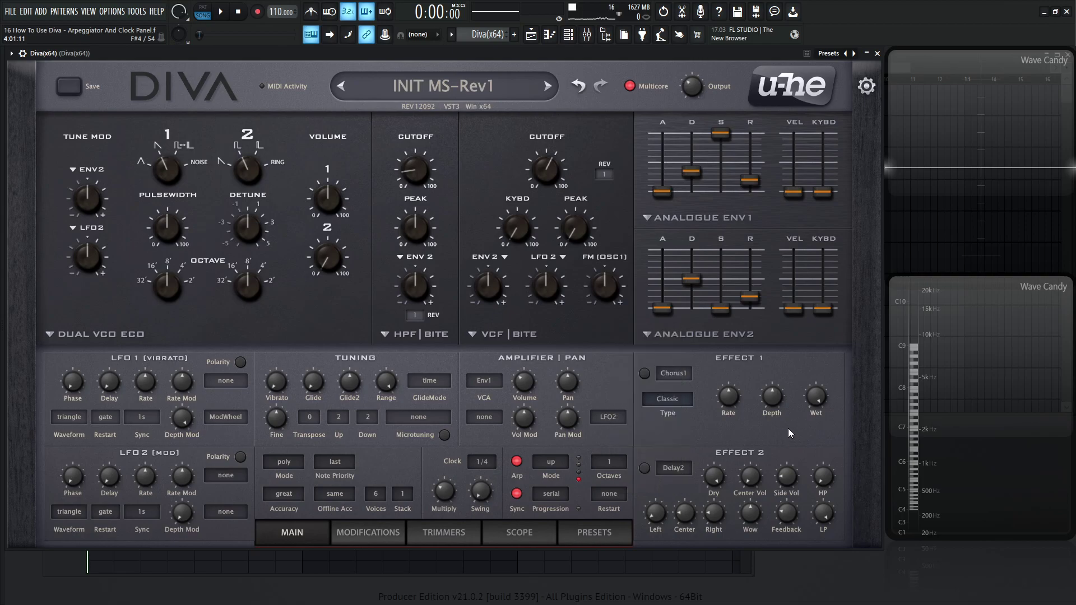
click(612, 495)
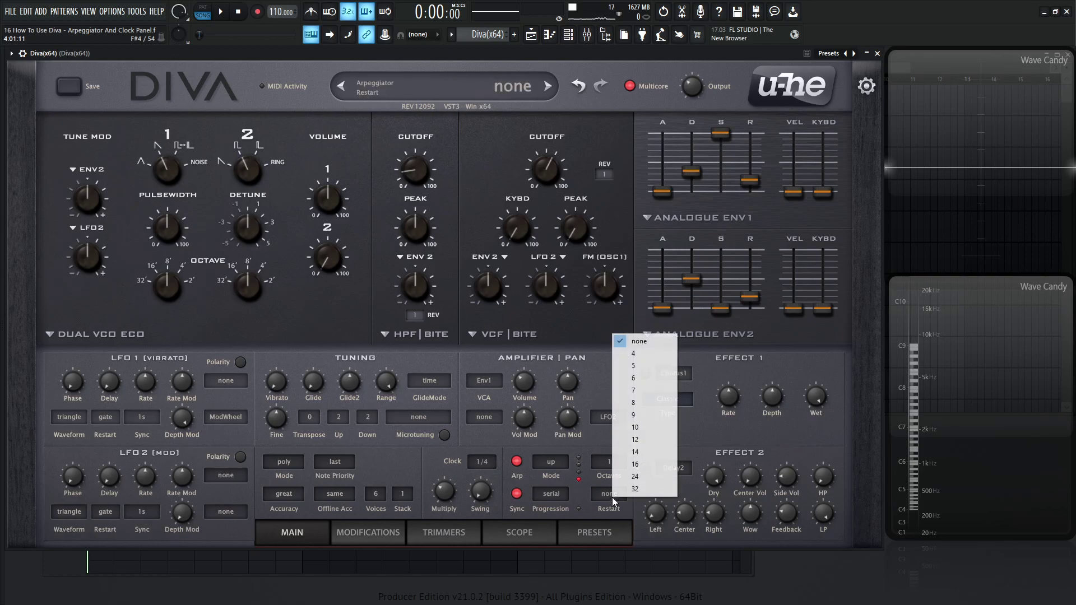
click(653, 354)
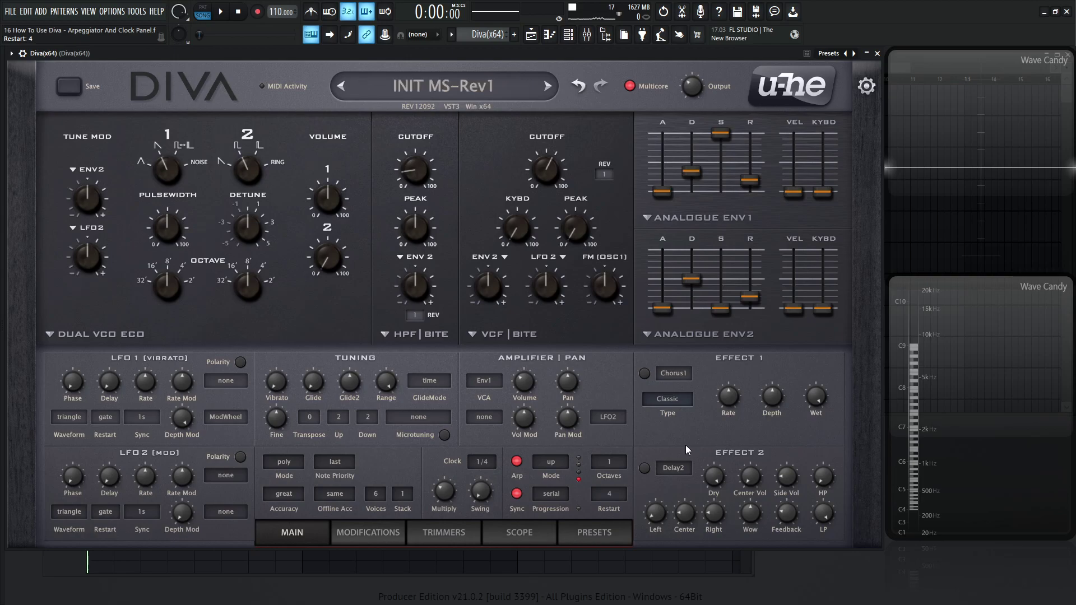
- Play the arrangement with Diva's piano roll open to hear how the restart setting affects the five-note chord
key(F7)
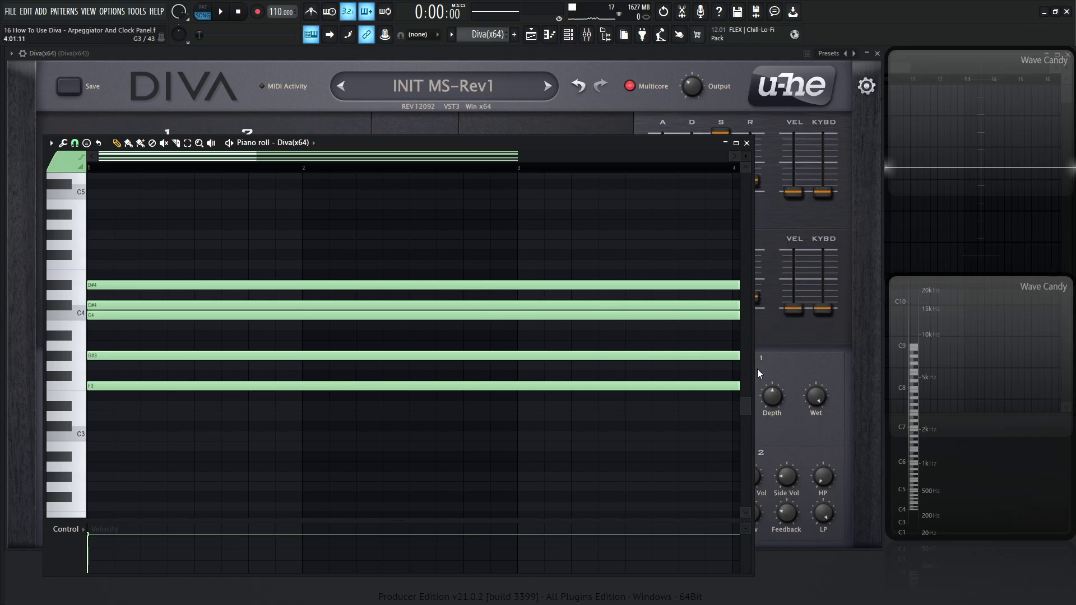
key(F7)
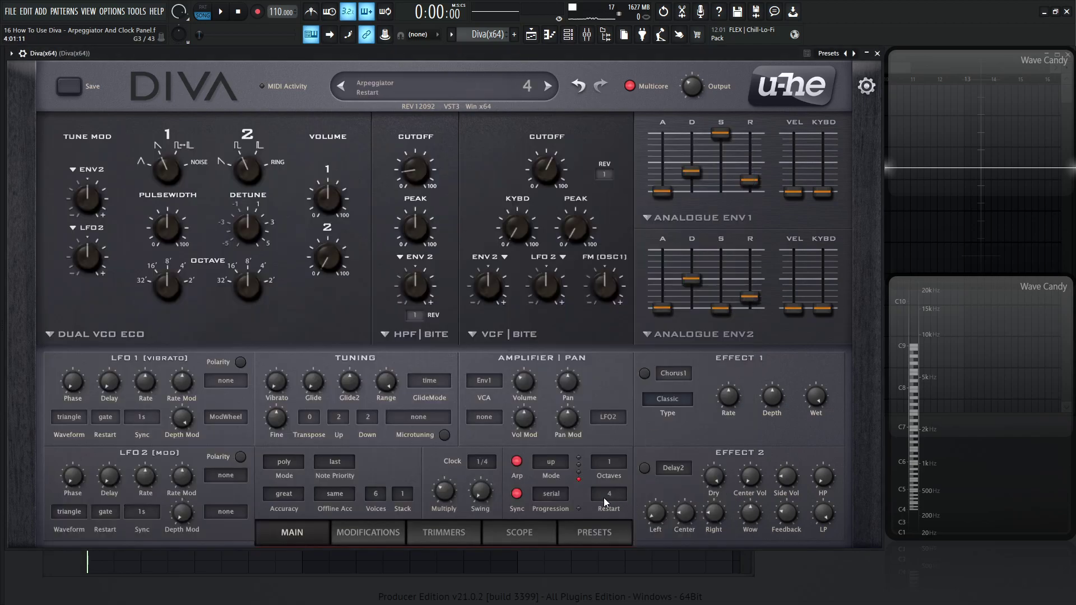
key(F7)
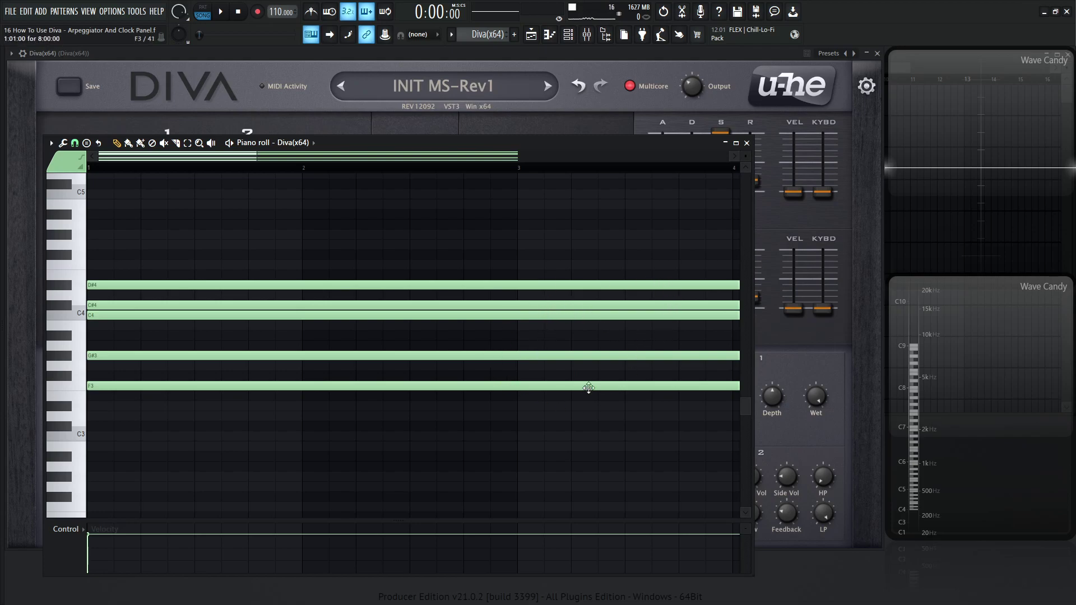
key(space)
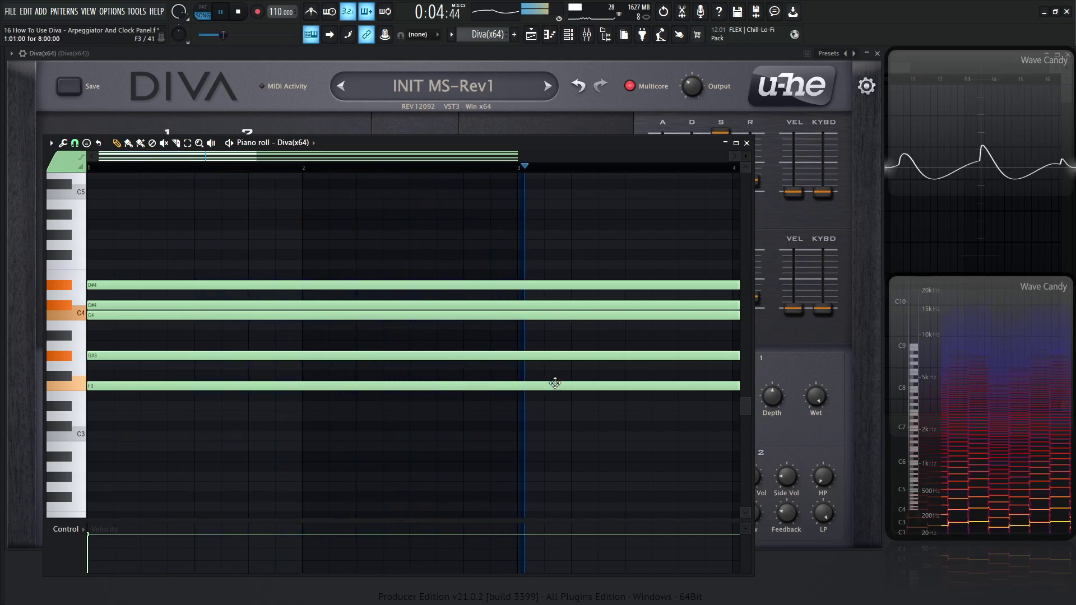
- Stop playback and set the arpeggiator's Restart option to 5
key(space)
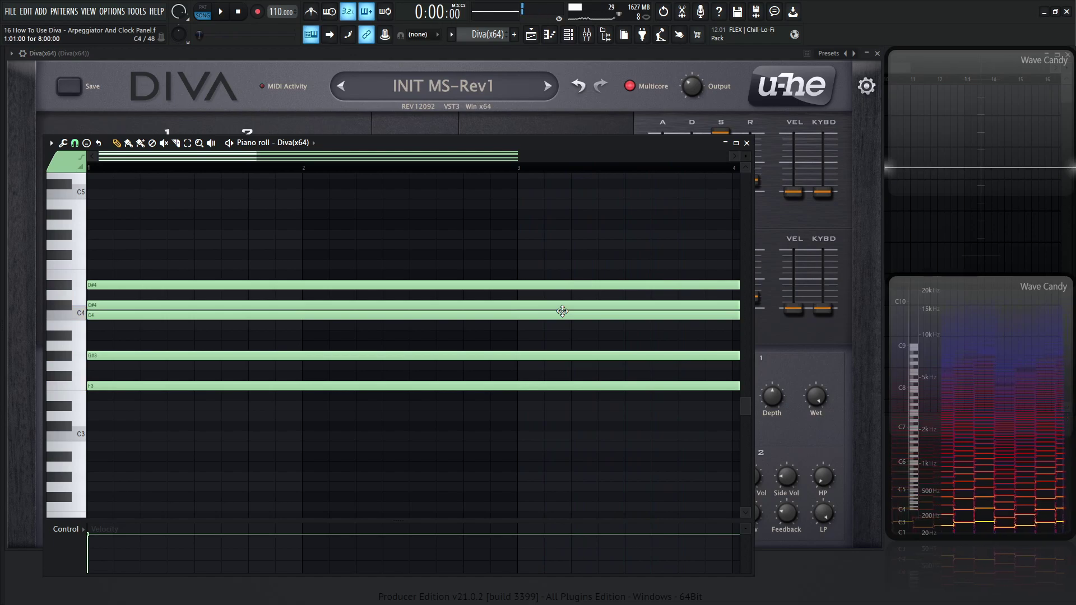
click(761, 386)
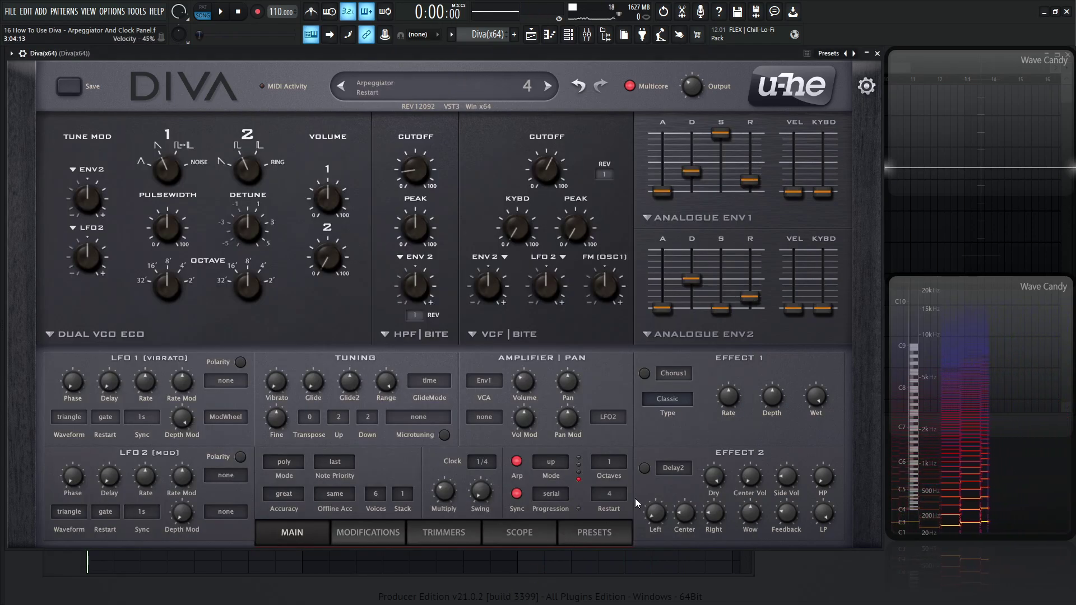
mouse_move(624, 510)
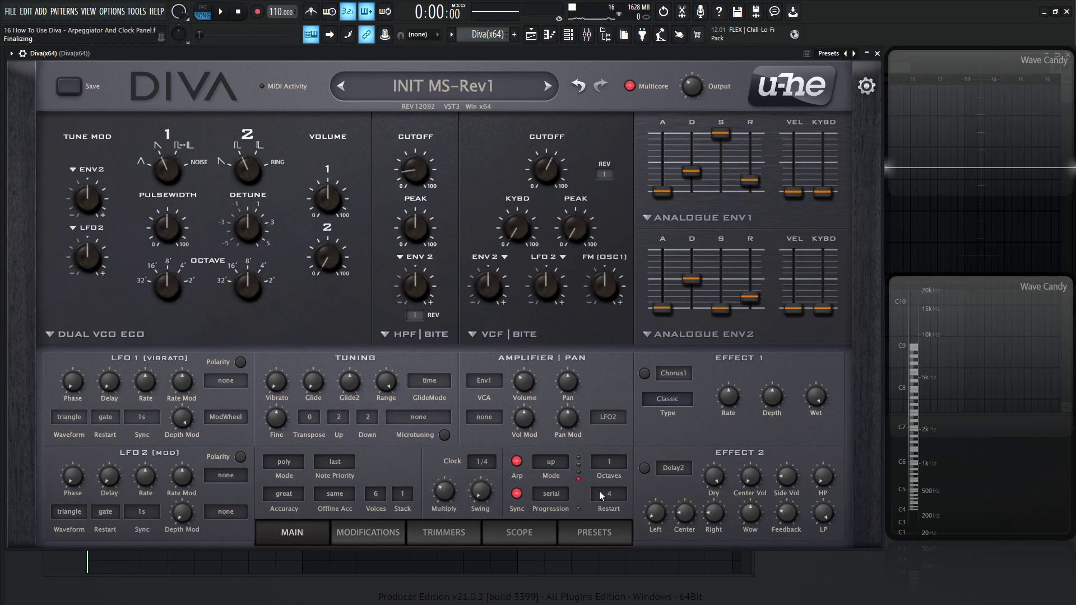
click(605, 492)
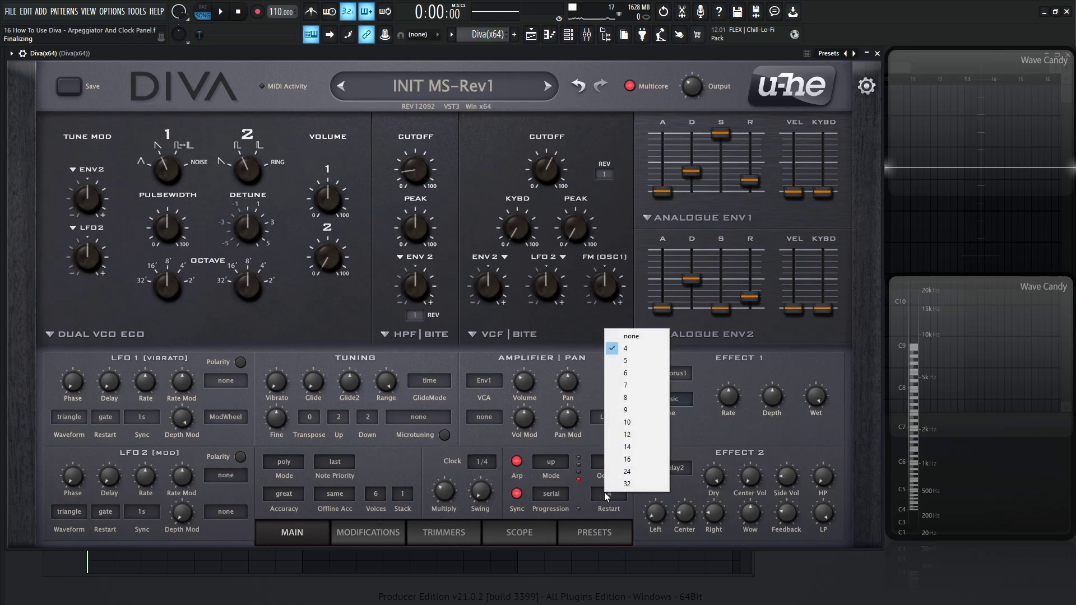
click(650, 361)
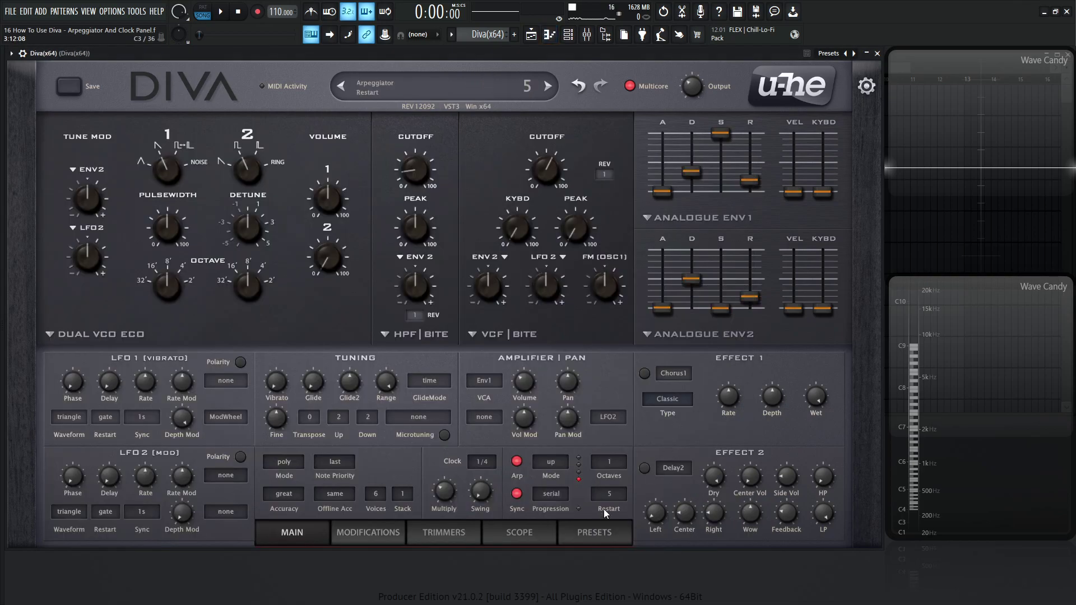
click(605, 495)
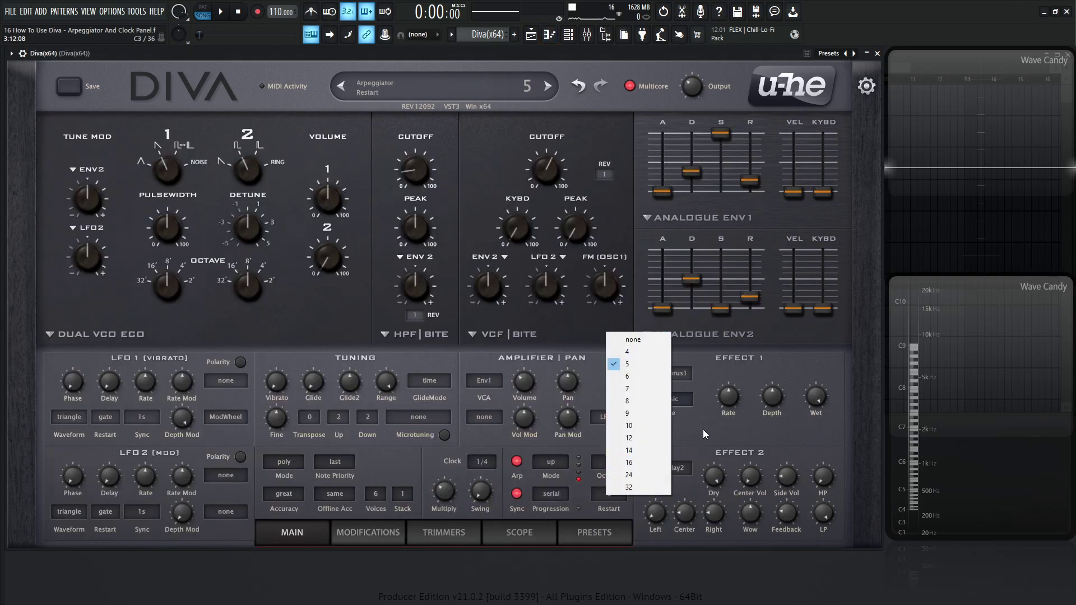
click(630, 509)
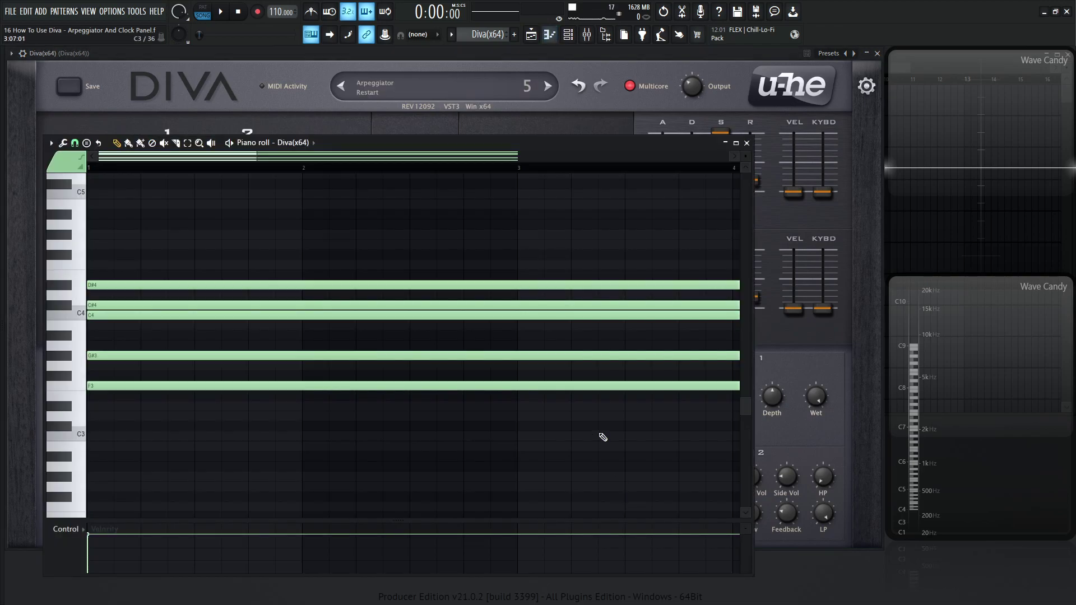
- Play the arrangement while following the five-note chord in the piano roll to hear the Restart setting of 5
key(space)
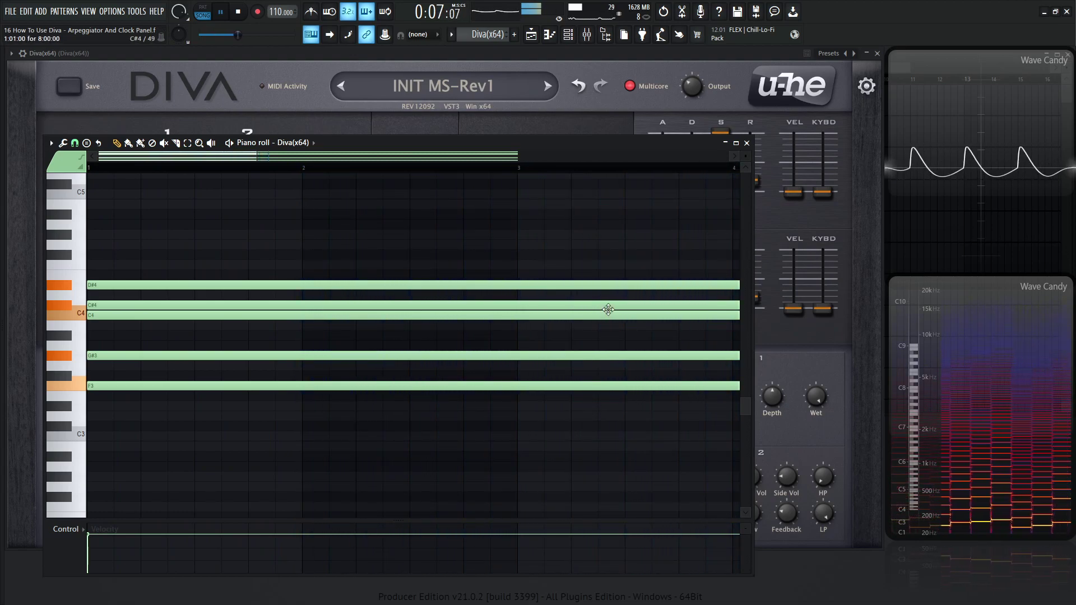
key(F7)
key(space)
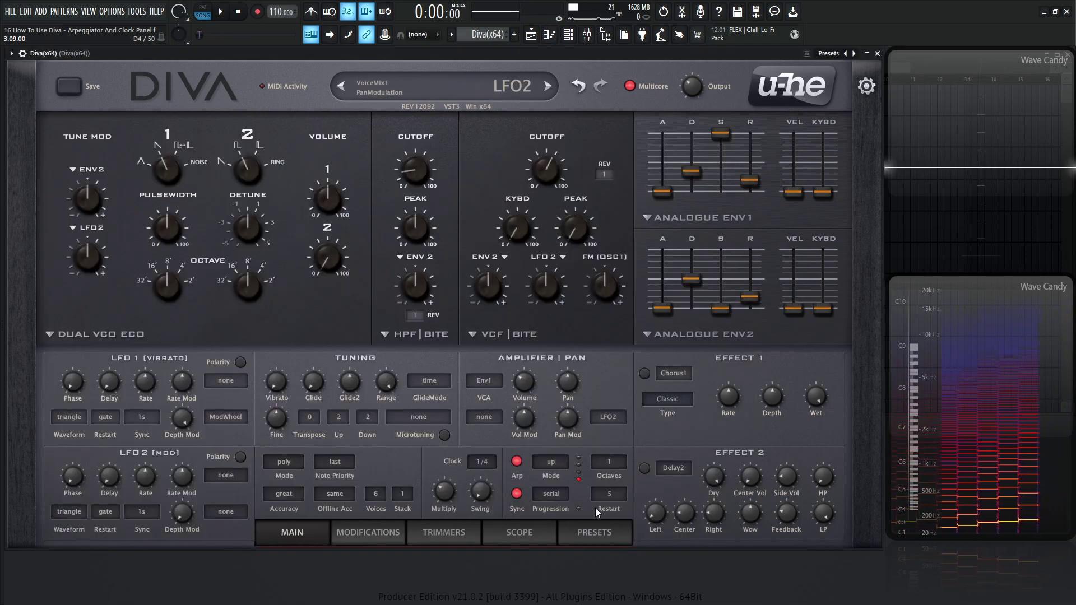
- Set the arpeggiator's Restart option to 6 and audition the chord against its piano roll notes
click(610, 497)
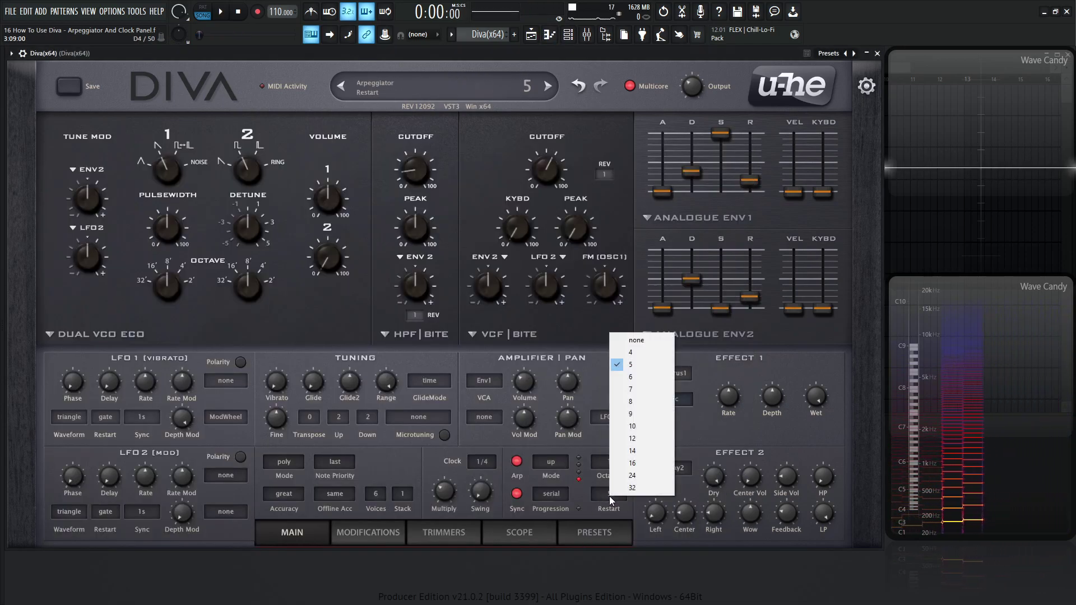
click(633, 376)
key(F7)
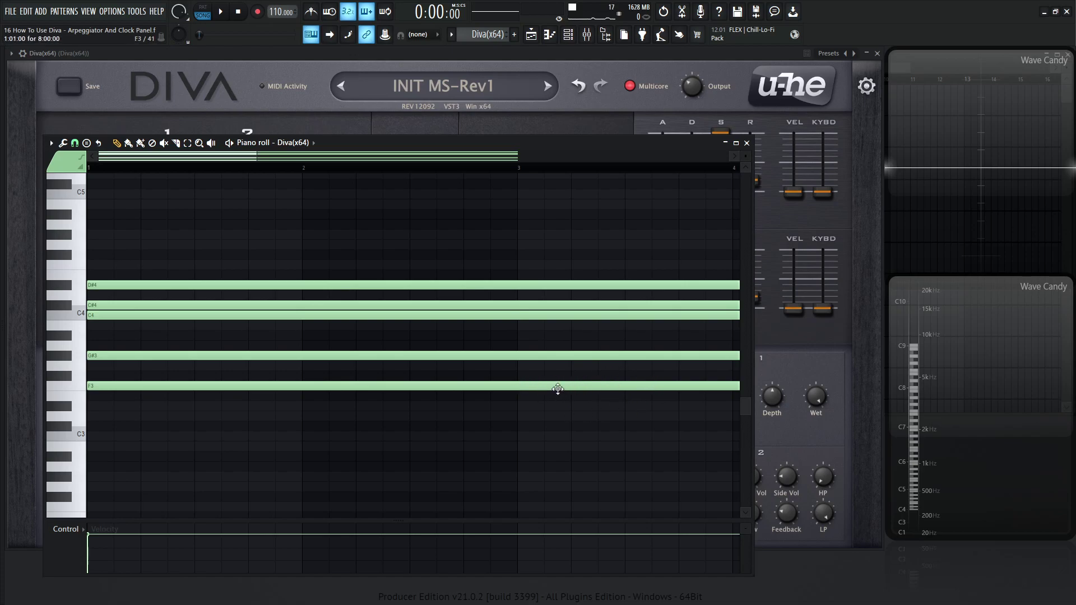
key(space)
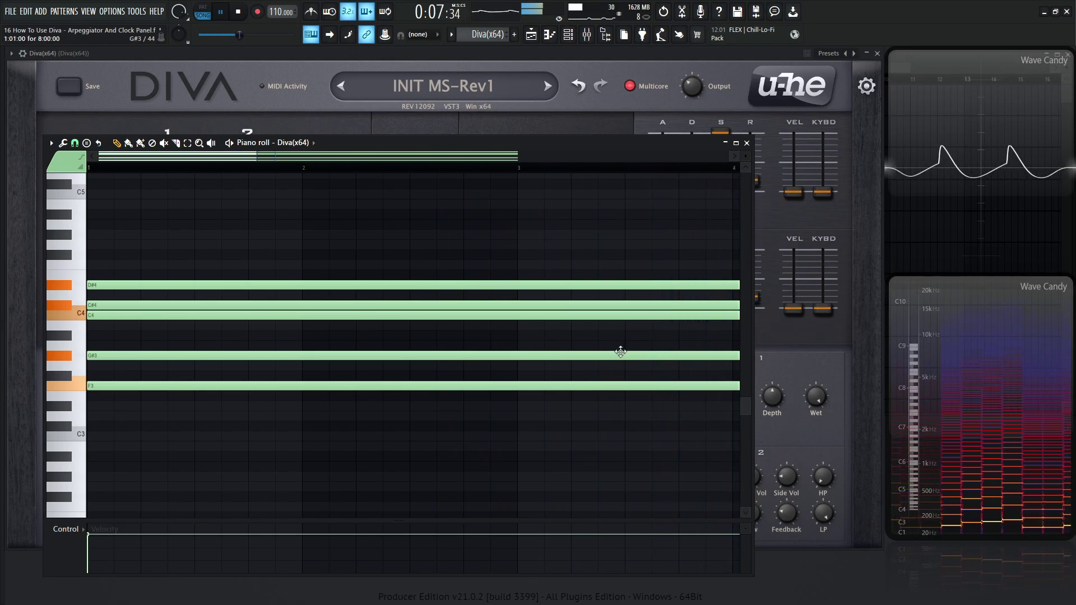
key(space)
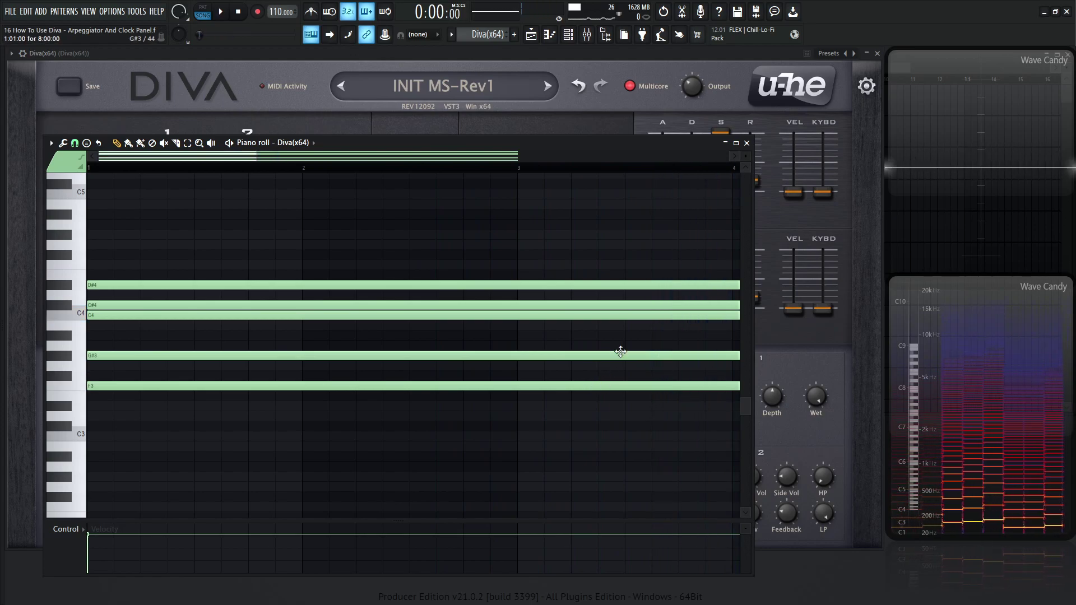
click(775, 355)
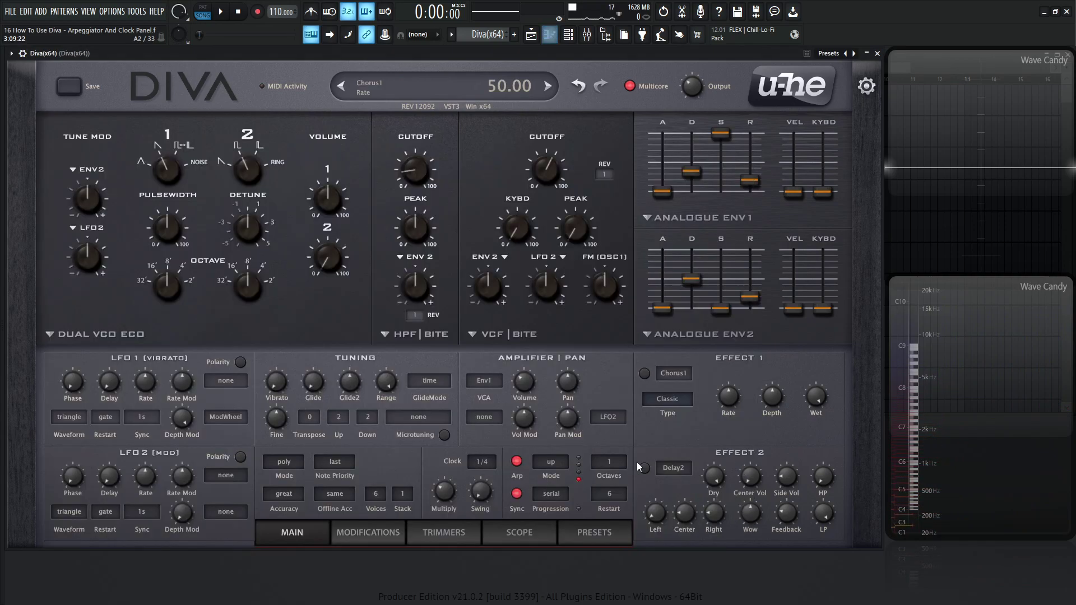
- Set the arpeggiator's Restart option to 7 and transpose all five chord notes up one octave in the piano roll
click(619, 496)
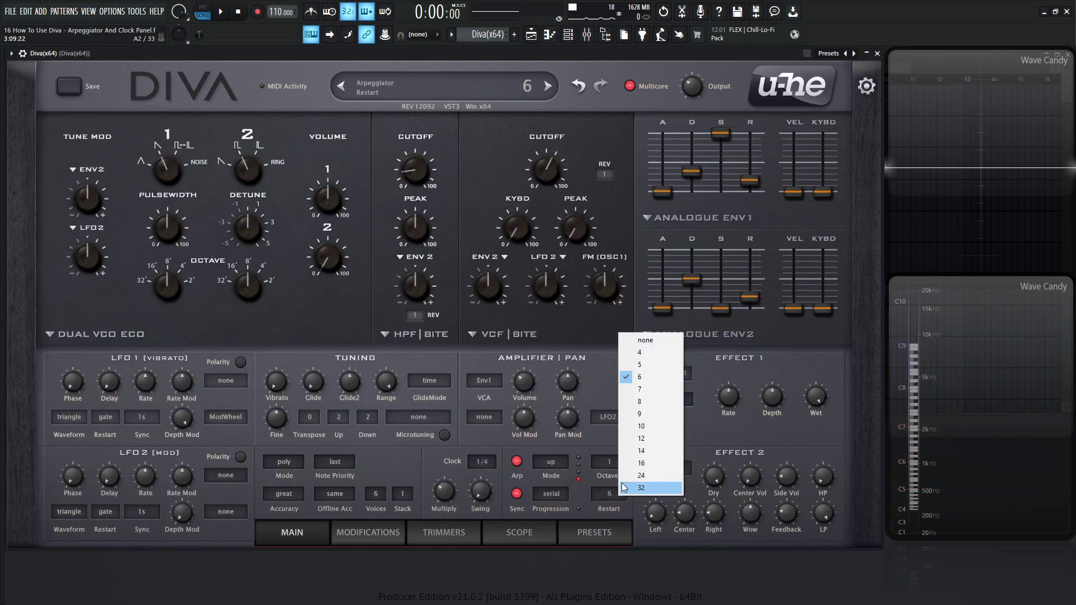
click(646, 381)
key(F7)
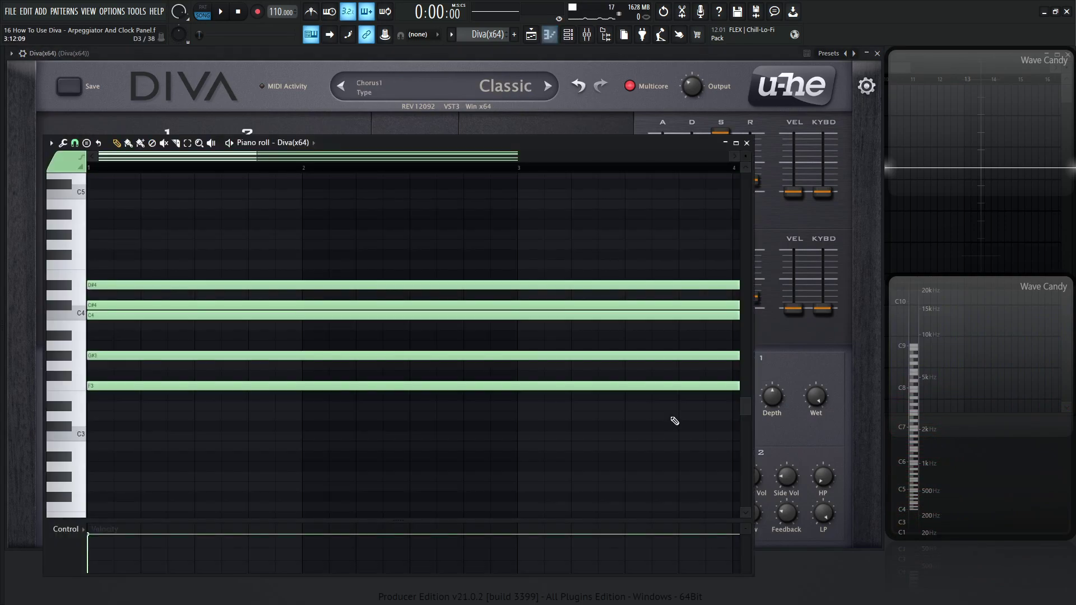
key(ctrl+a)
key(ctrl+Up)
scroll(676, 421, up, 2)
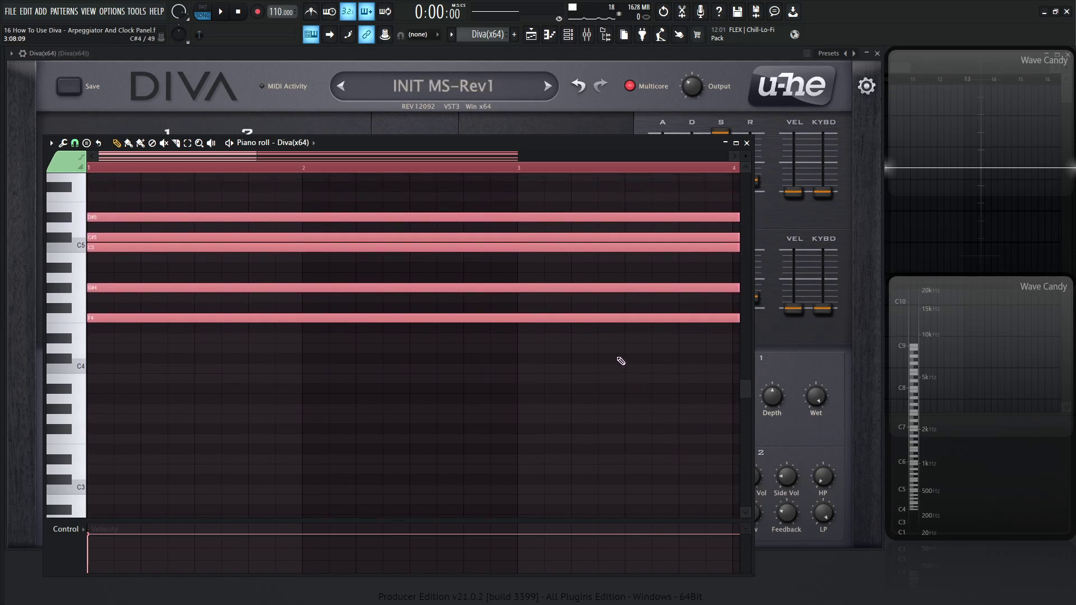
scroll(588, 363, up, 2)
- Audition the raised chord with the Restart setting of 7, deselecting the notes and removing the stray B4 note
key(space)
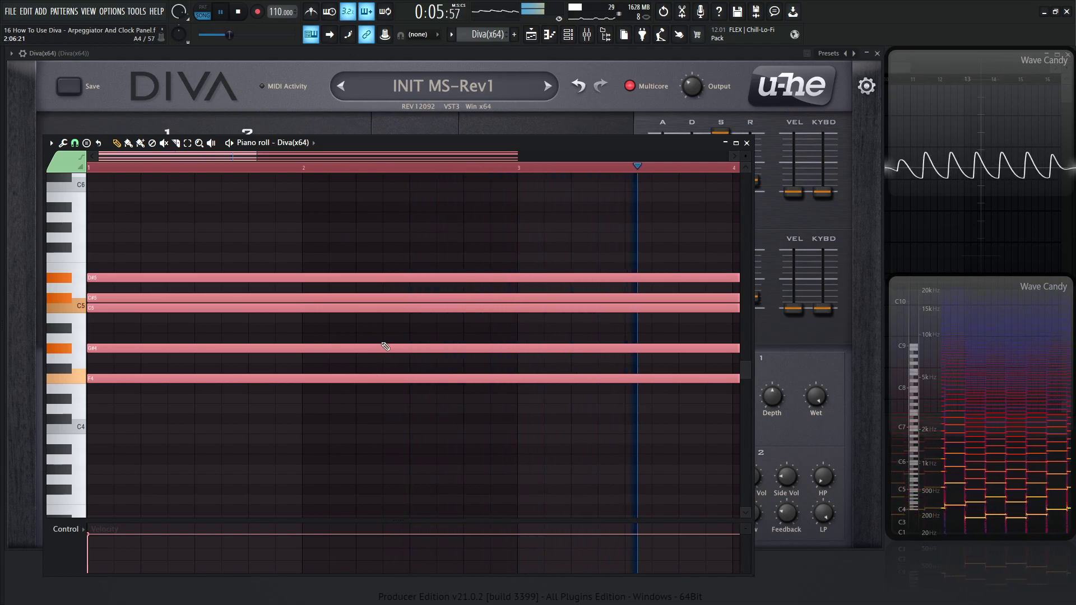
key(space)
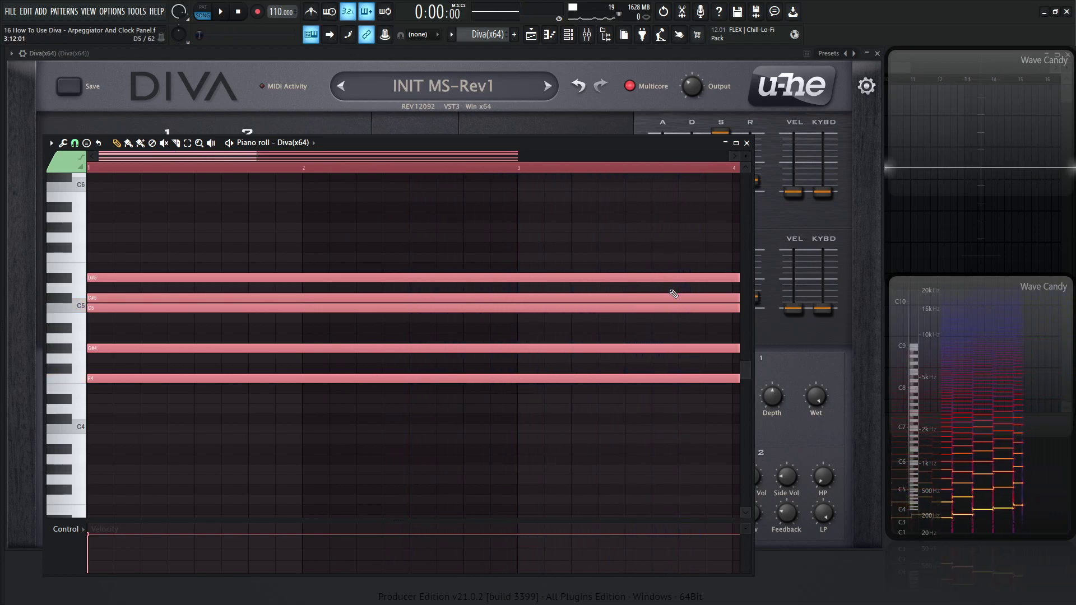
key(F7)
key(F7)
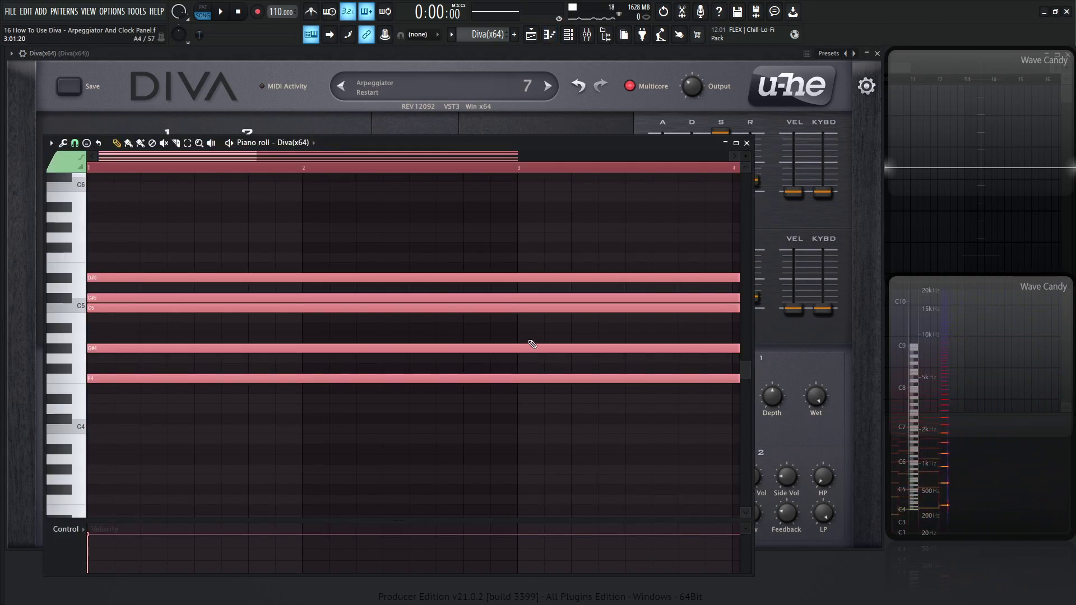
key(space)
click(531, 318)
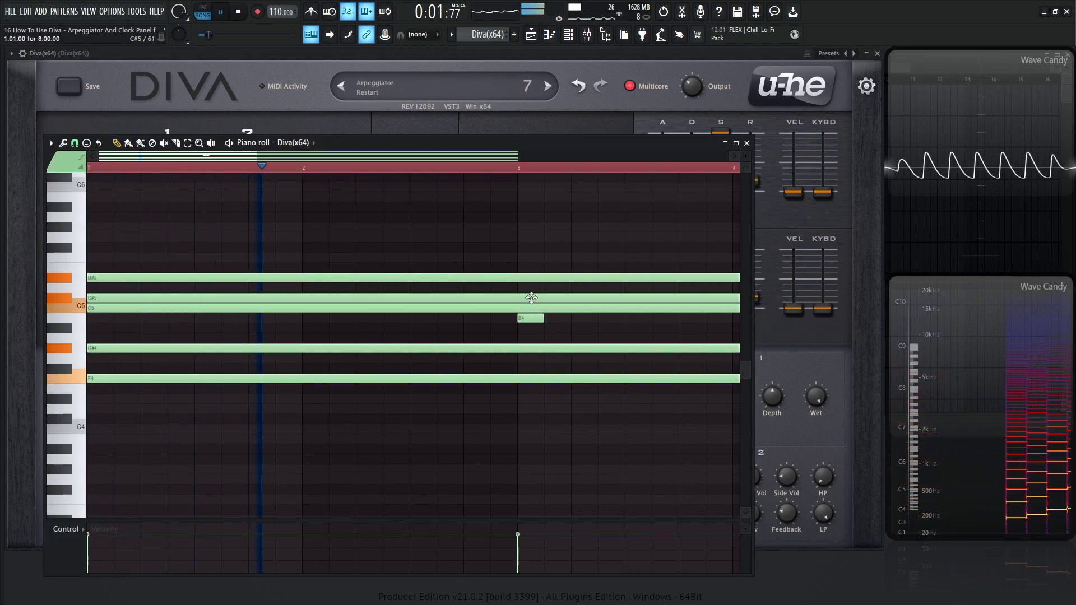
right_click(529, 318)
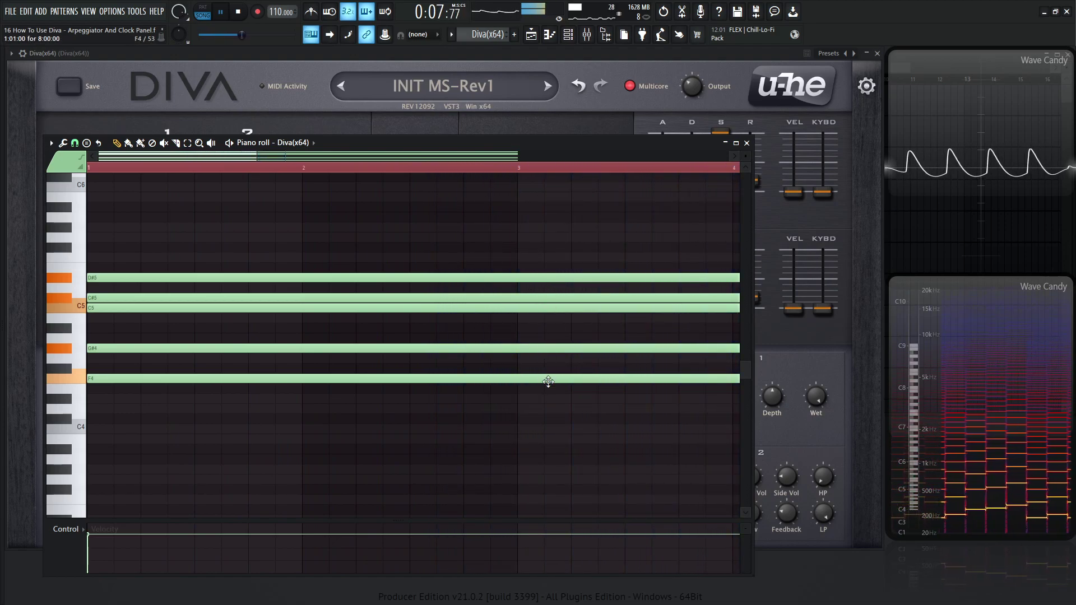
key(space)
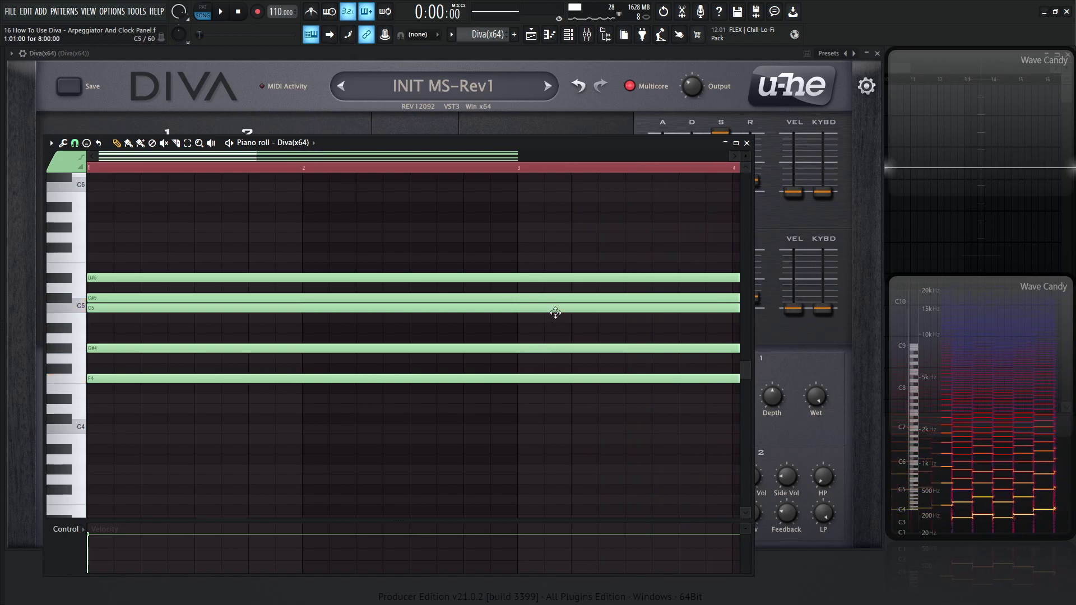
- Set the arpeggiator's Restart option to none and check the Diva clip in the playlist arrangement
click(778, 360)
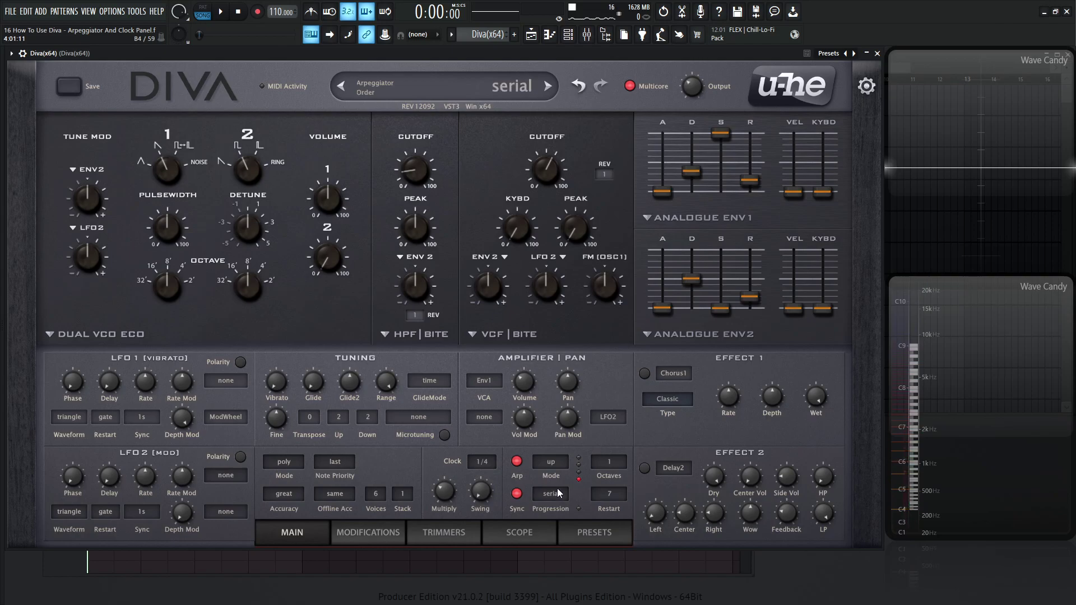
click(613, 492)
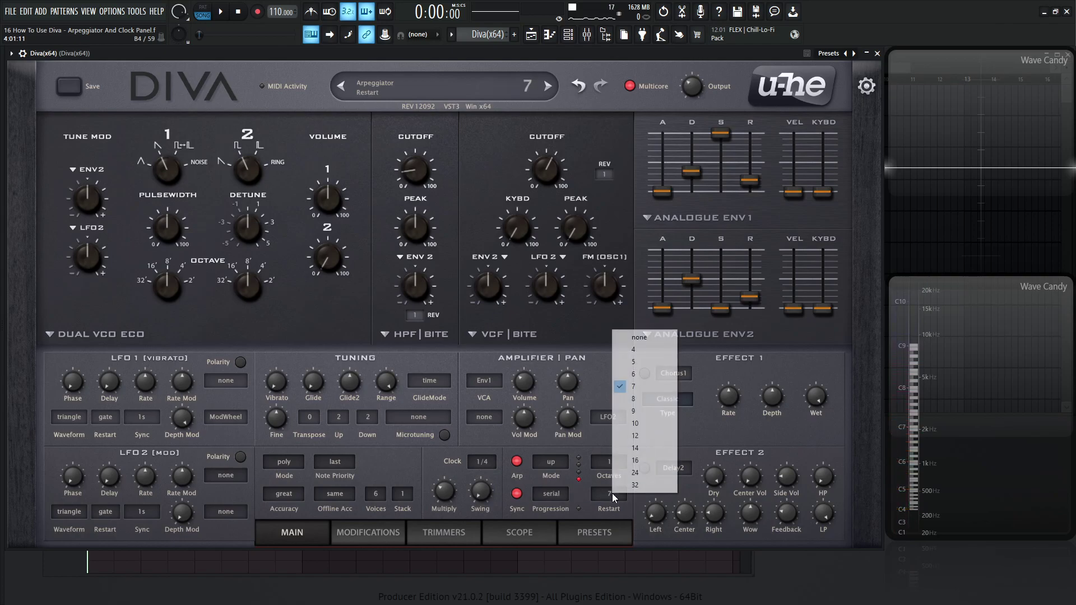
click(647, 336)
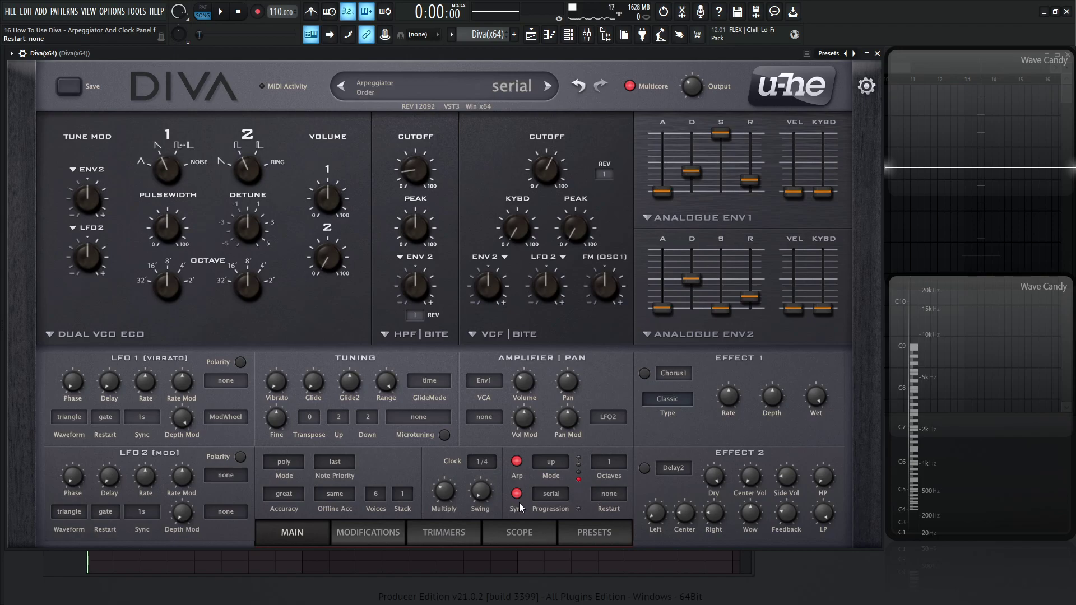
key(F7)
key(F7)
key(F5)
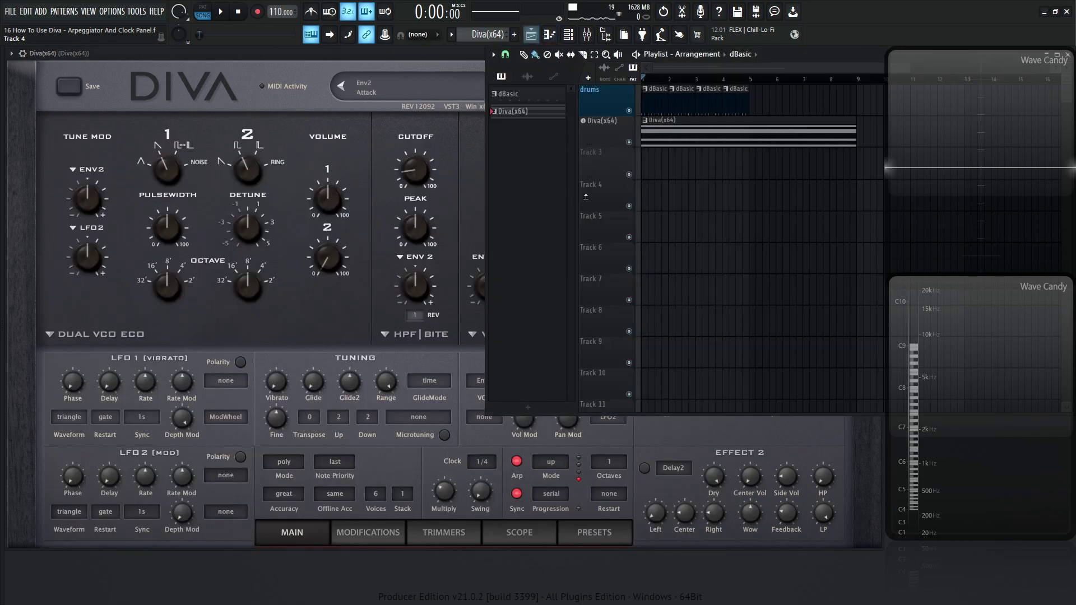
key(F5)
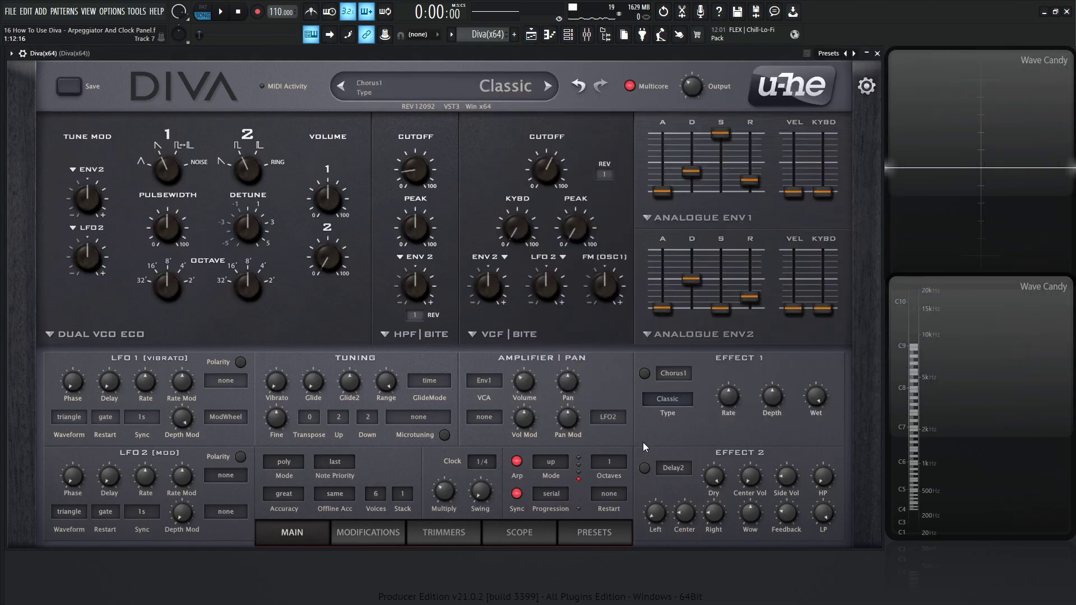
- Run the transport twice while playing live notes into Diva to hear the arpeggiator with Sync enabled
key(space)
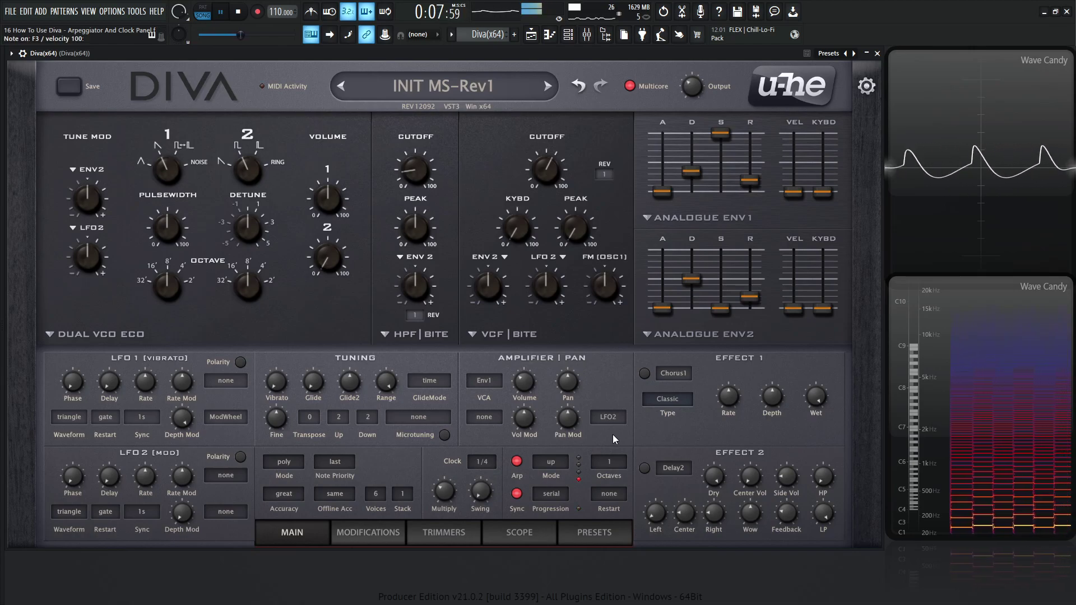
key(space)
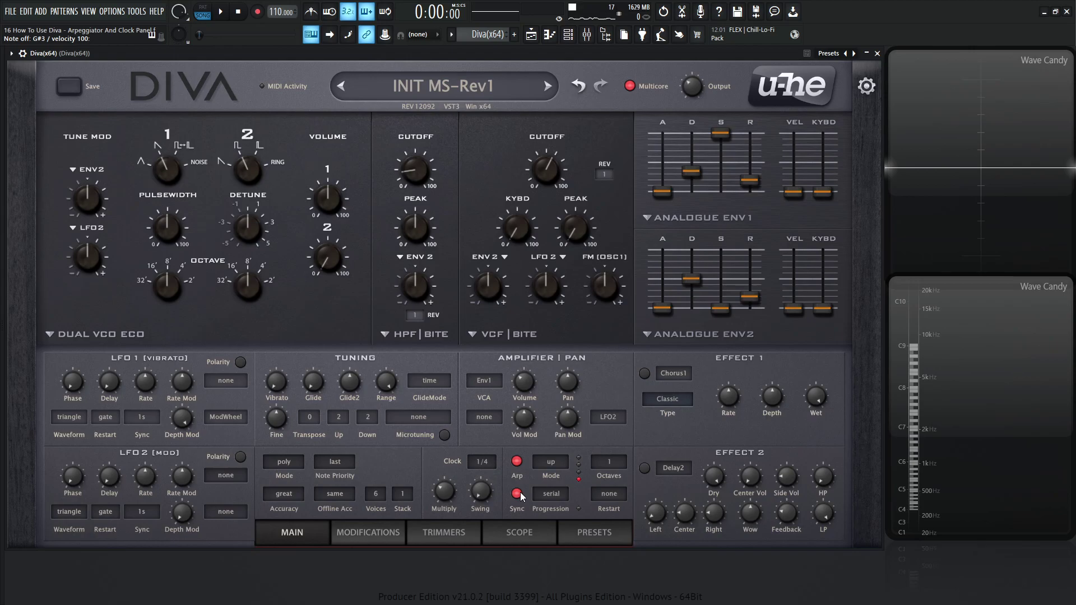
key(space)
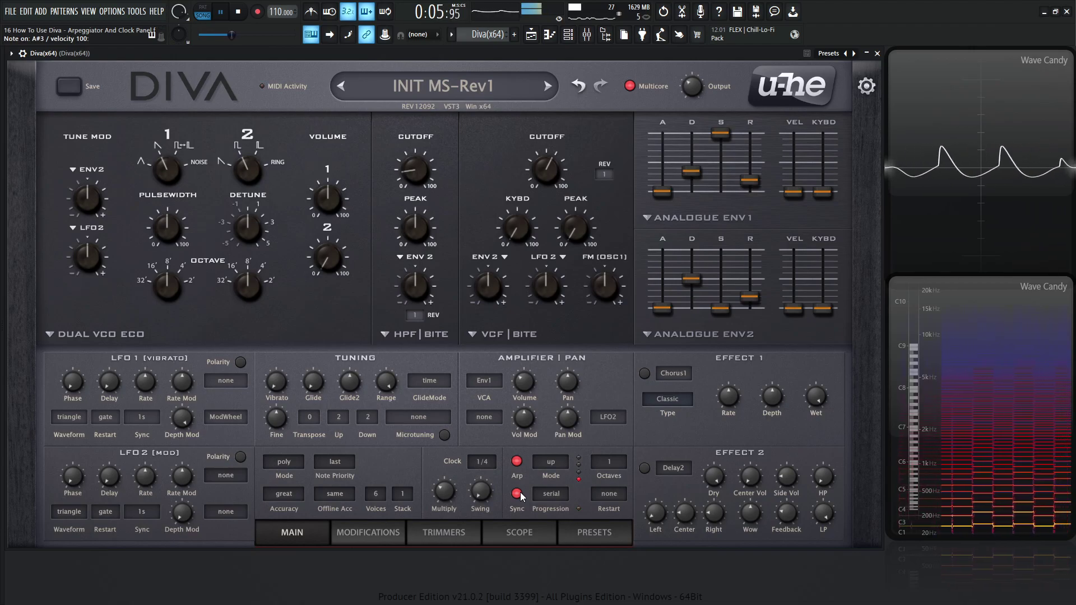
key(space)
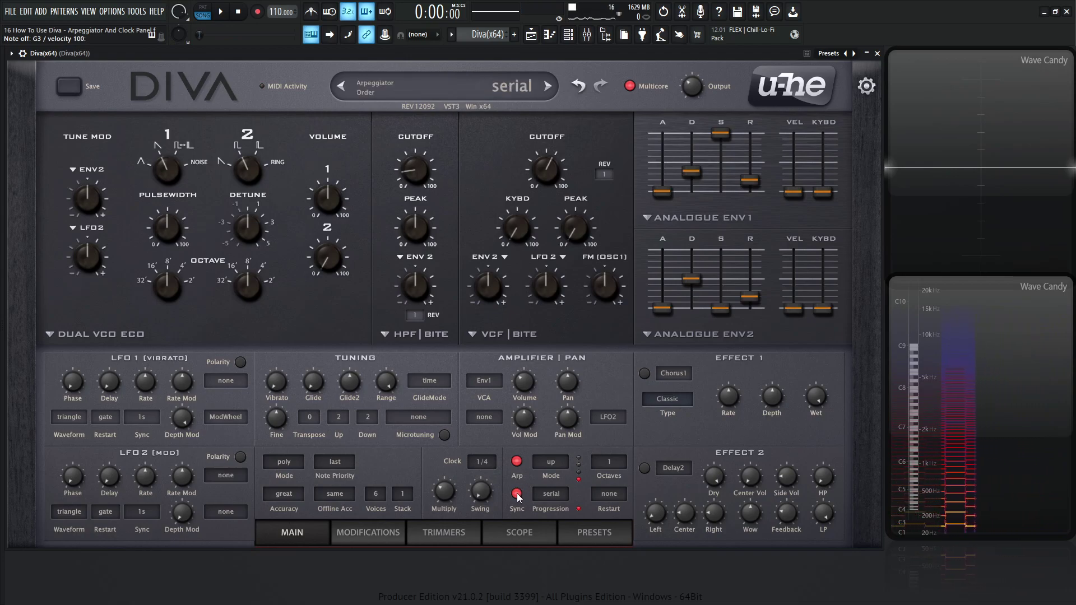
- Turn off the arpeggiator's Sync, set Octaves to 2, audition live notes, and check the playlist arrangement
click(518, 496)
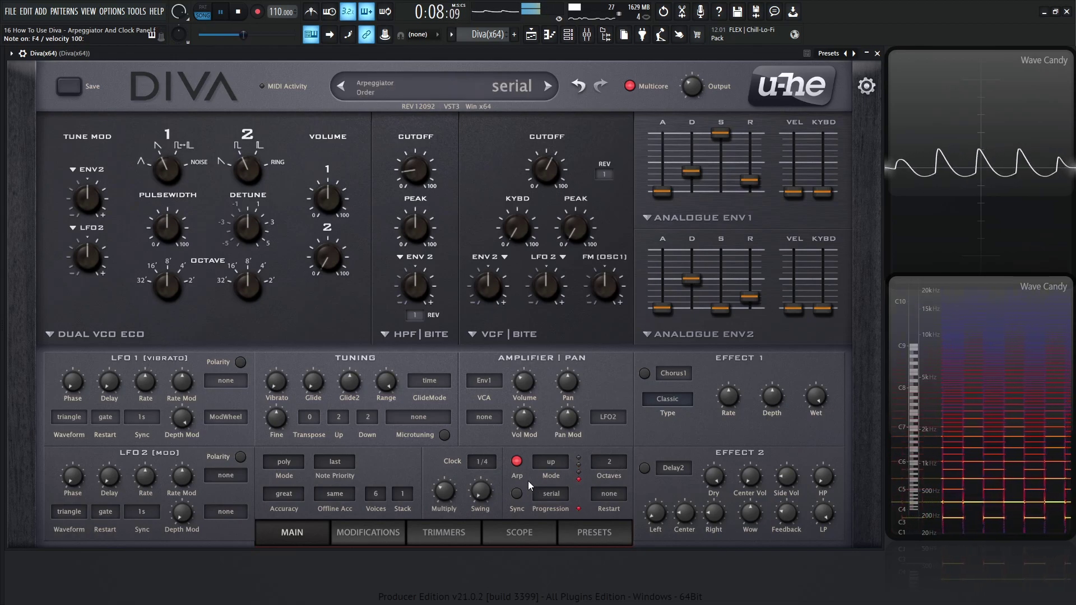
key(space)
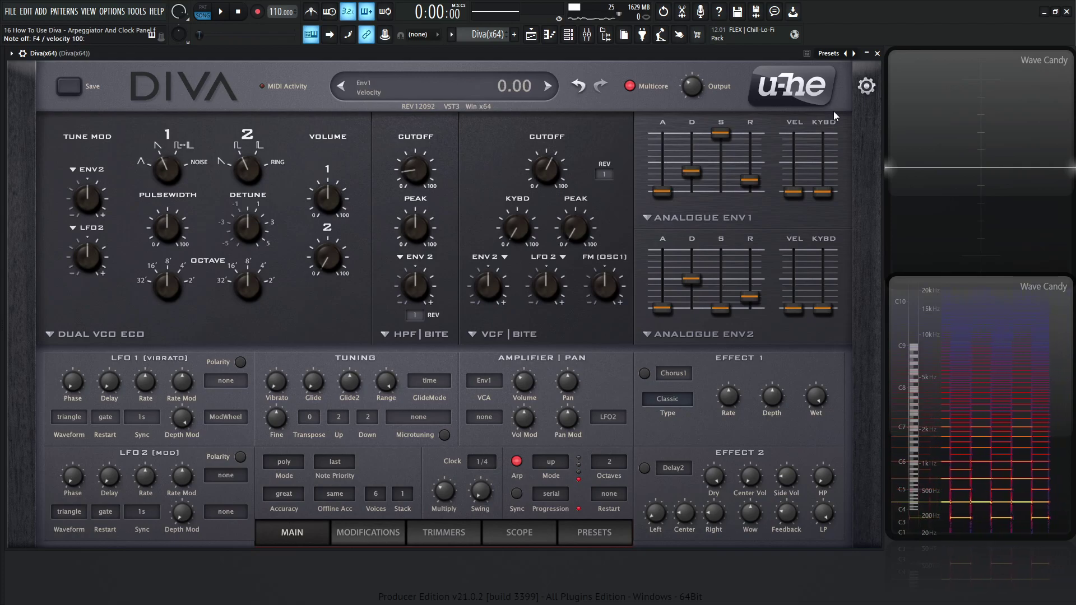
key(F5)
key(F5)
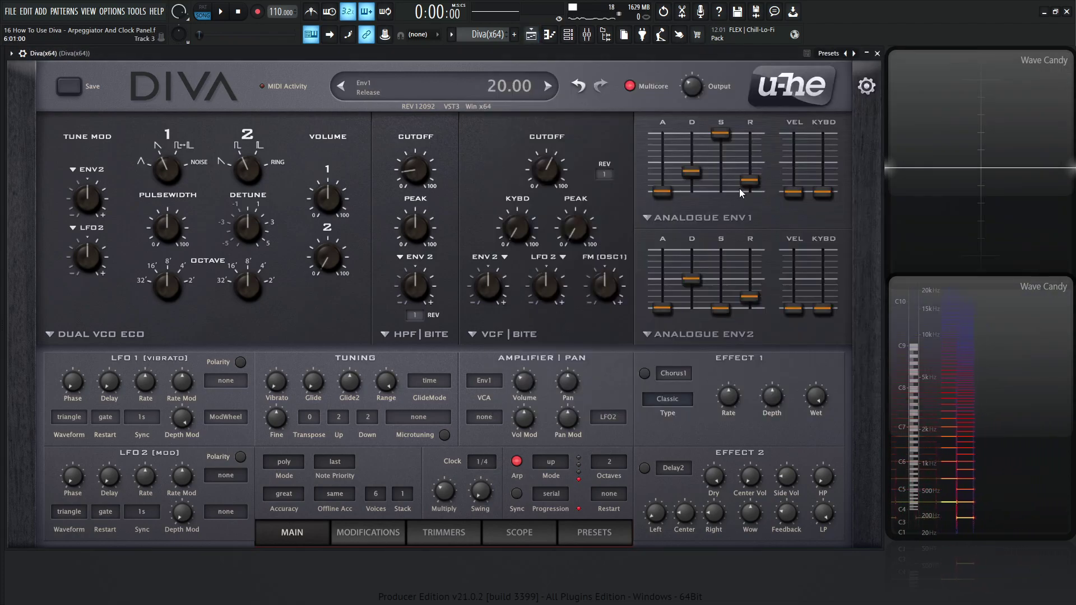
- Turn on the arpeggiator's Sync during playback and audition the result with live notes
key(space)
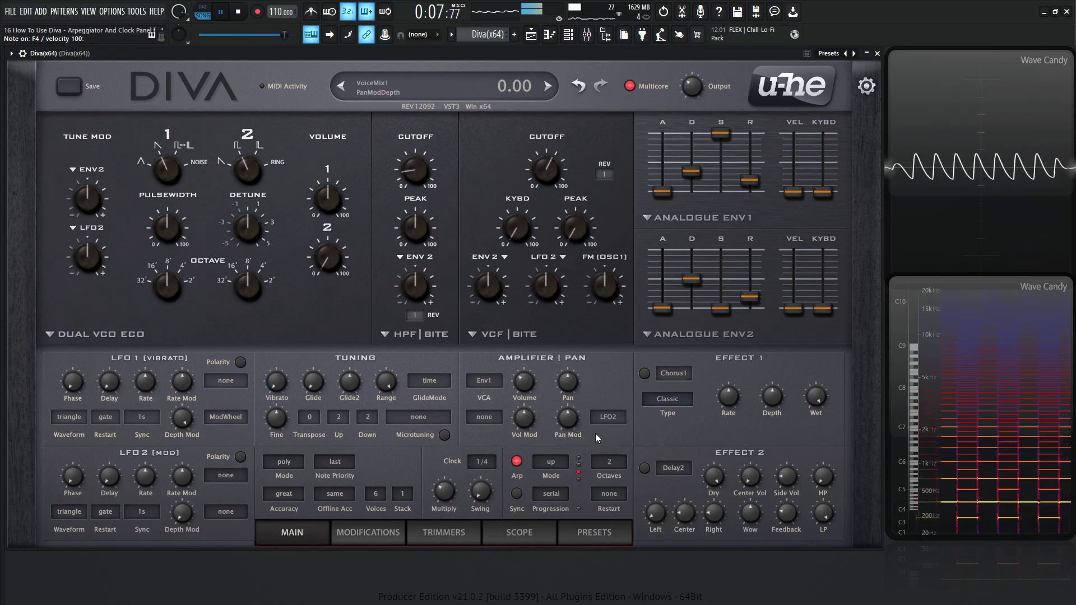
click(517, 493)
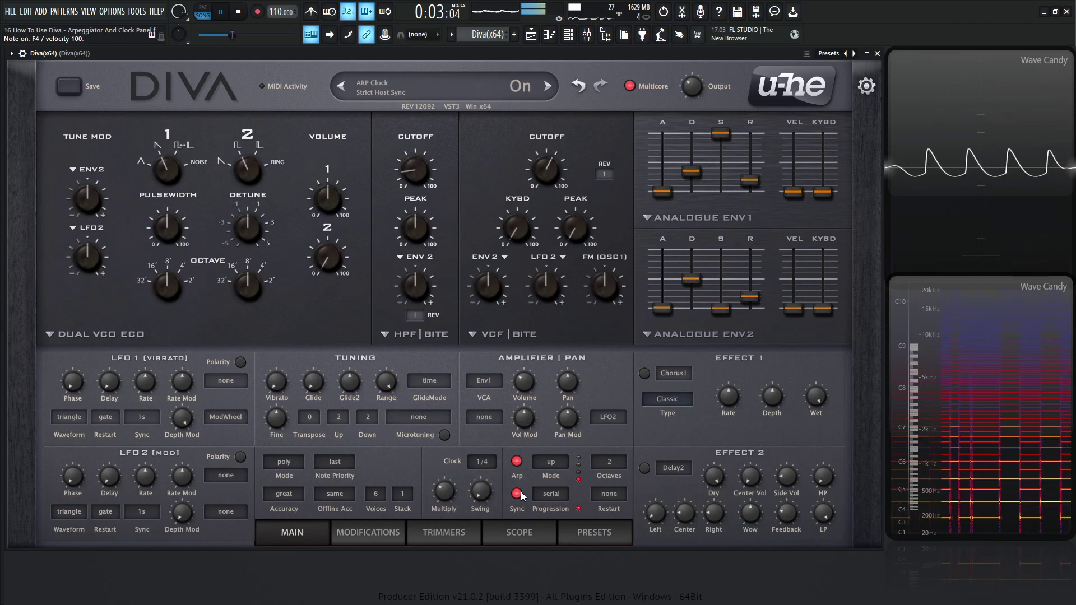
key(space)
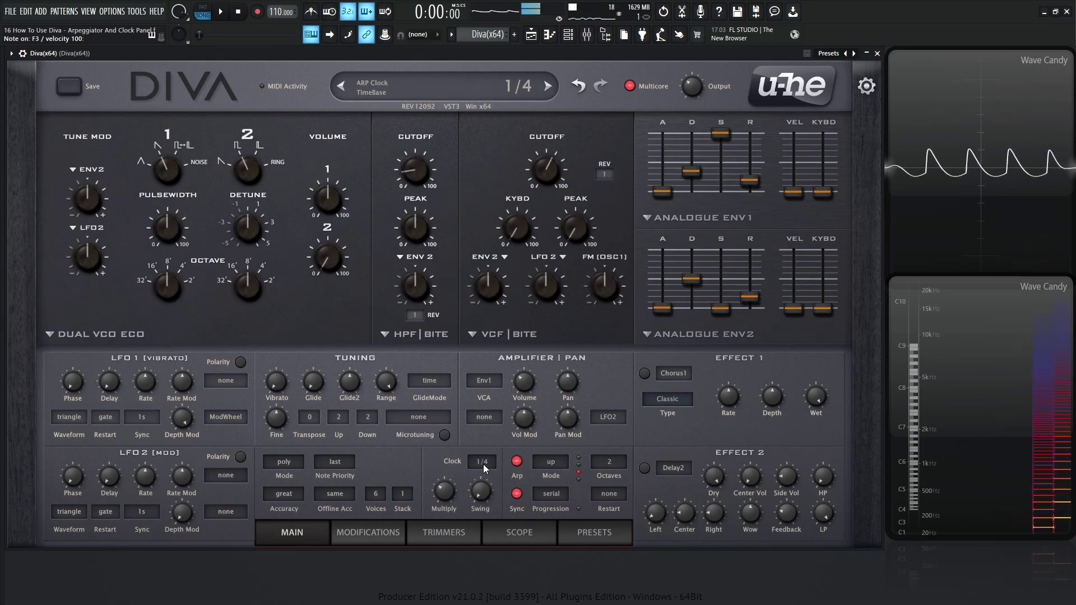
- Audition the arpeggiator with Clock values 1/8, 1/16 and 1/32, and return the Clock to 1/4
scroll(486, 468, down, 1)
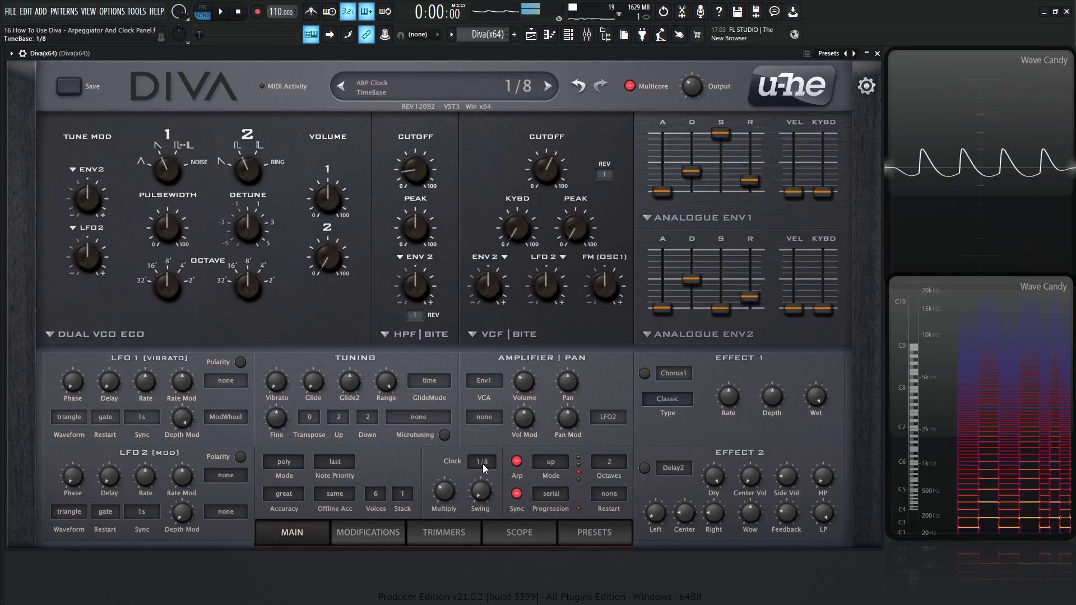
scroll(485, 468, down, 1)
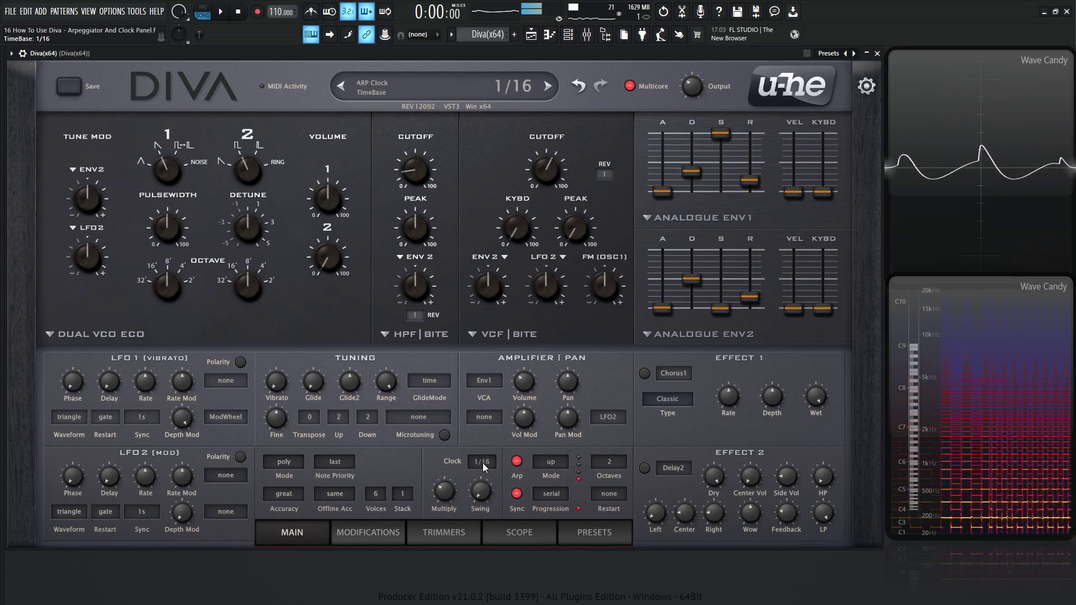
scroll(483, 463, down, 1)
click(482, 464)
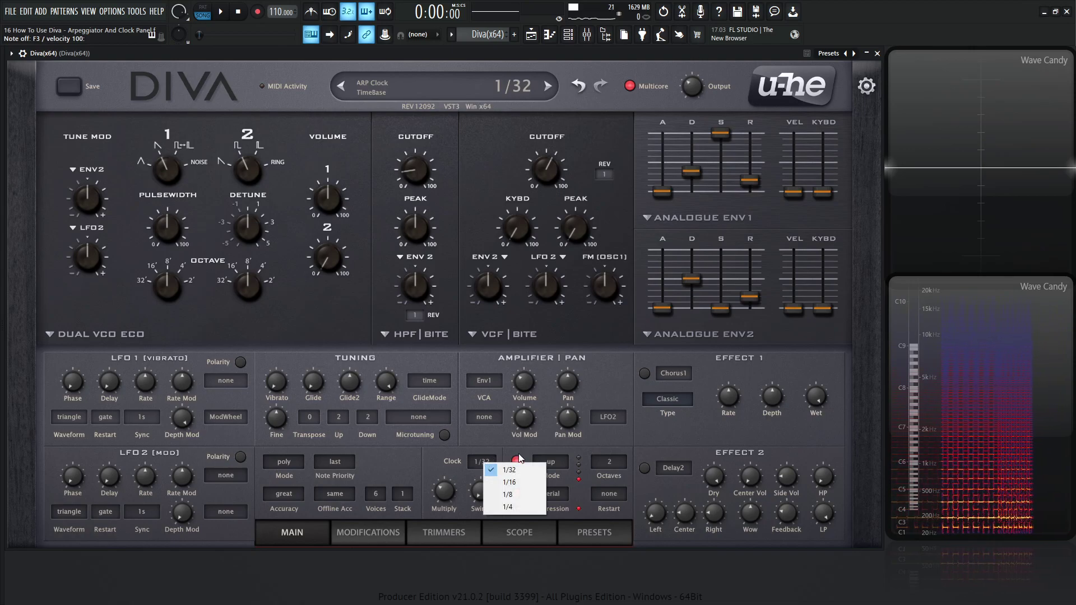
click(445, 463)
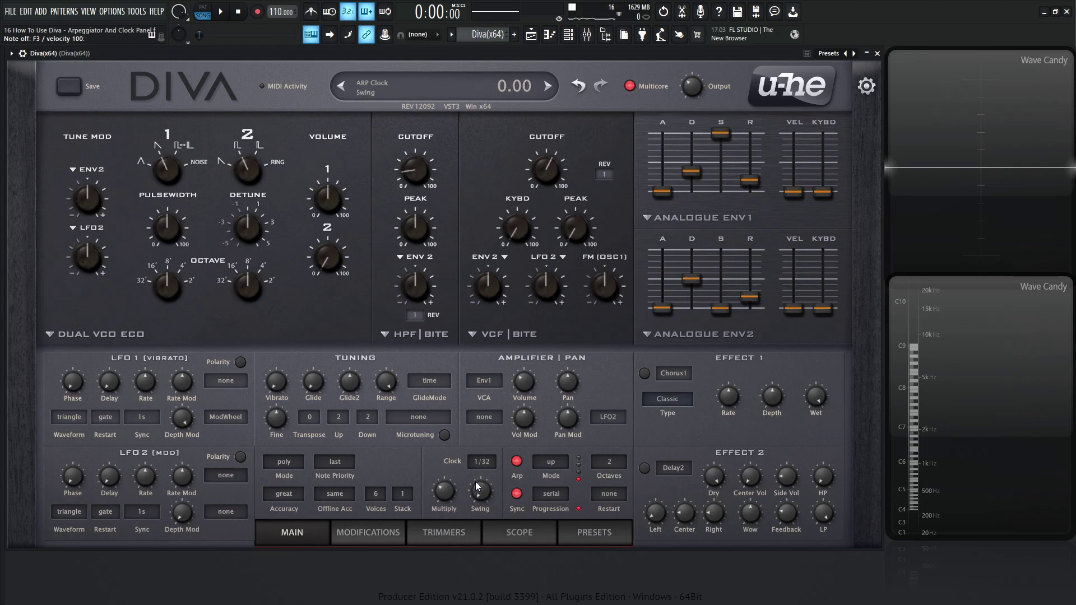
click(478, 463)
click(494, 505)
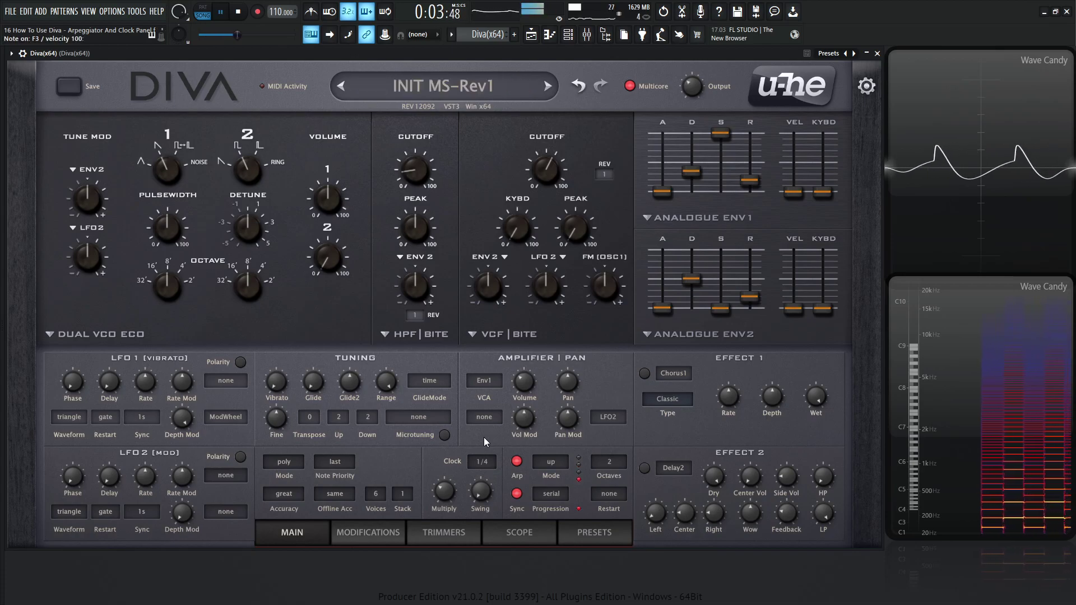
- Set the clock's Multiply to 50 and audition it with live notes while the transport runs
key(space)
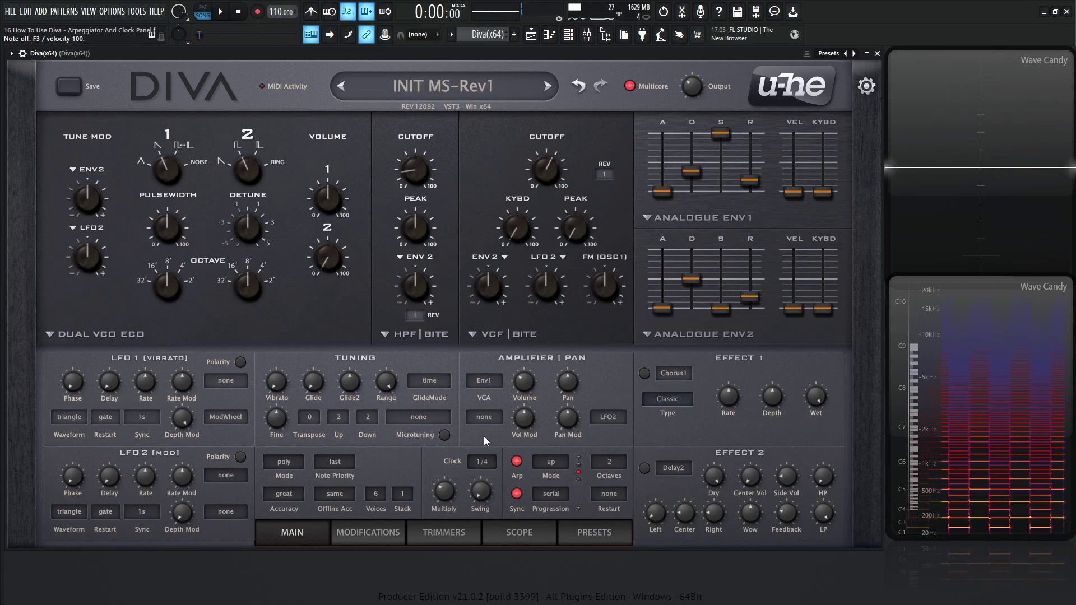
drag(446, 488, 443, 536)
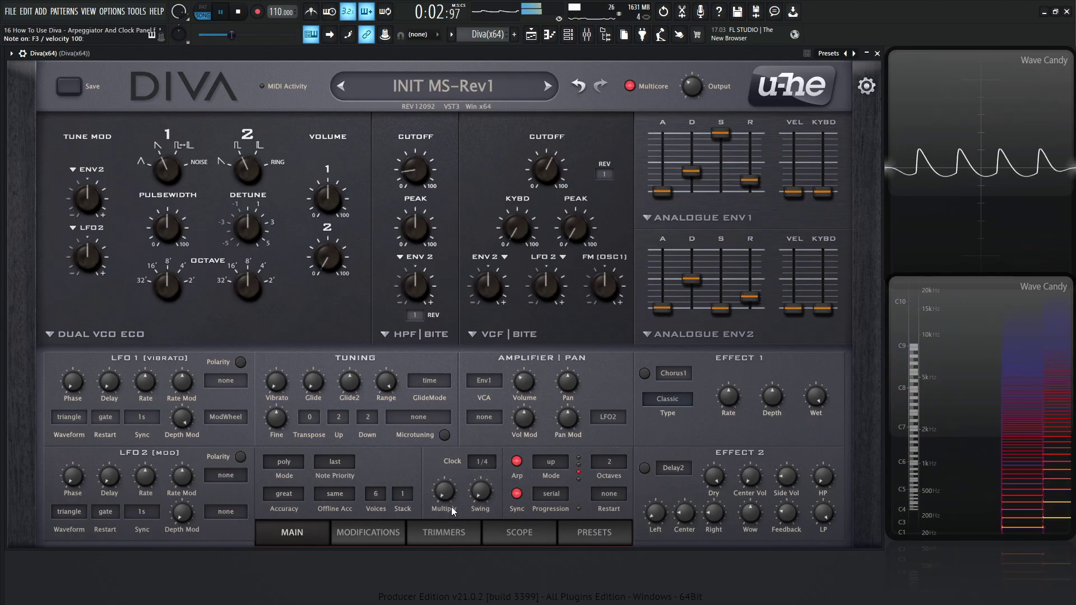
mouse_move(585, 462)
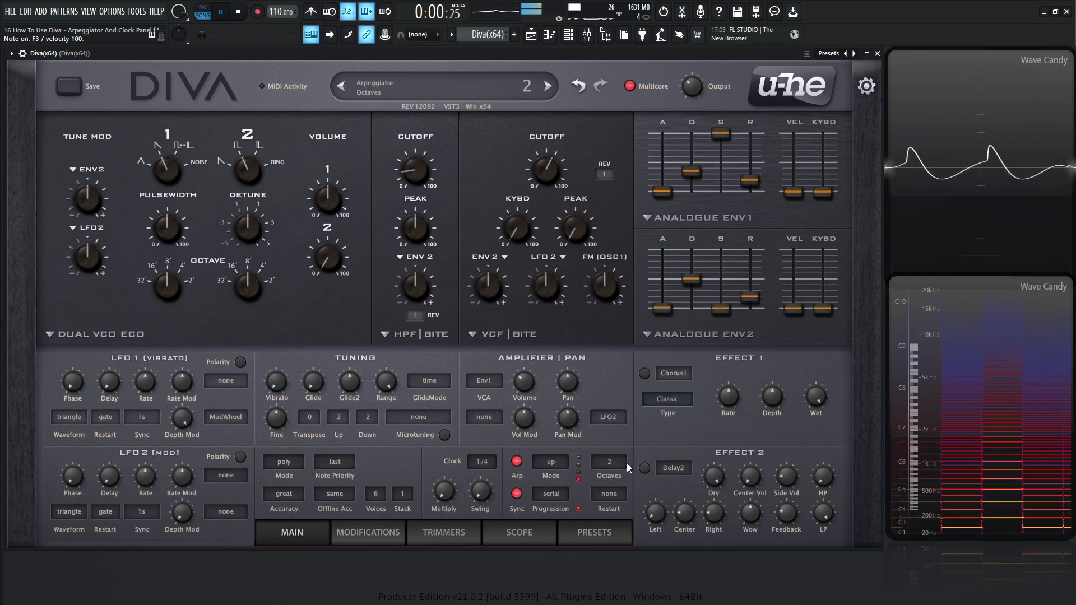
key(space)
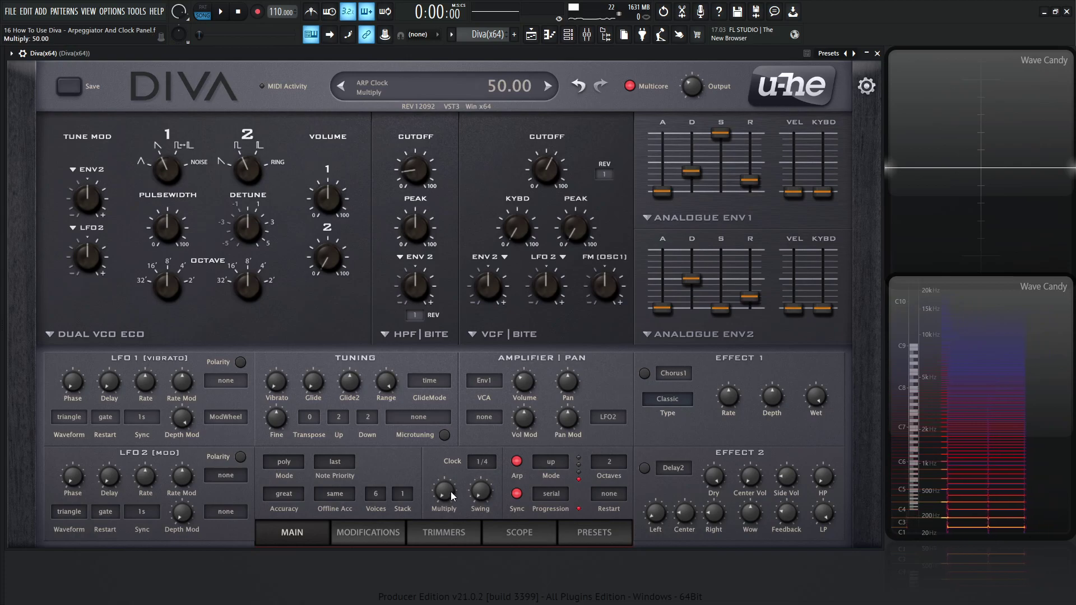
- Audition the arpeggiator over playback with the clock's Multiply at 100, and again at 200
drag(451, 492, 445, 481)
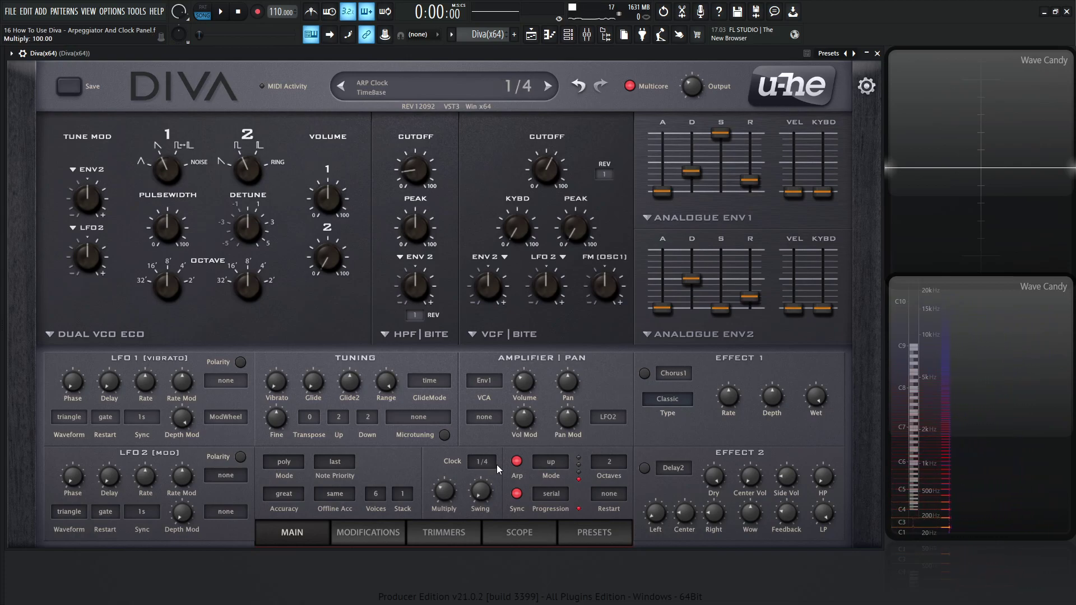
key(space)
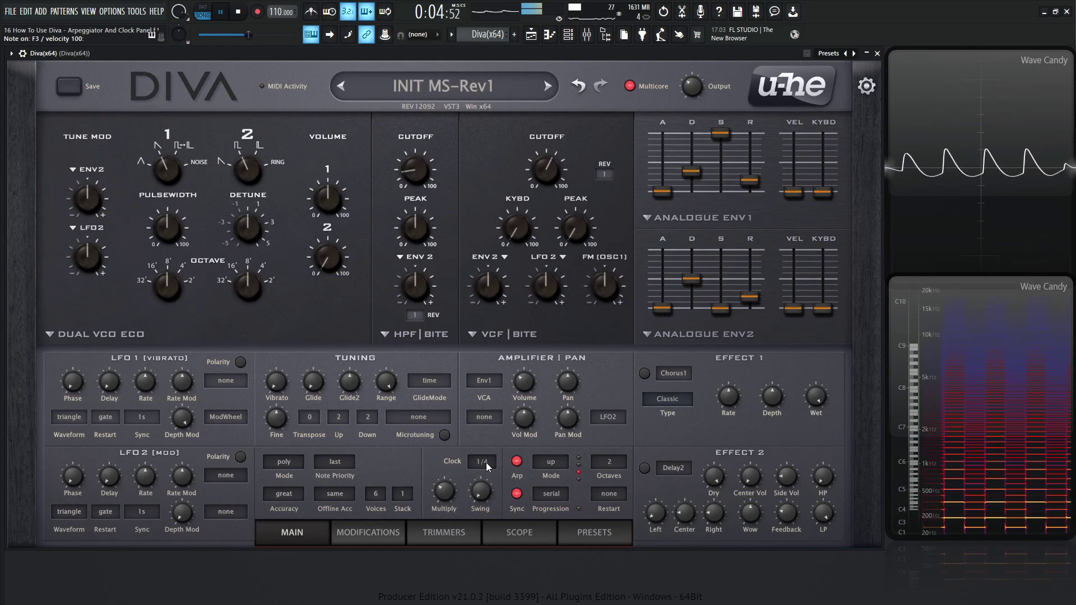
key(space)
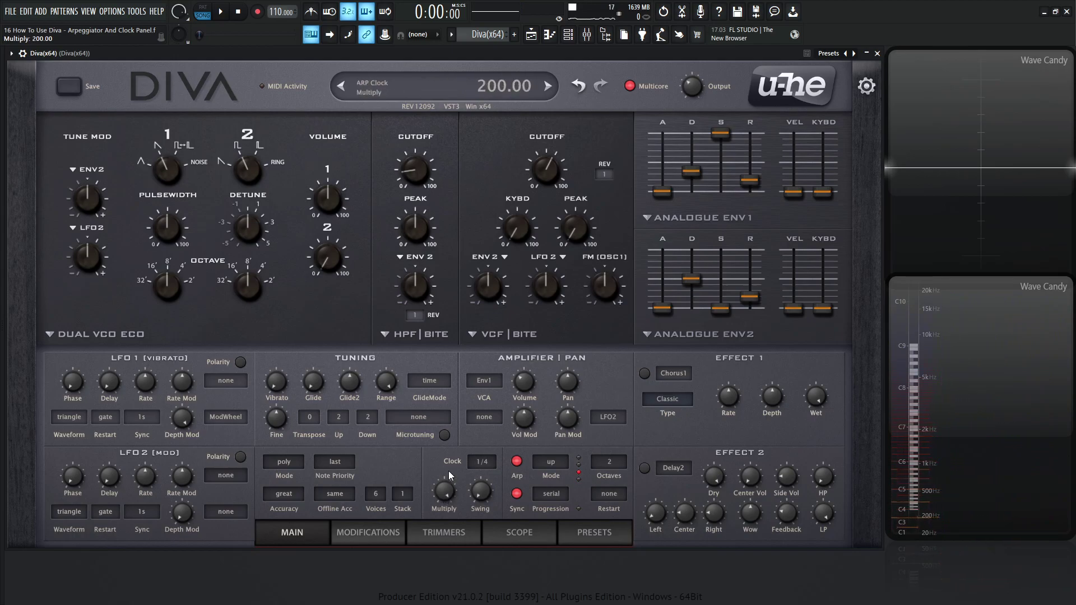
key(space)
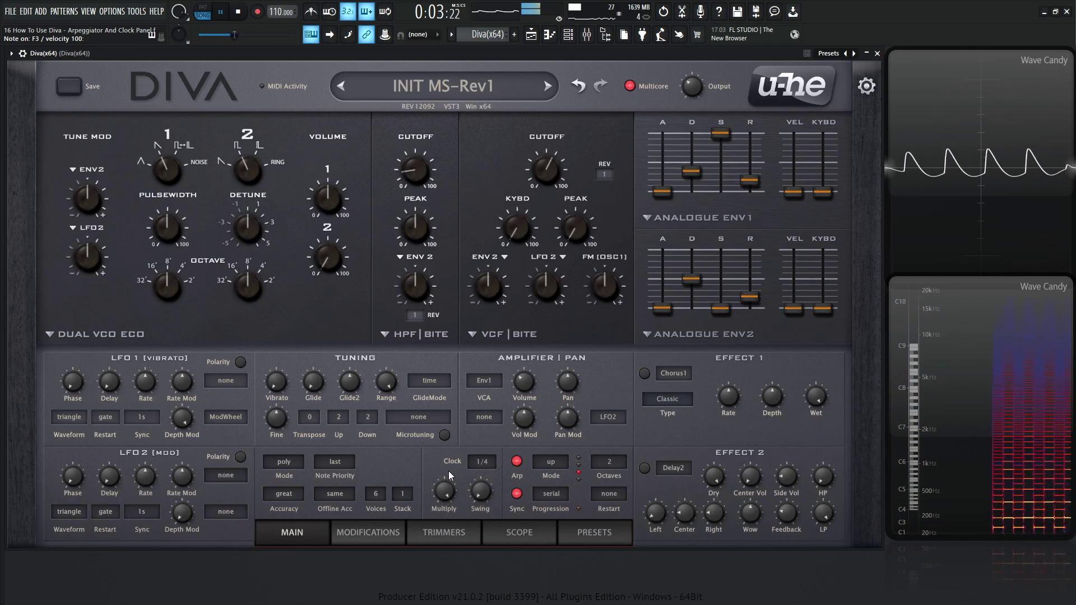
mouse_move(446, 484)
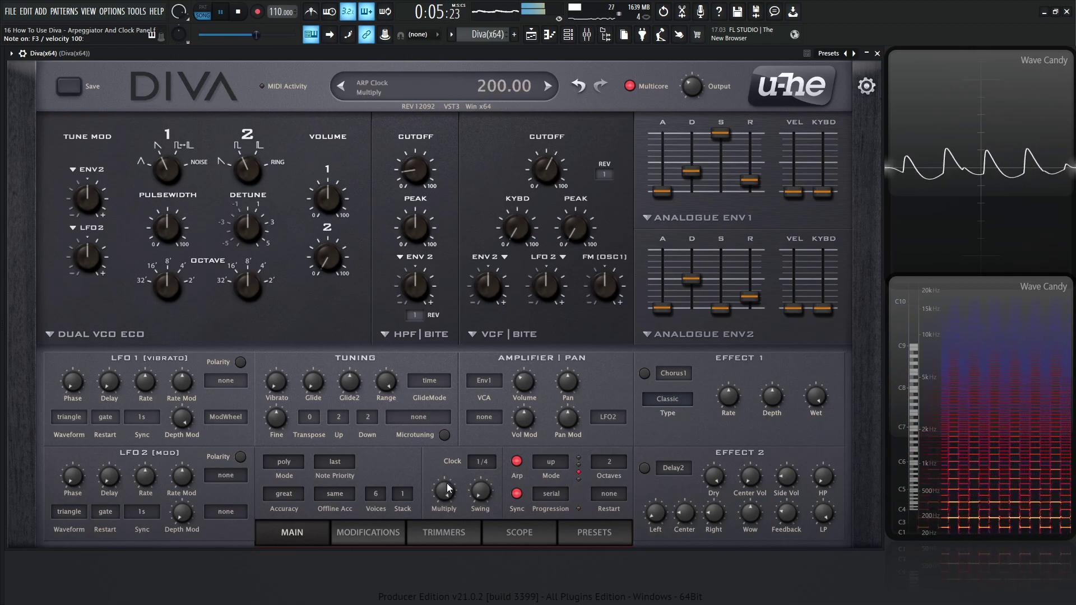
key(space)
- Set Multiply to 50, start playback with live notes, and raise Multiply to 100 and beyond while listening
drag(447, 489, 440, 566)
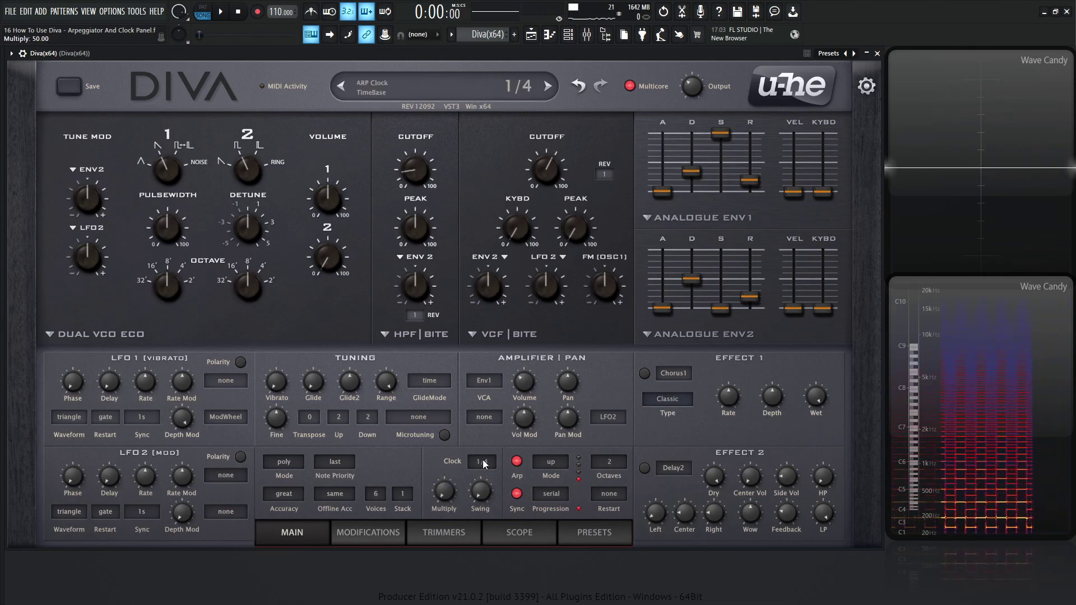
key(space)
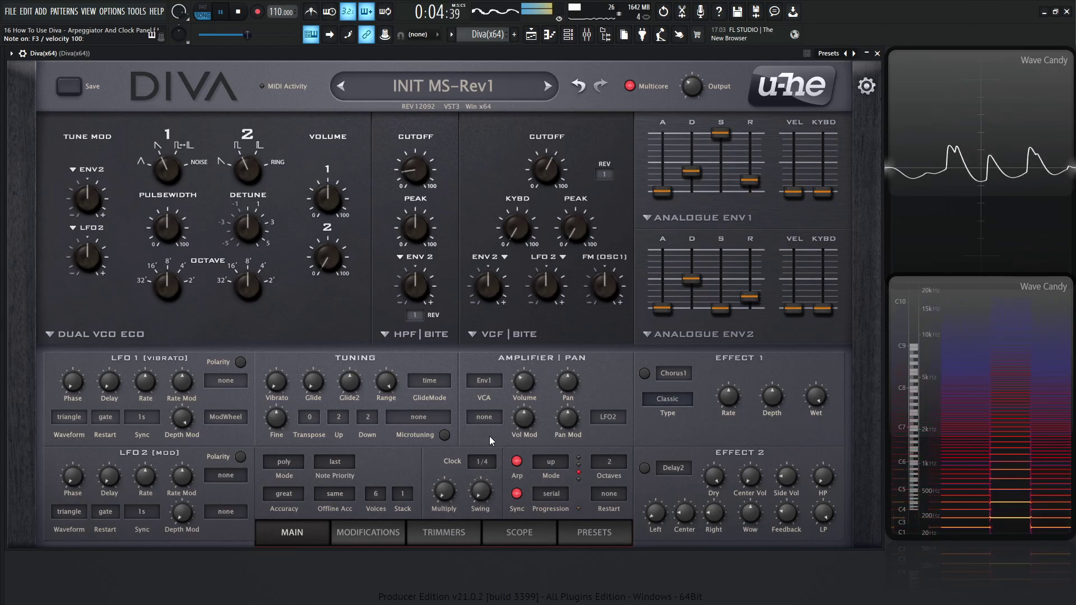
mouse_move(439, 504)
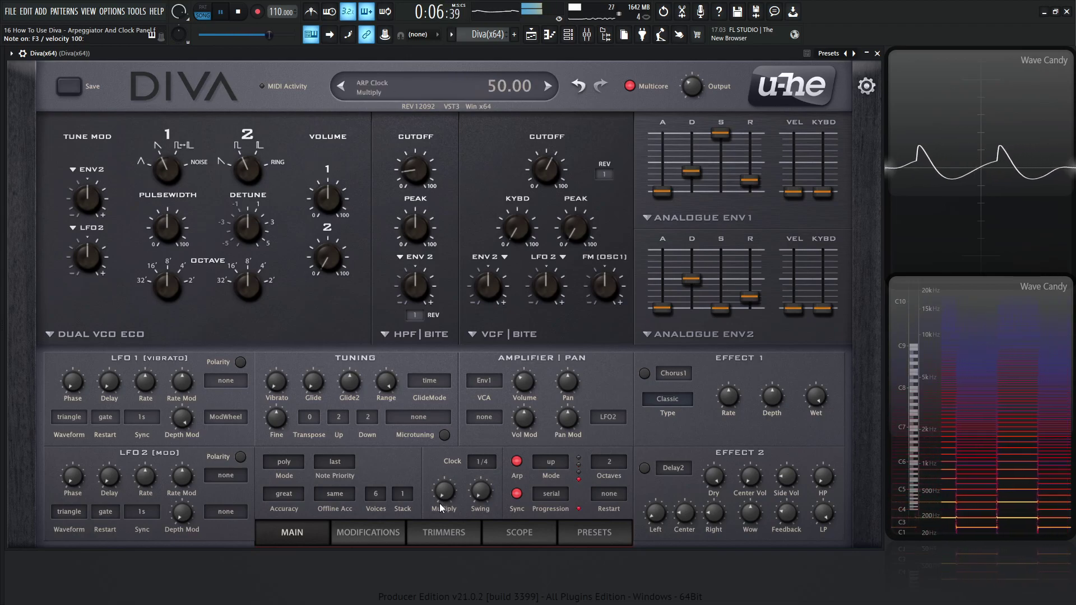
scroll(447, 491, up, 1)
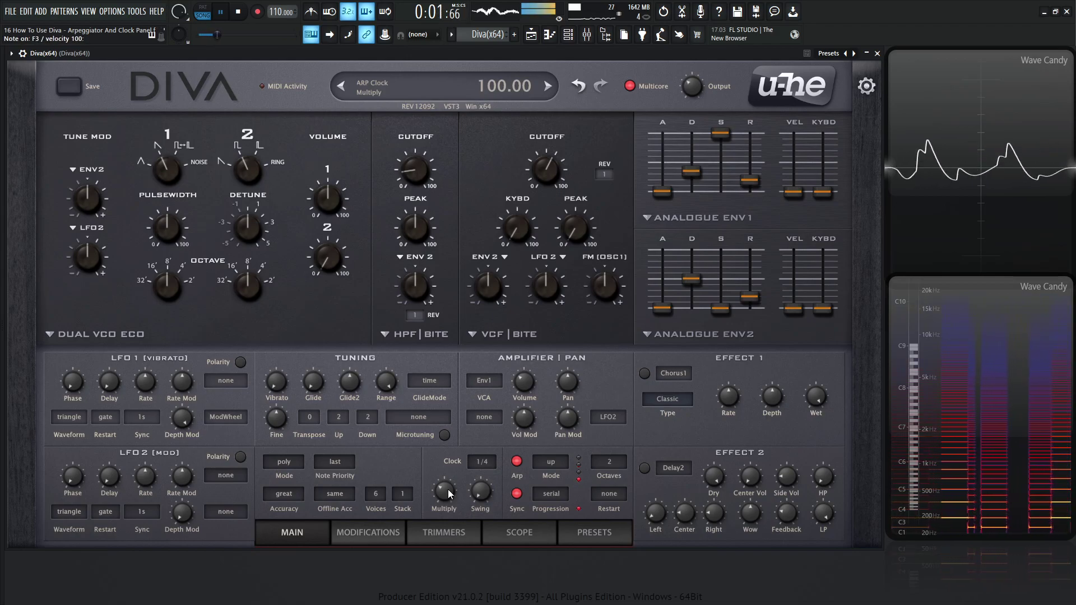
scroll(447, 492, up, 1)
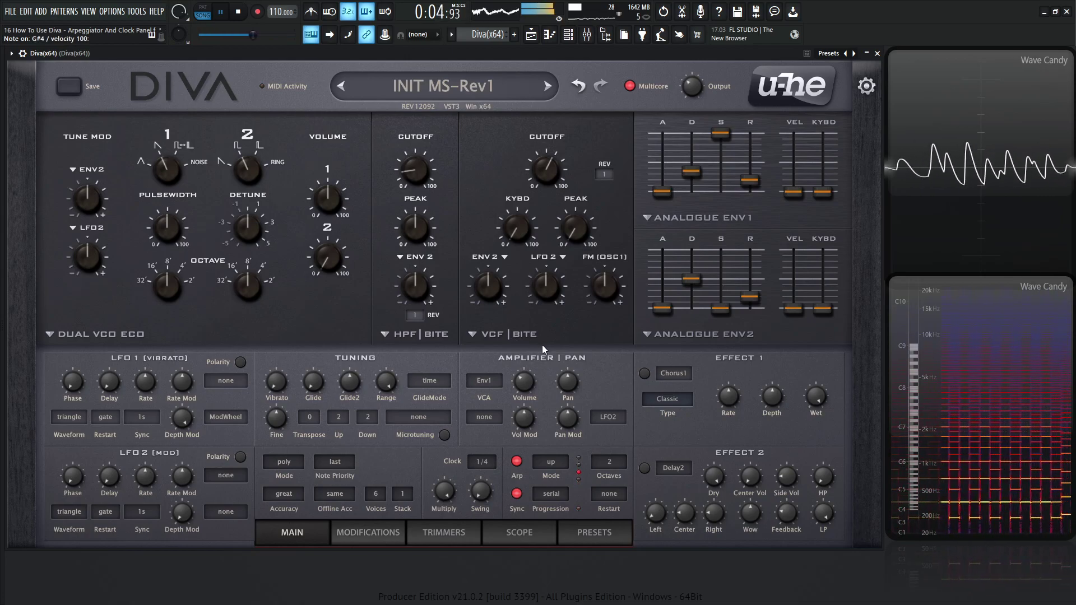
- Reset Multiply to 100, compare it with 50 during playback, return it to 100, and stop the transport
double_click(445, 492)
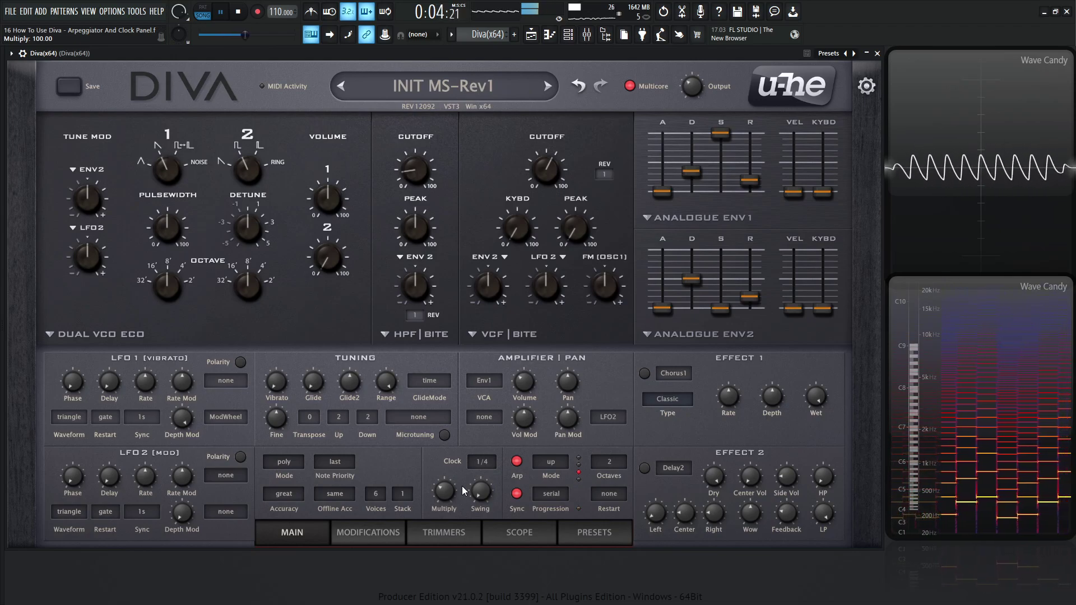
mouse_move(450, 489)
drag(446, 489, 510, 511)
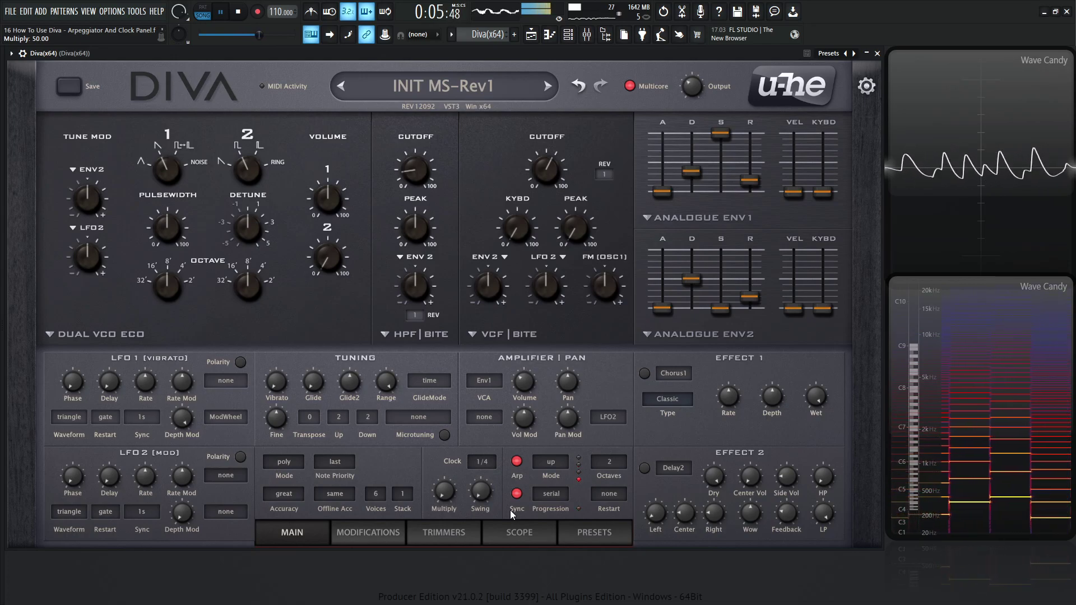
drag(449, 480, 447, 490)
key(space)
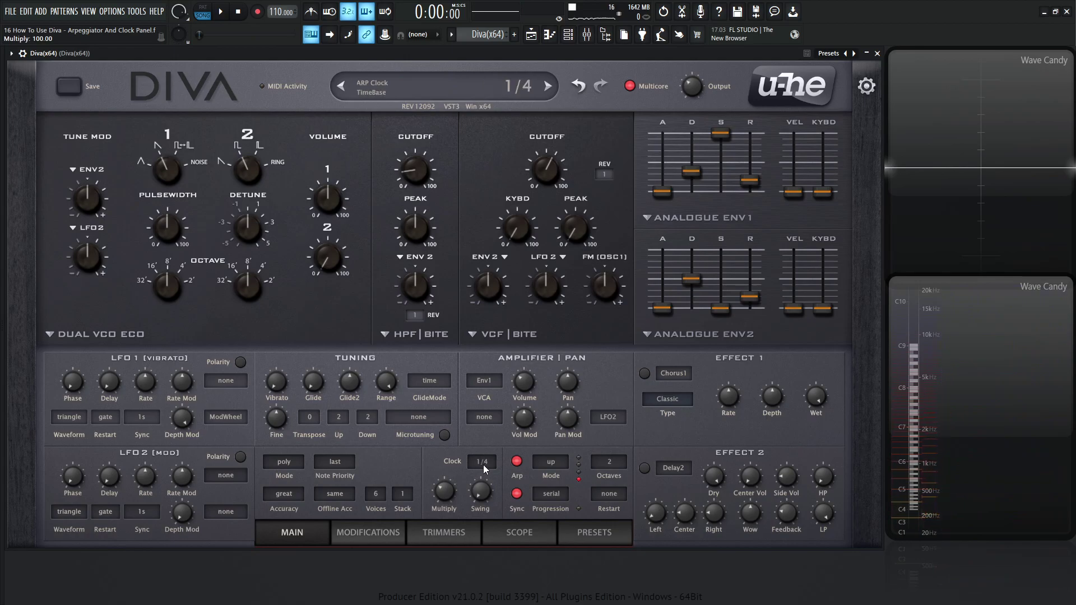
- Try raising the clock's Multiply, reset it to its default, and set it to 107
click(482, 461)
click(450, 464)
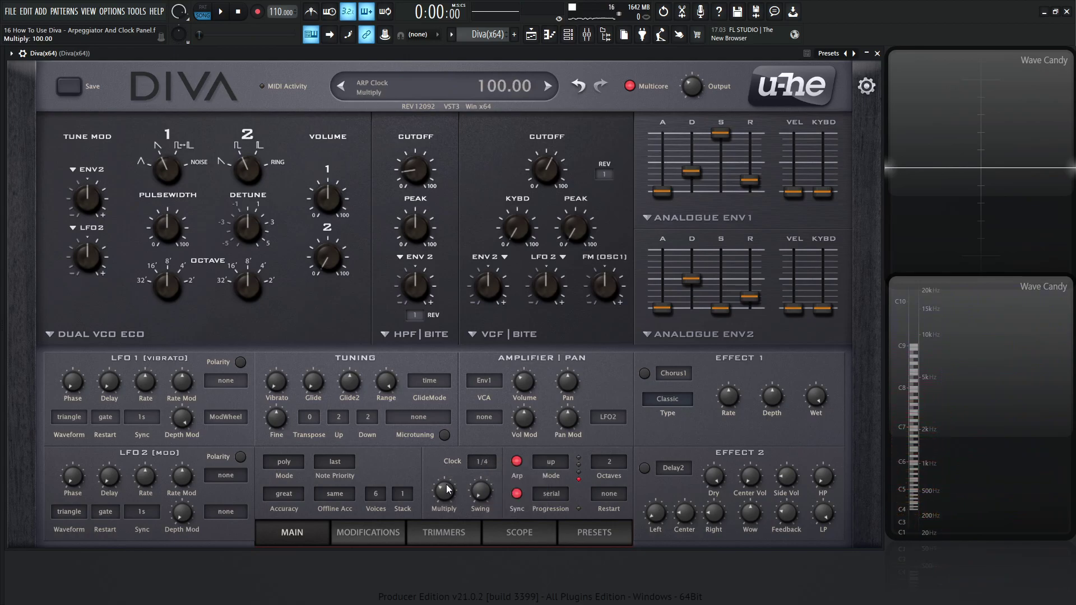
drag(443, 490, 451, 466)
double_click(446, 490)
mouse_move(447, 491)
mouse_down()
mouse_move(448, 480)
mouse_move(444, 490)
mouse_up()
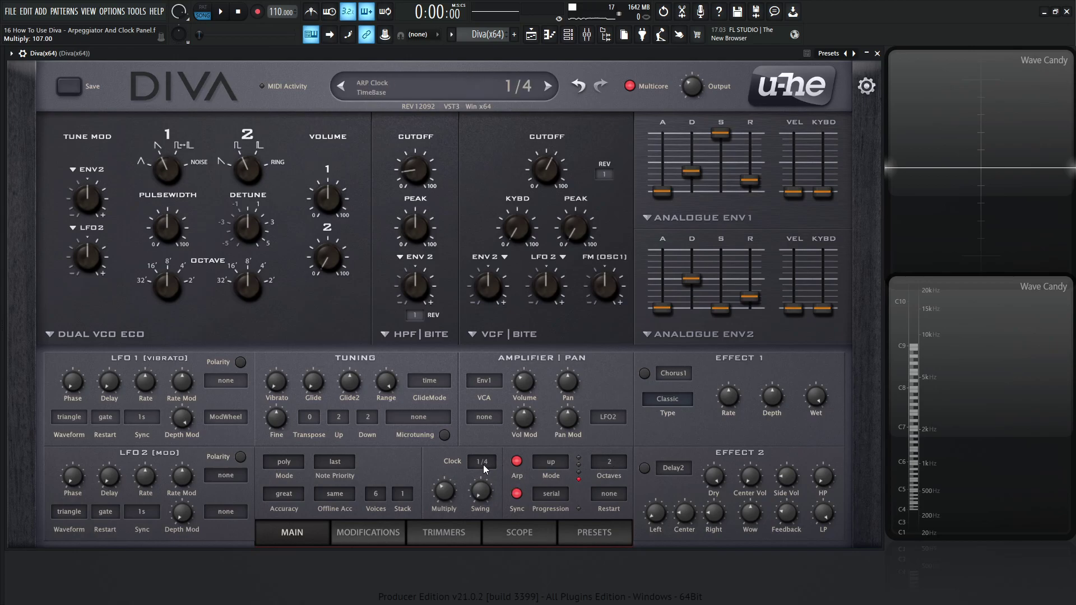
- Set the Clock to 1/8 and audition the arpeggiator with live notes
scroll(484, 465, down, 1)
key(s)
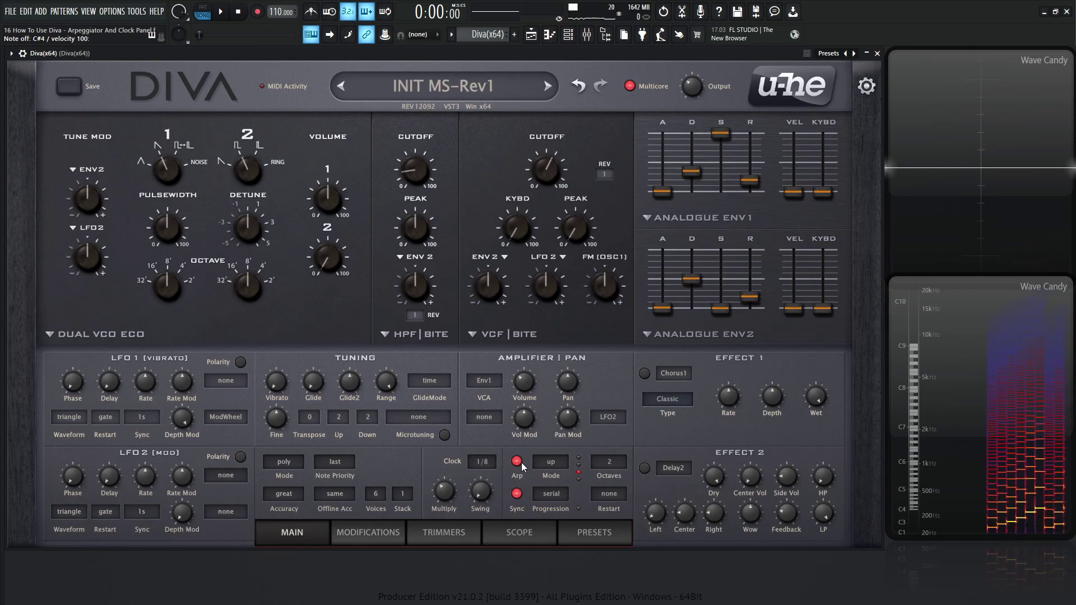
- During playback, set the arpeggiator's Octaves to 1 and raise oscillator 1's Octave to 4'
key(space)
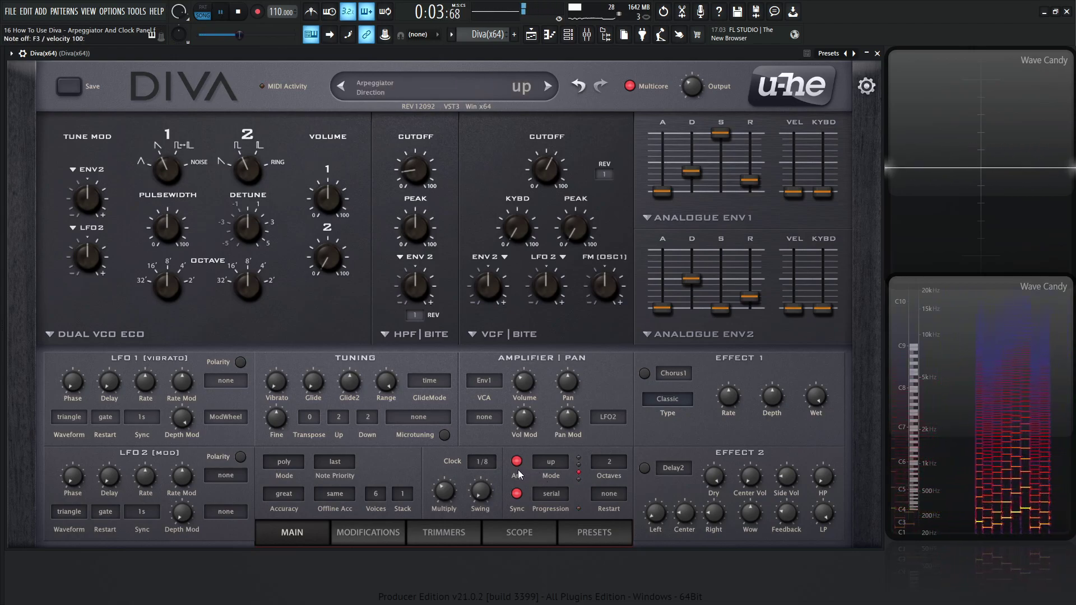
scroll(606, 464, down, 1)
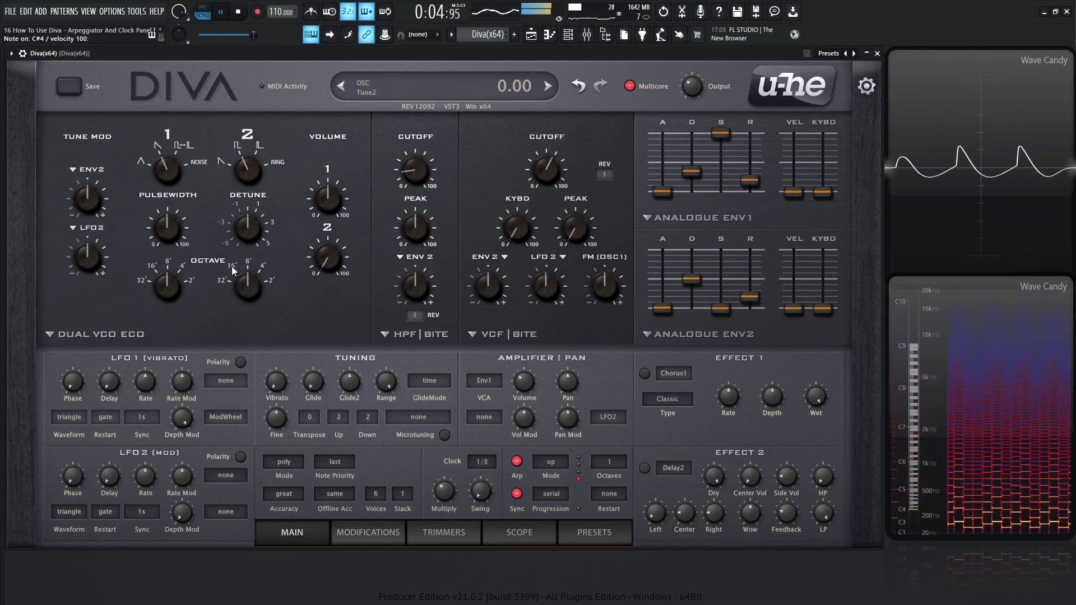
drag(166, 270, 165, 256)
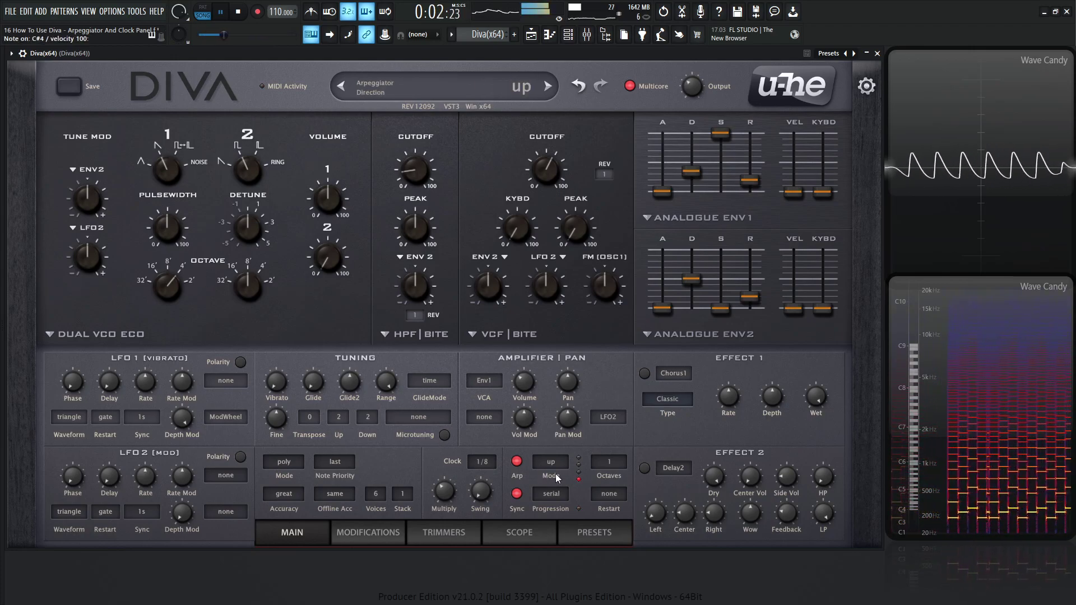
- Set the clock's Swing to 100, compare it against the default with live notes, and restore it to 100
drag(480, 490, 480, 343)
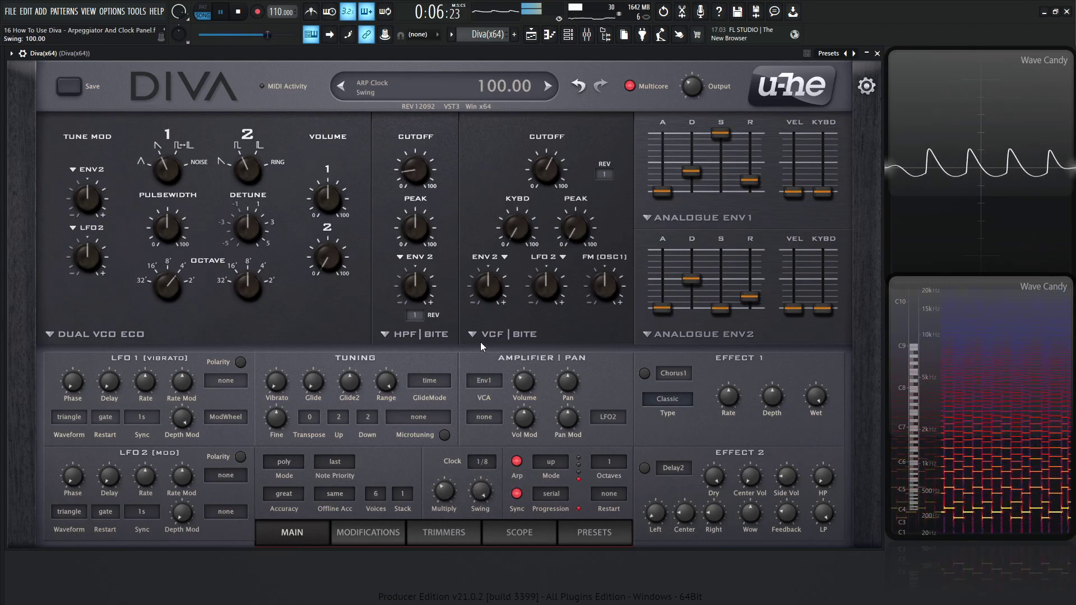
key(space)
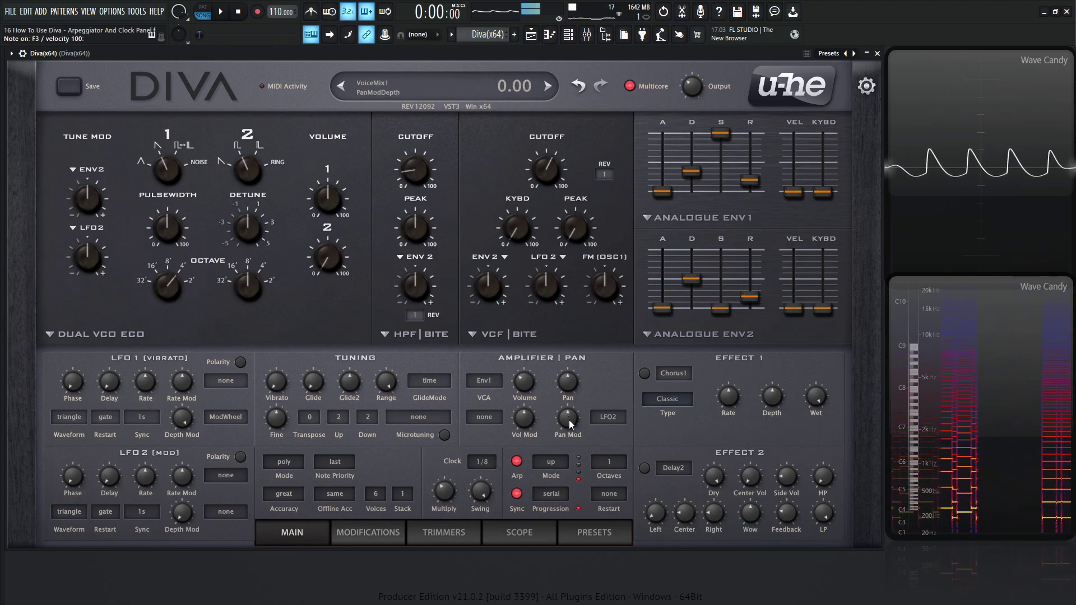
double_click(480, 491)
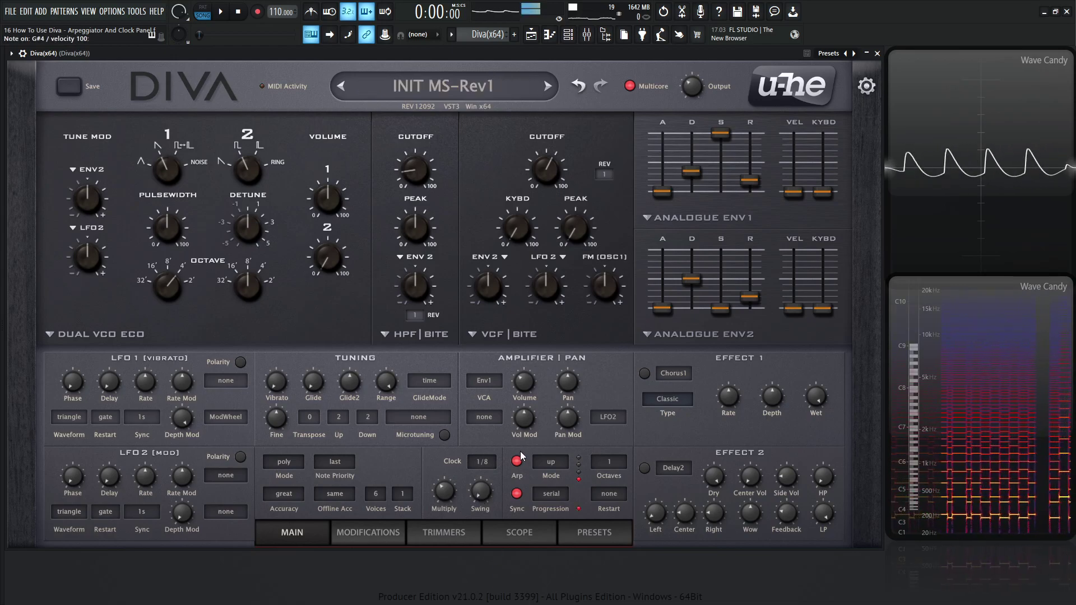
drag(489, 487, 489, 327)
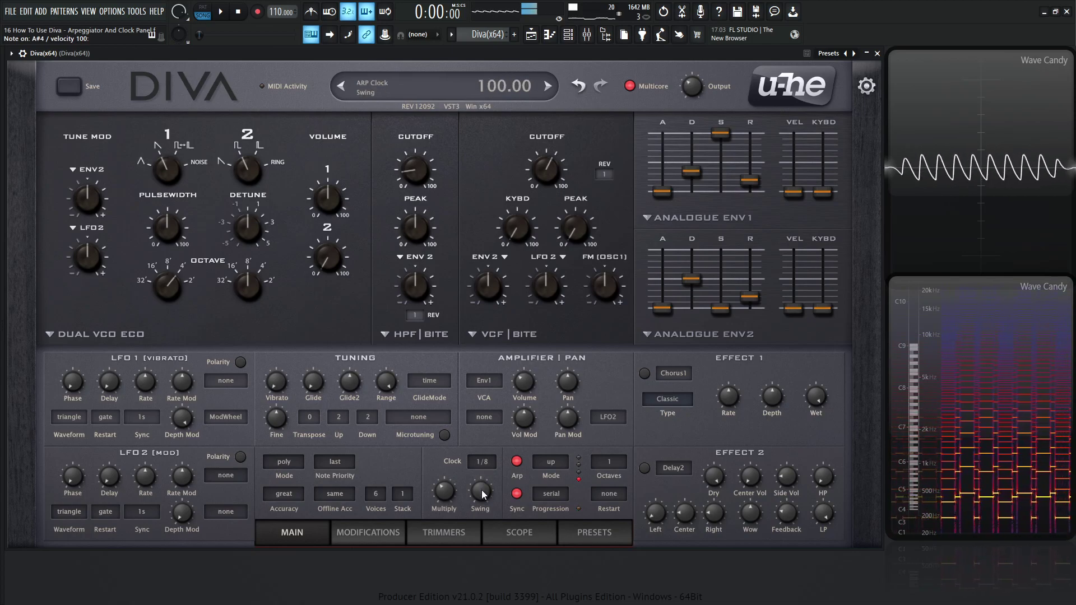
- Lower the clock's Swing in stages to 0 while playing live notes, and return it to 100
drag(481, 491, 495, 551)
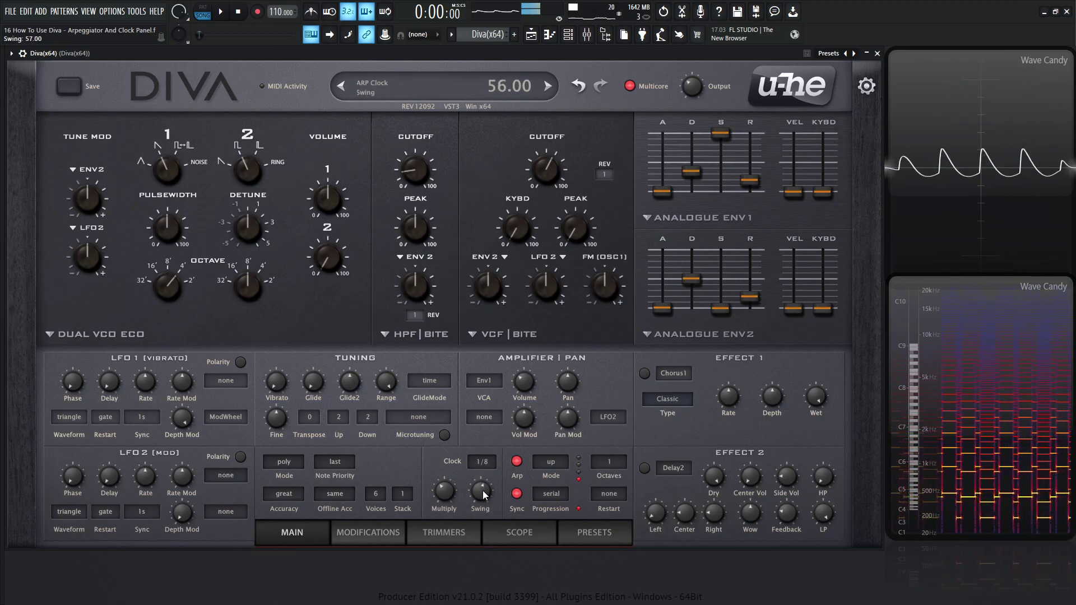
drag(484, 496, 486, 554)
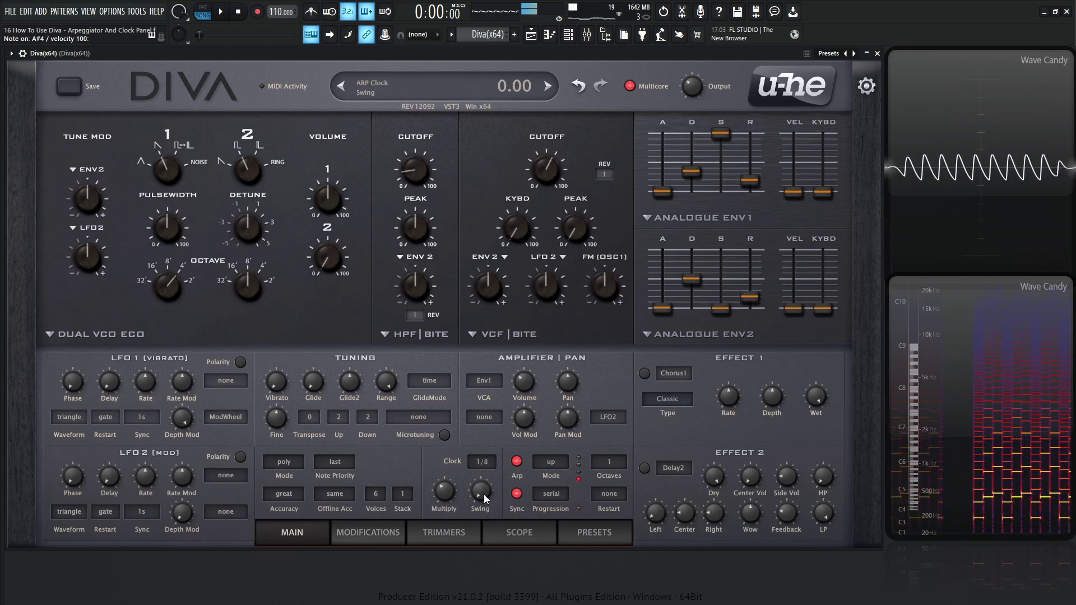
drag(484, 496, 482, 216)
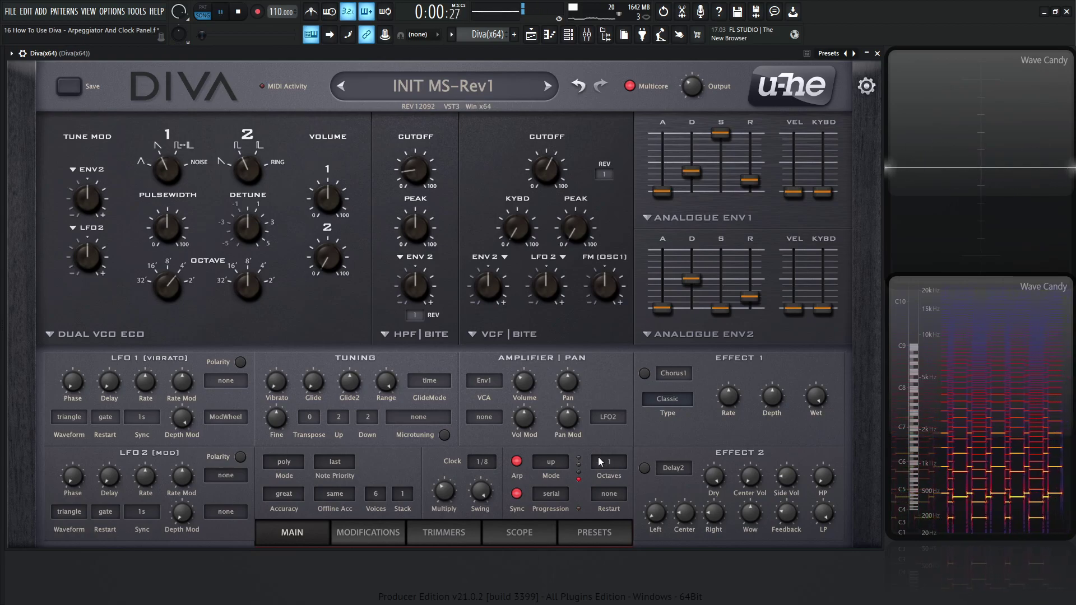
- Play back the transport and compare the arpeggio with the clock's Swing at 0 and raised again, and stop playback
mouse_move(478, 496)
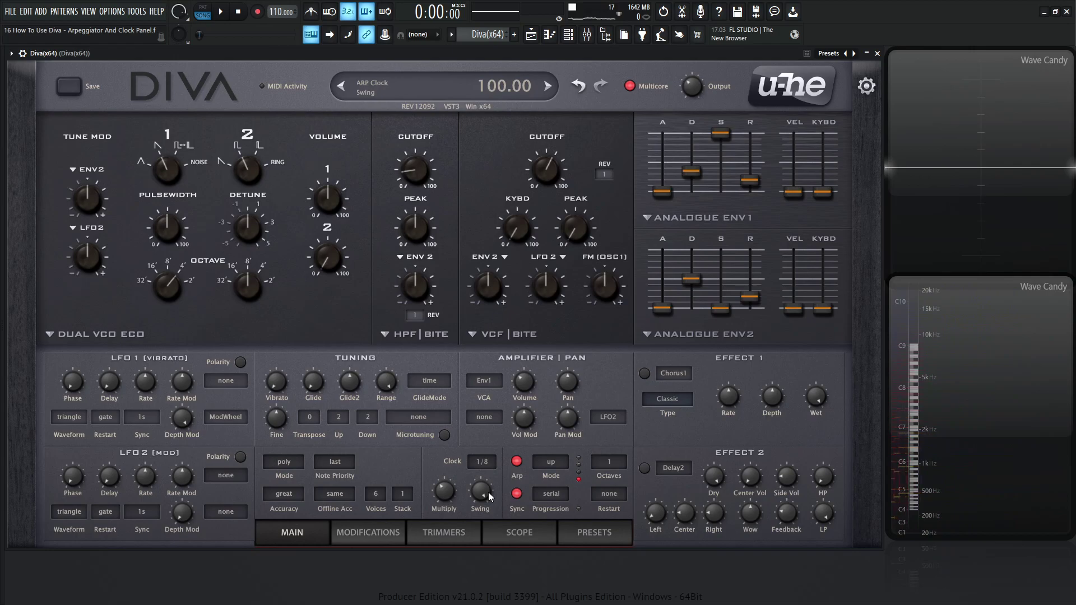
key(space)
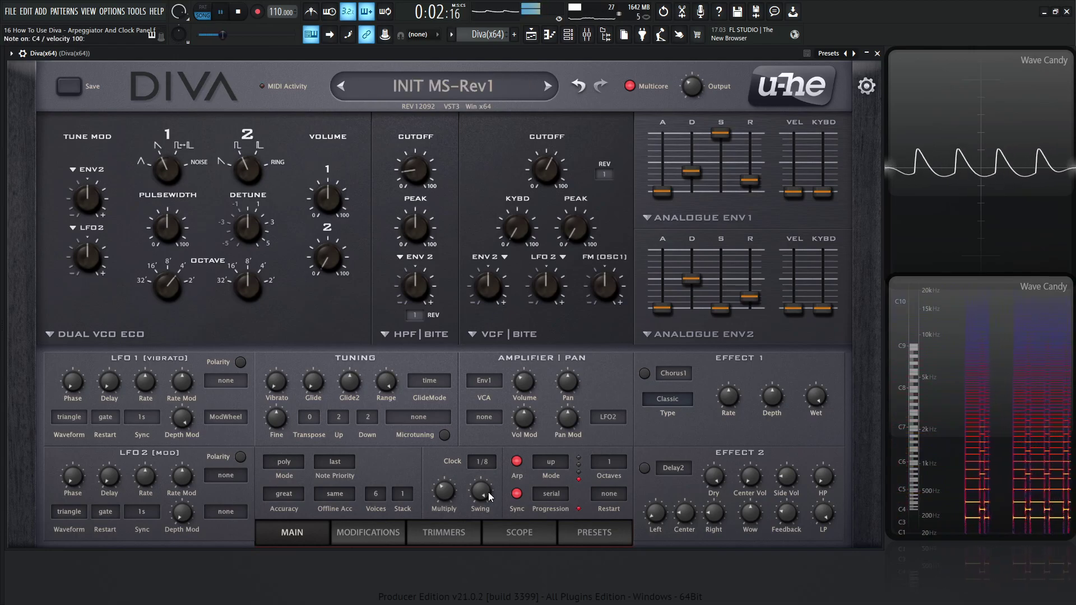
drag(489, 493, 502, 541)
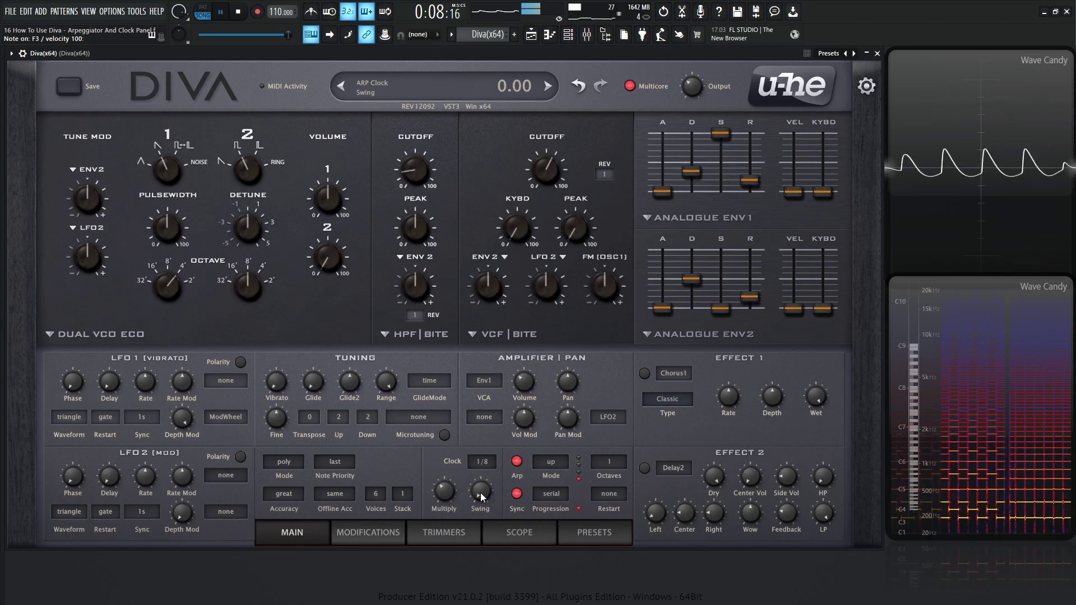
drag(480, 493, 471, 417)
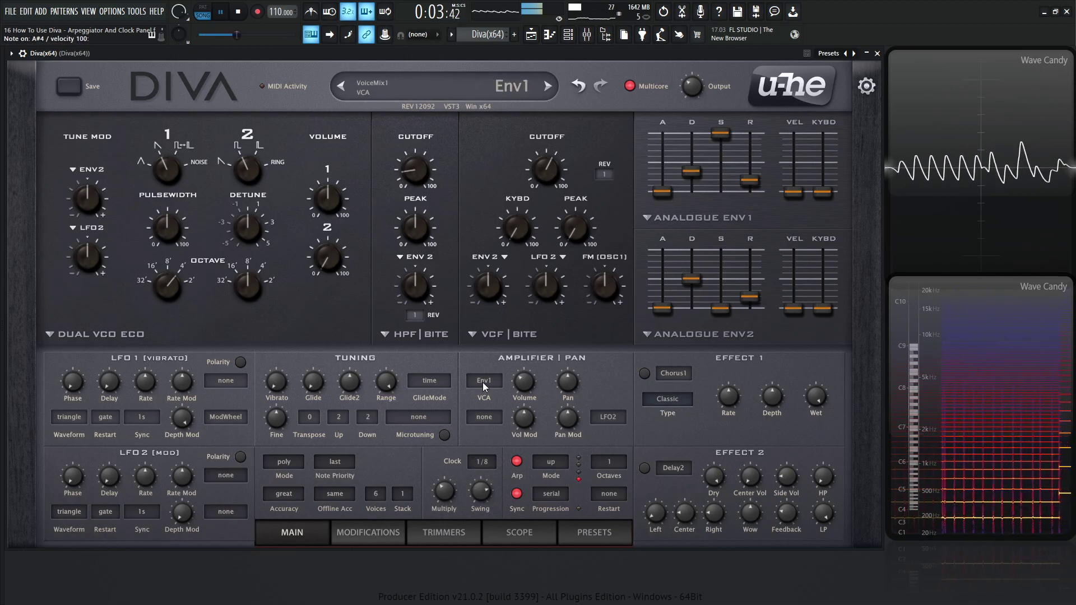
key(space)
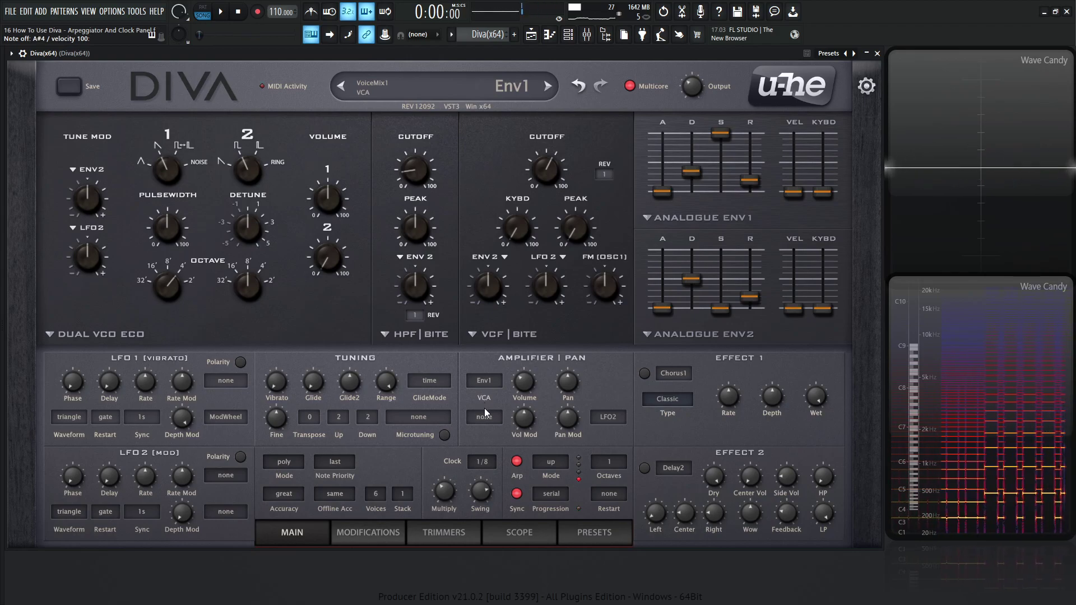
- Set the clock's Swing to 0 and view the arpeggiator's Progression options, keeping serial
drag(481, 492, 485, 524)
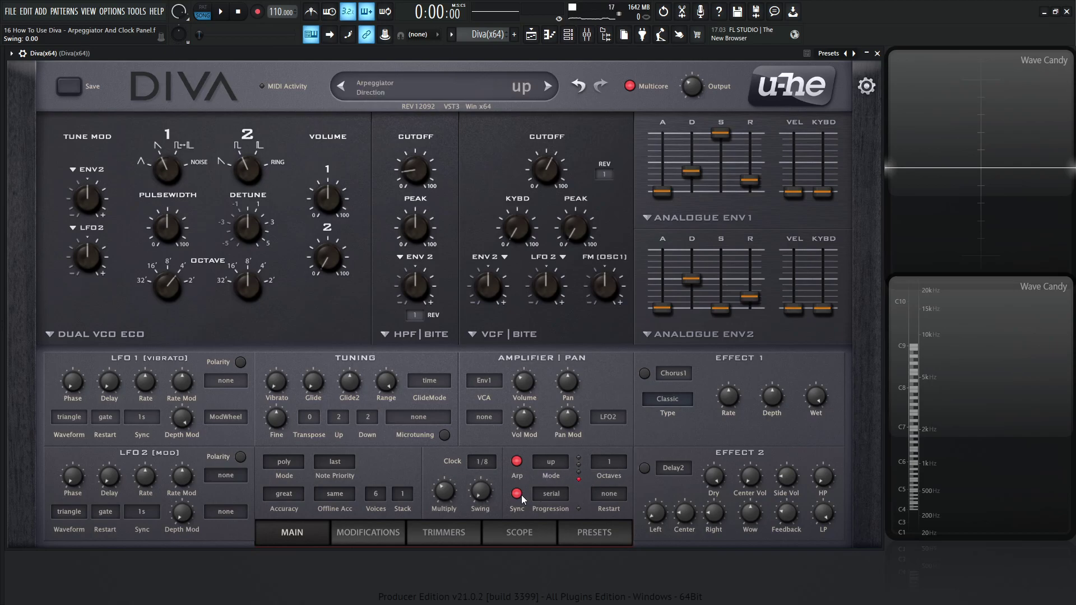
click(549, 499)
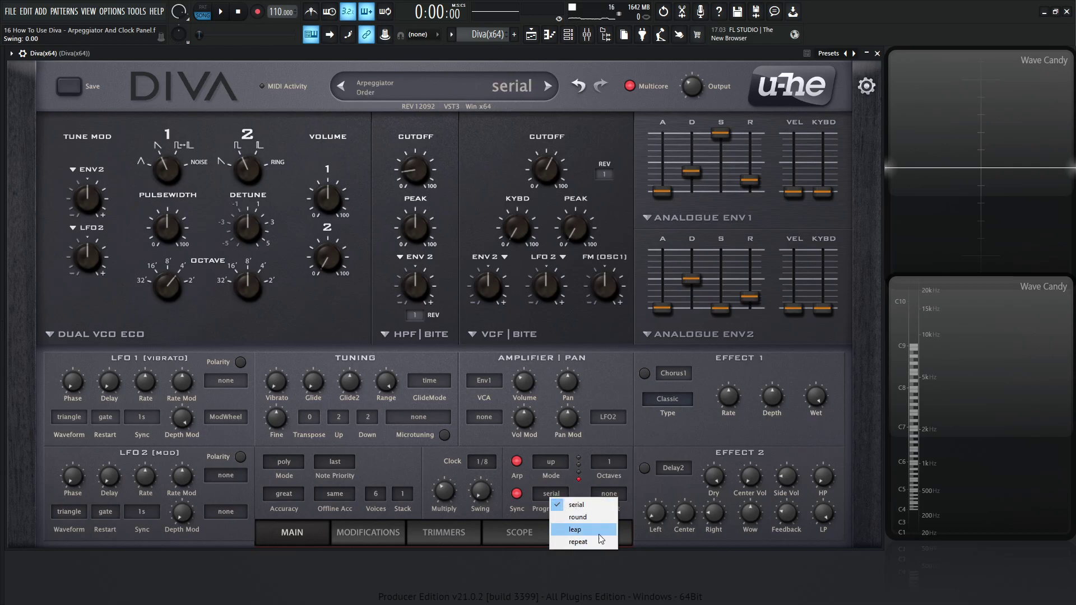
click(583, 453)
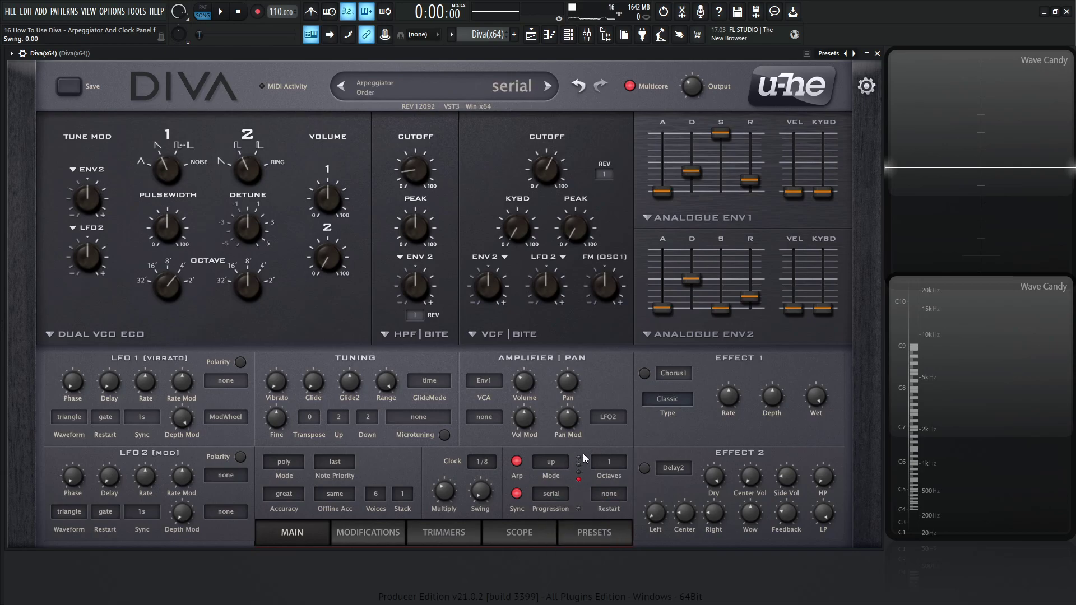